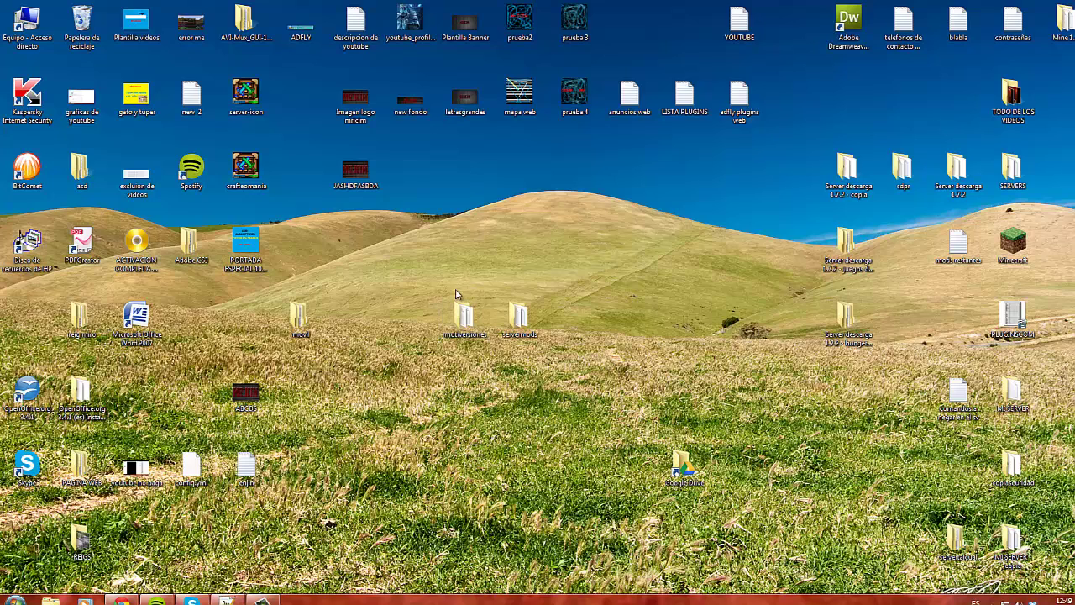
left_click_drag(574, 267, 492, 391)
left_click_drag(440, 251, 473, 395)
left_click(533, 261)
left_click_drag(460, 271, 463, 374)
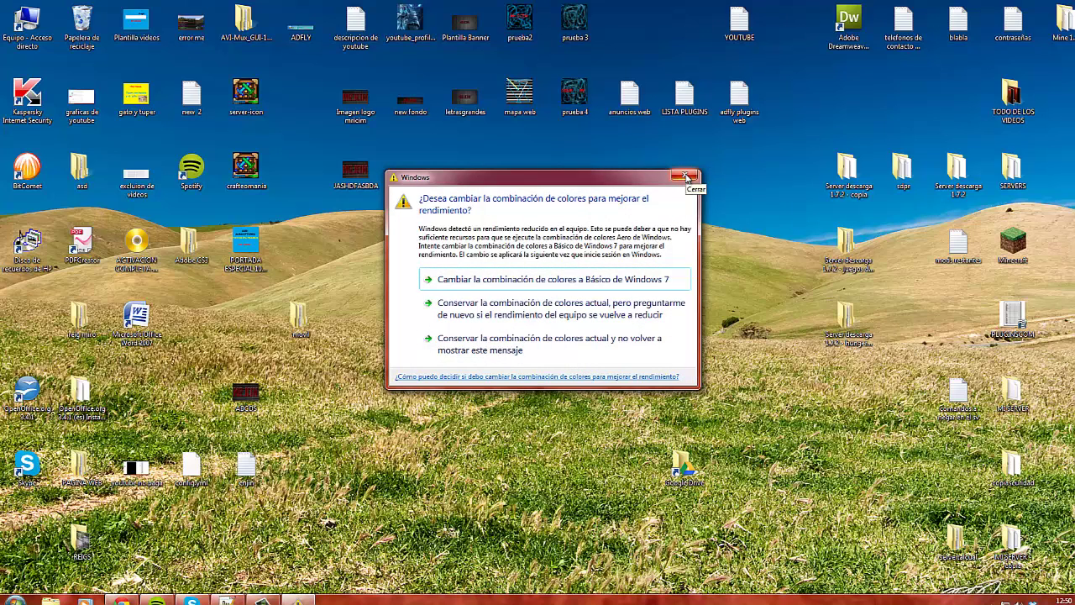
- Dismiss the Windows colour scheme performance prompt without choosing an option
left_click(686, 177)
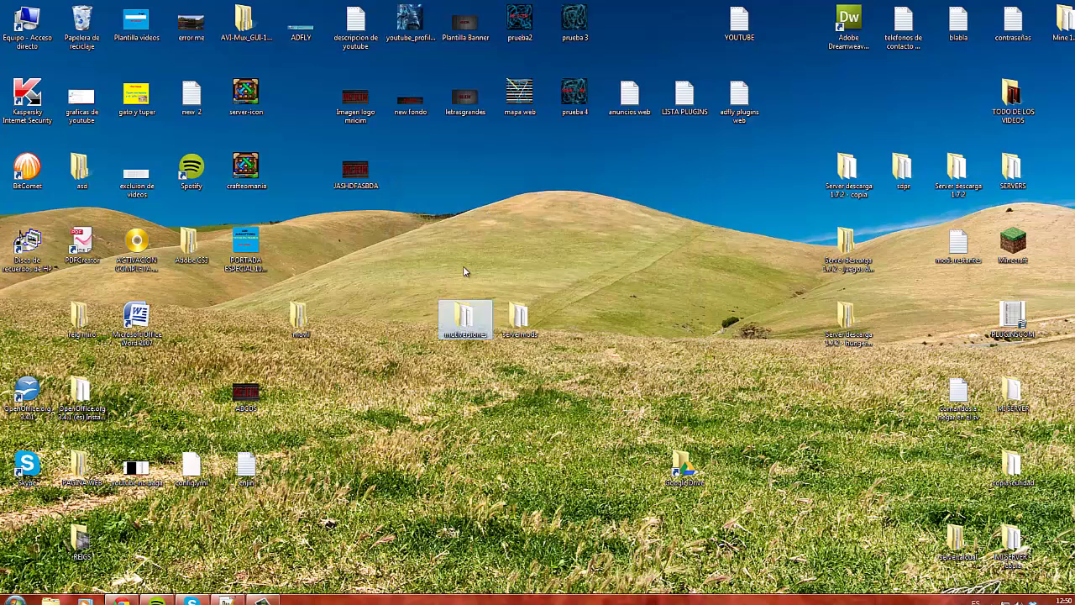
left_click_drag(391, 275, 454, 366)
mouse_move(464, 322)
left_click_drag(568, 272, 522, 336)
mouse_move(522, 335)
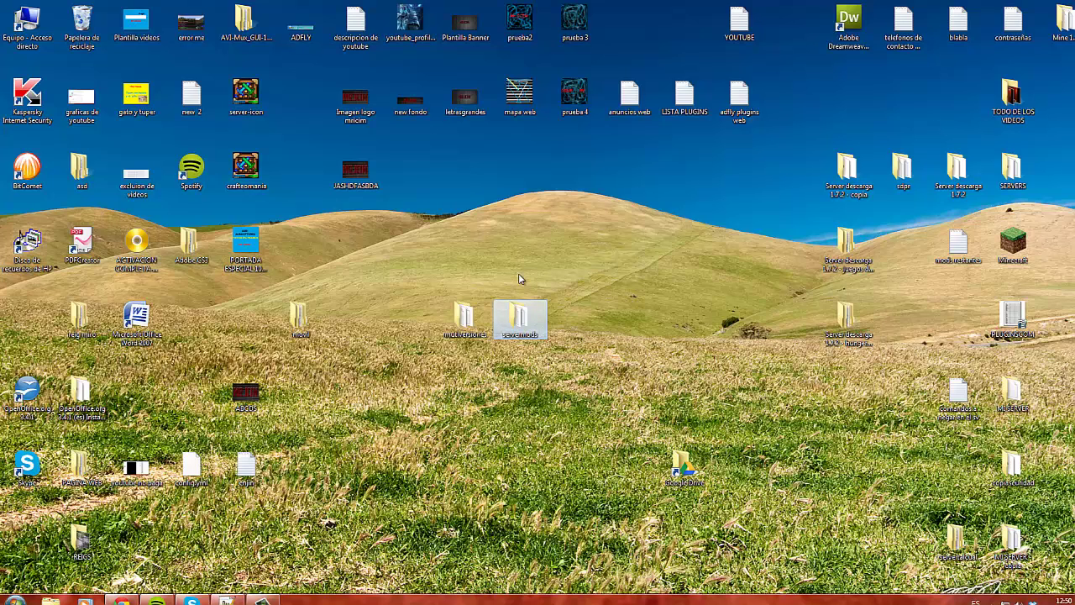
left_click_drag(437, 274, 478, 359)
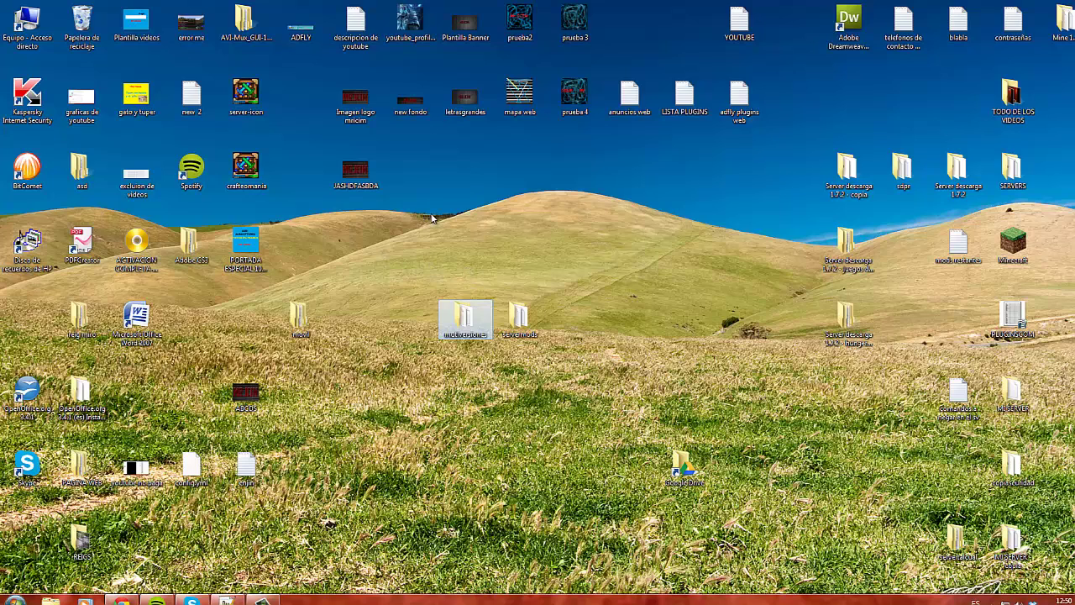
left_click(424, 278)
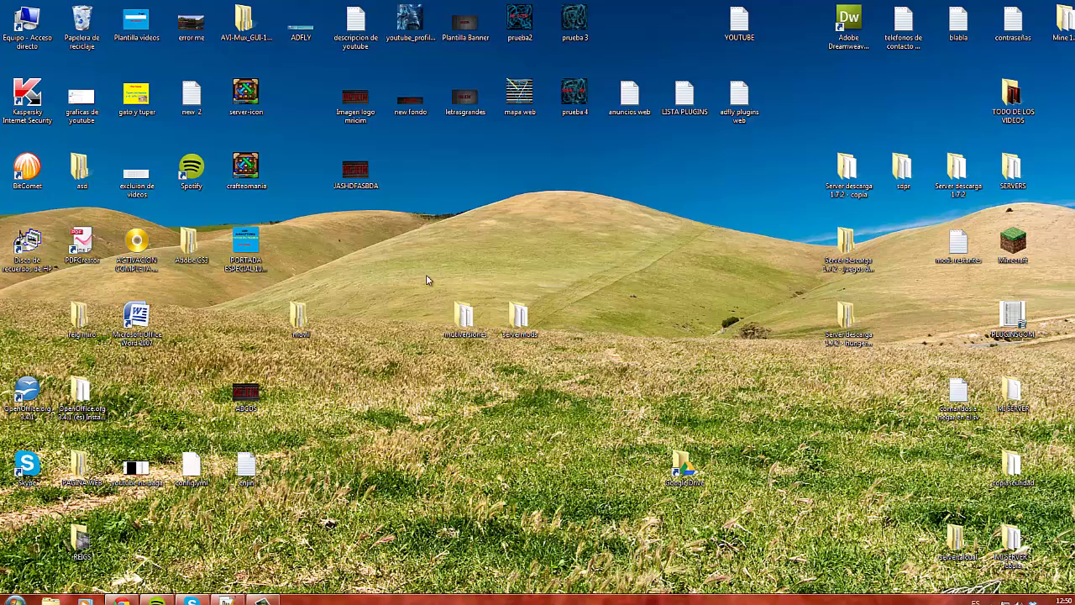
left_click_drag(563, 280, 506, 378)
left_click(585, 318)
left_click_drag(438, 279, 490, 332)
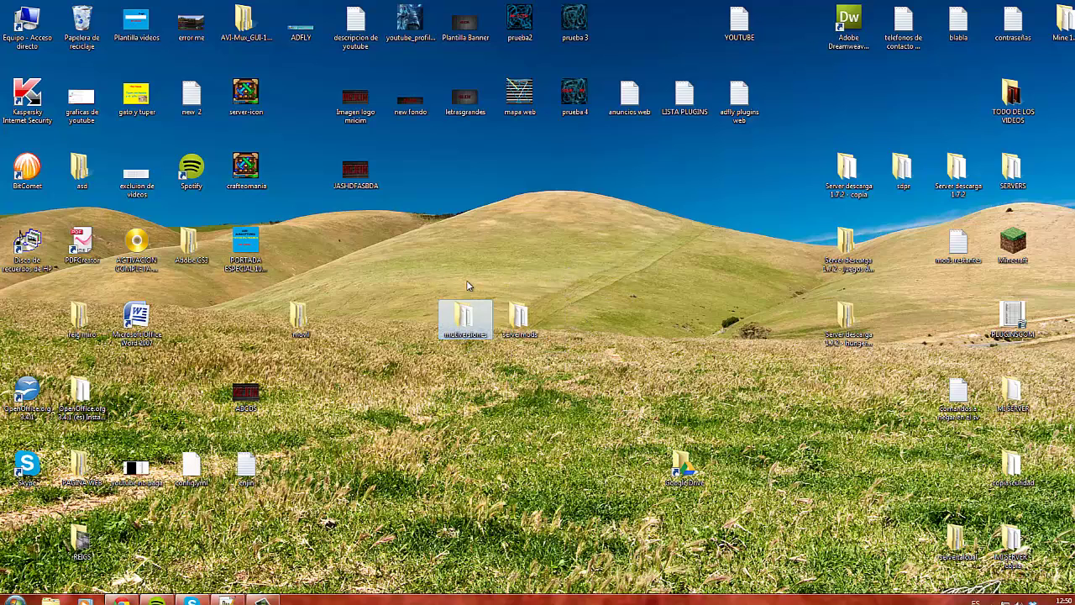
left_click(468, 283)
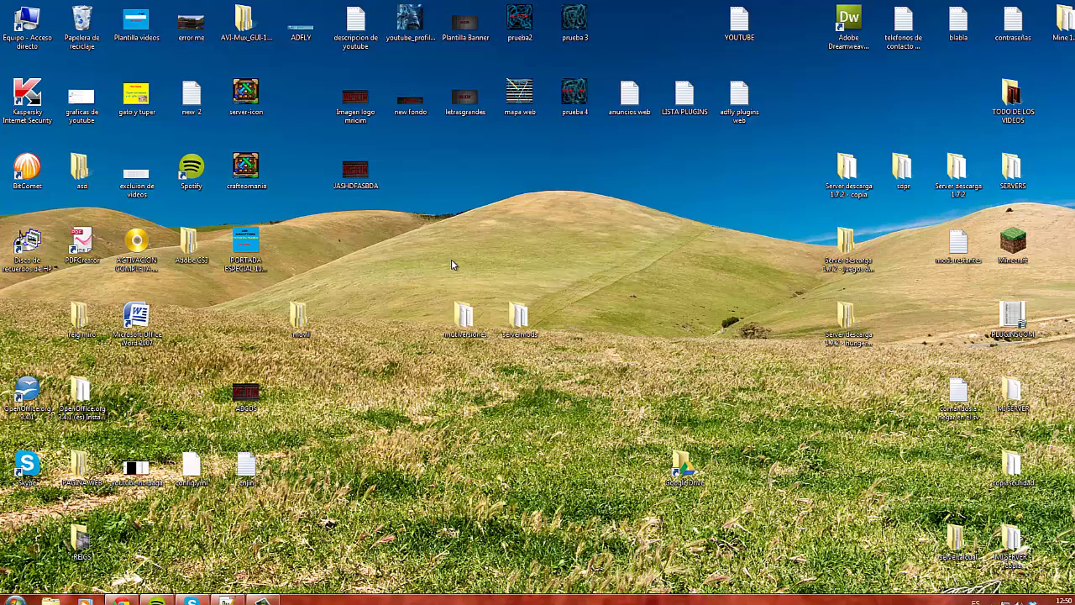
left_click(262, 599)
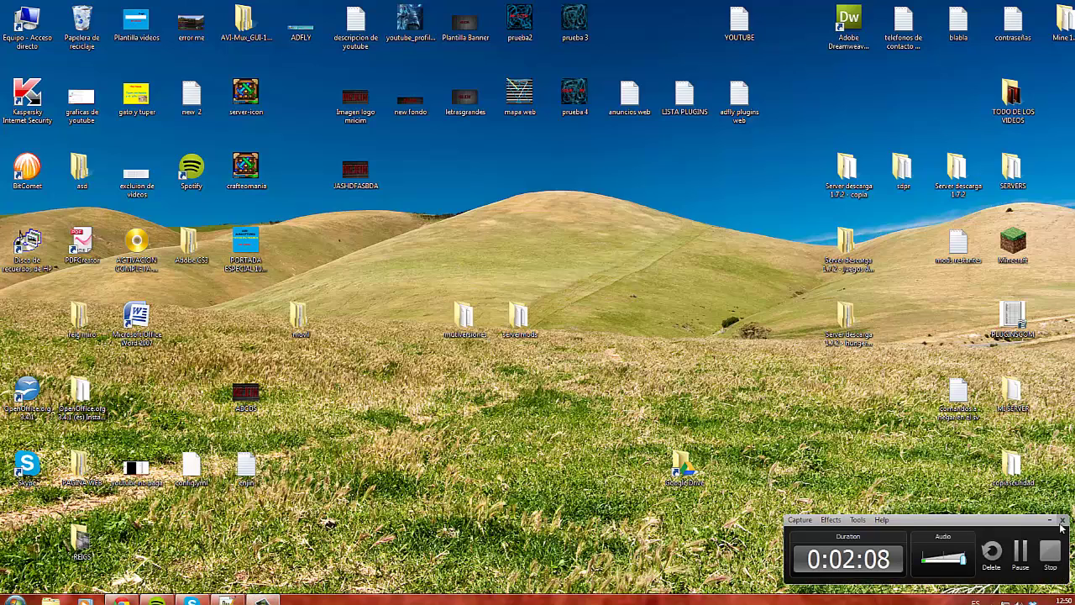
left_click(1051, 520)
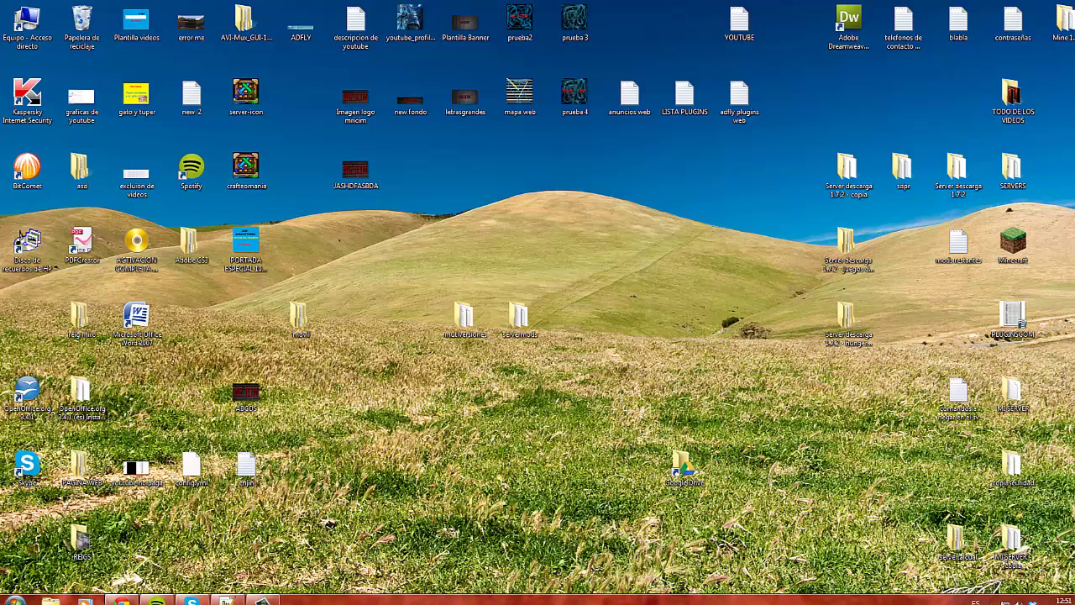
left_click(262, 599)
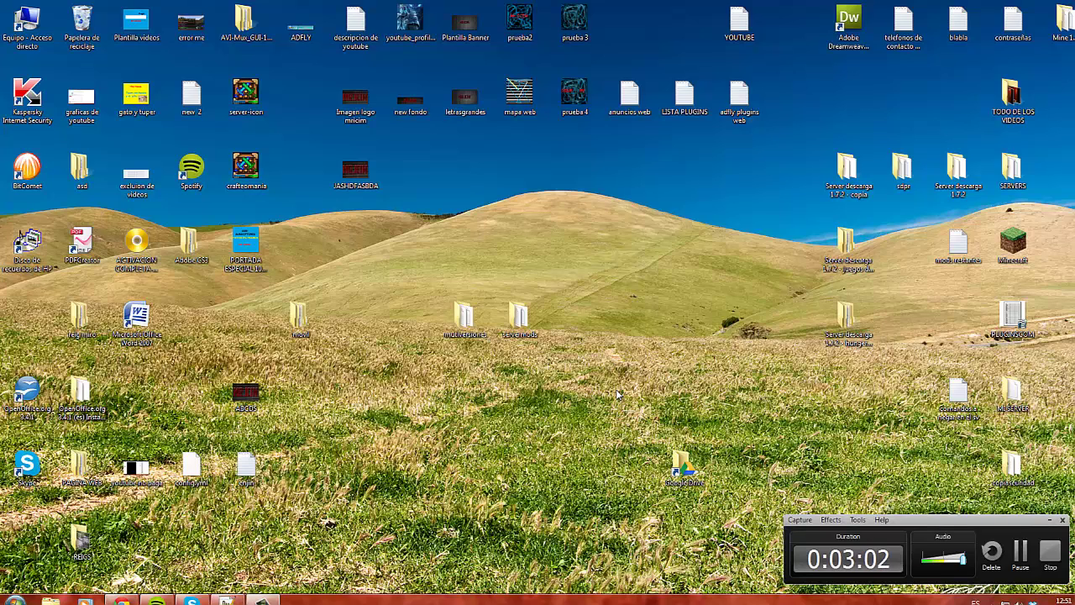
- Delete everything inside the desktop folder servermods and dock its window to the right half of the screen
double_click(522, 323)
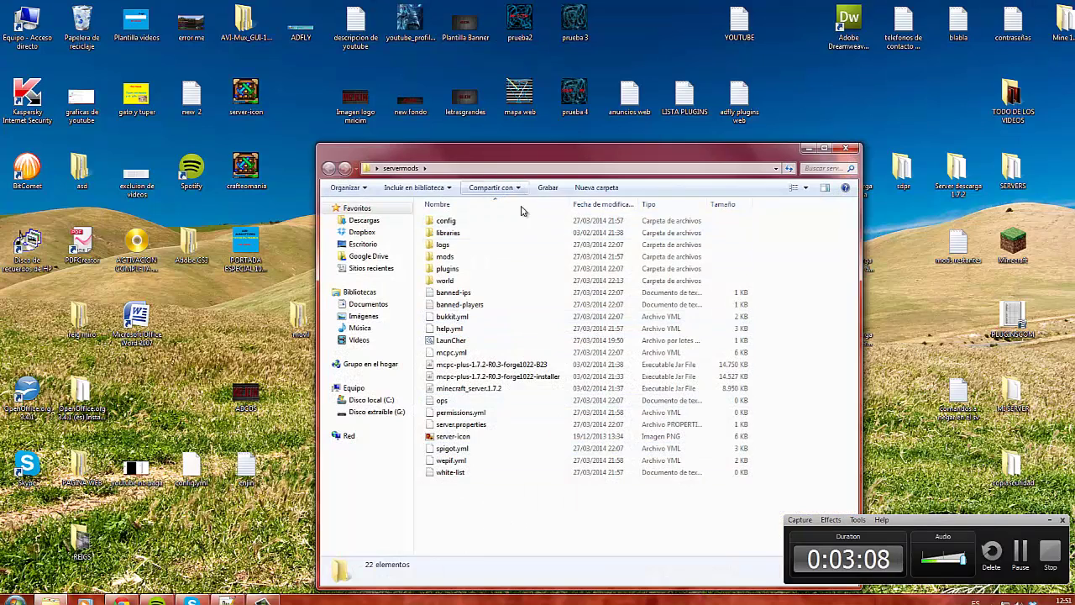
left_click_drag(467, 548, 477, 222)
key("Delete")
left_click(592, 316)
left_click_drag(415, 155, 1074, 117)
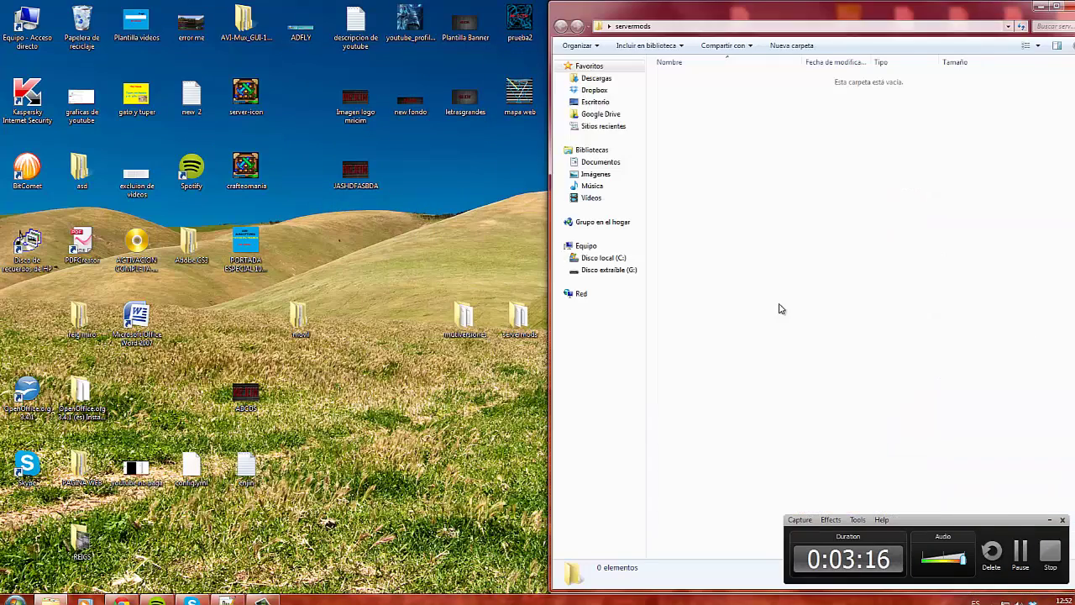
- Find the mcpc-plus-1.7.2-R0.3-forge1022 archive in the Descargas folder and dock that window to the left half of the screen
left_click(16, 598)
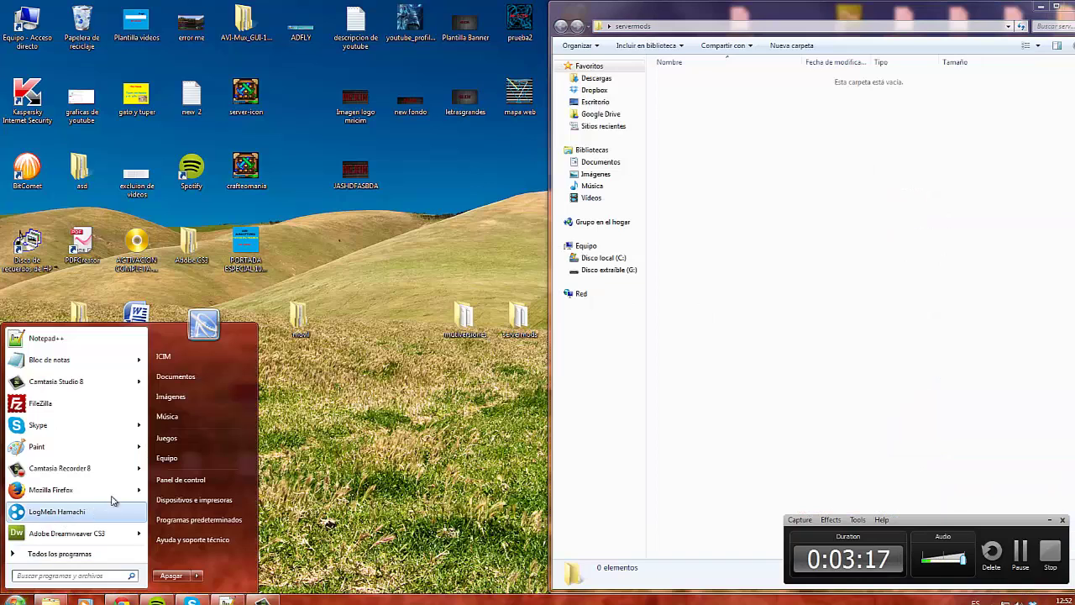
left_click(172, 459)
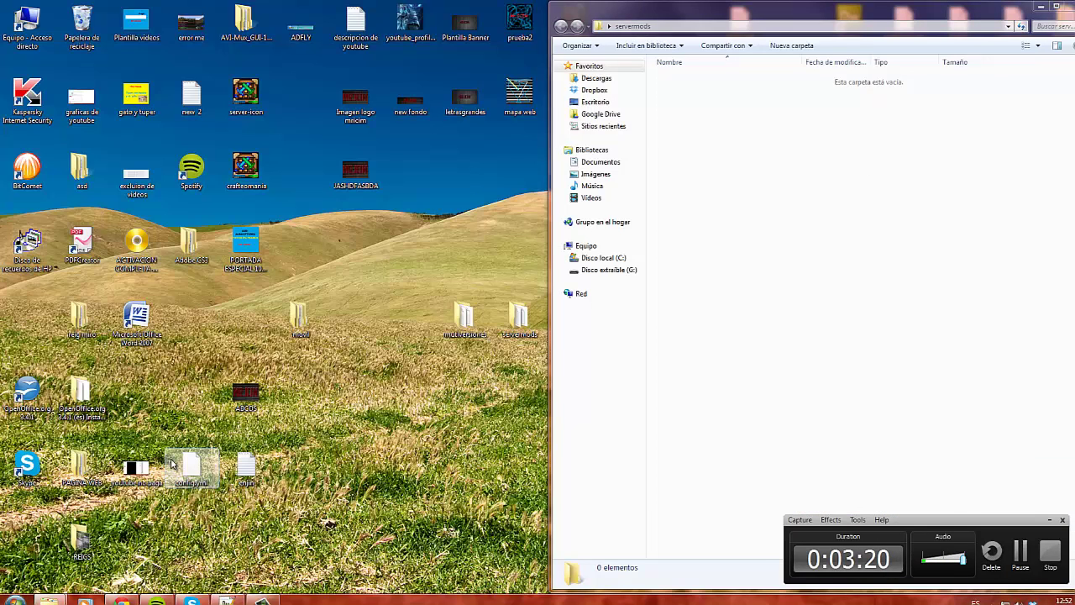
left_click(379, 78)
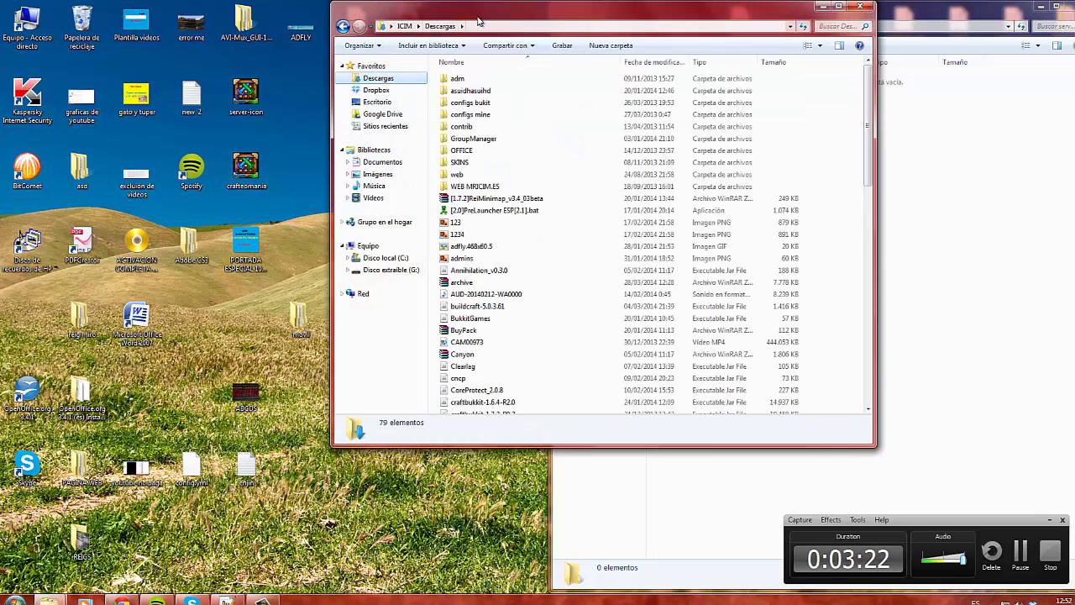
left_click(514, 353)
scroll(495, 359, "down", 5)
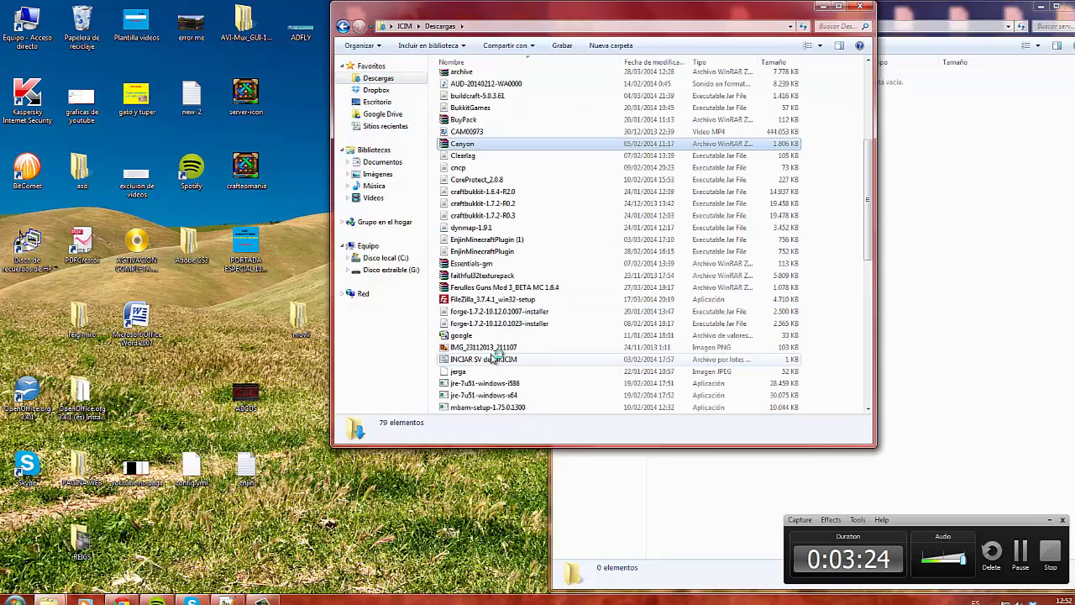
scroll(494, 359, "down", 2)
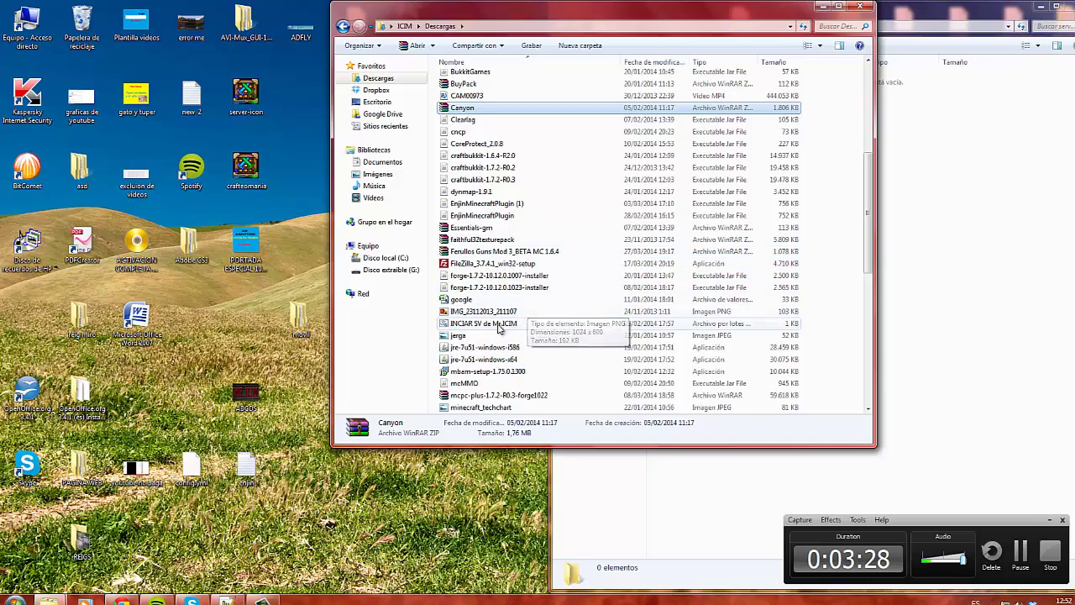
scroll(538, 340, "down", 5)
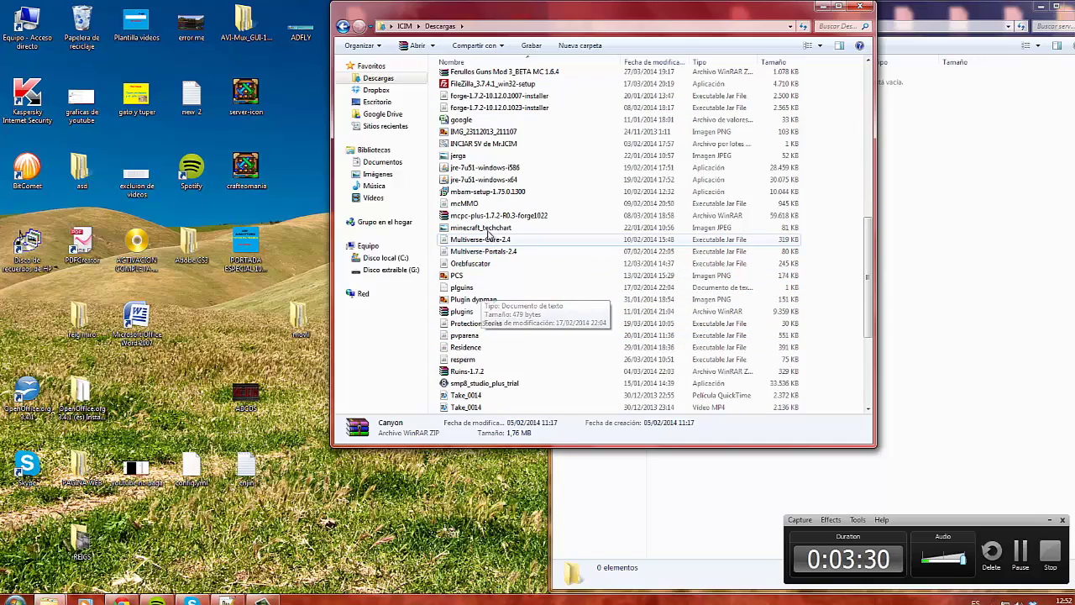
left_click(498, 216)
left_click_drag(535, 23, 1, 118)
- Extract the contents of the archive's mcpc-plus-1.7.2-R0.3-forge1022 folder into servermods and close WinRAR
left_click(165, 259)
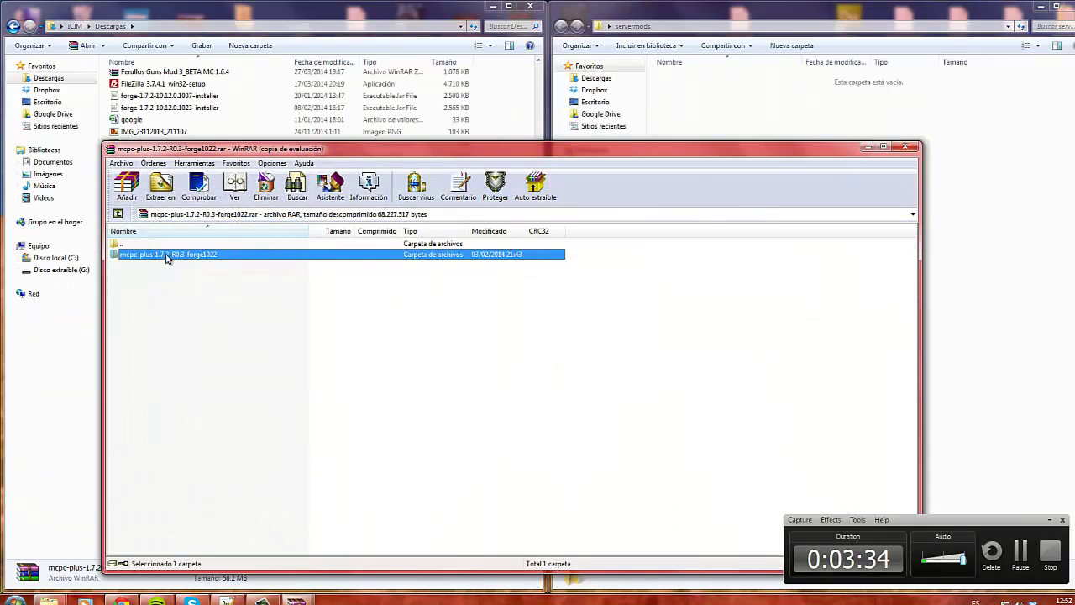
left_click_drag(192, 151, 136, 178)
double_click(115, 280)
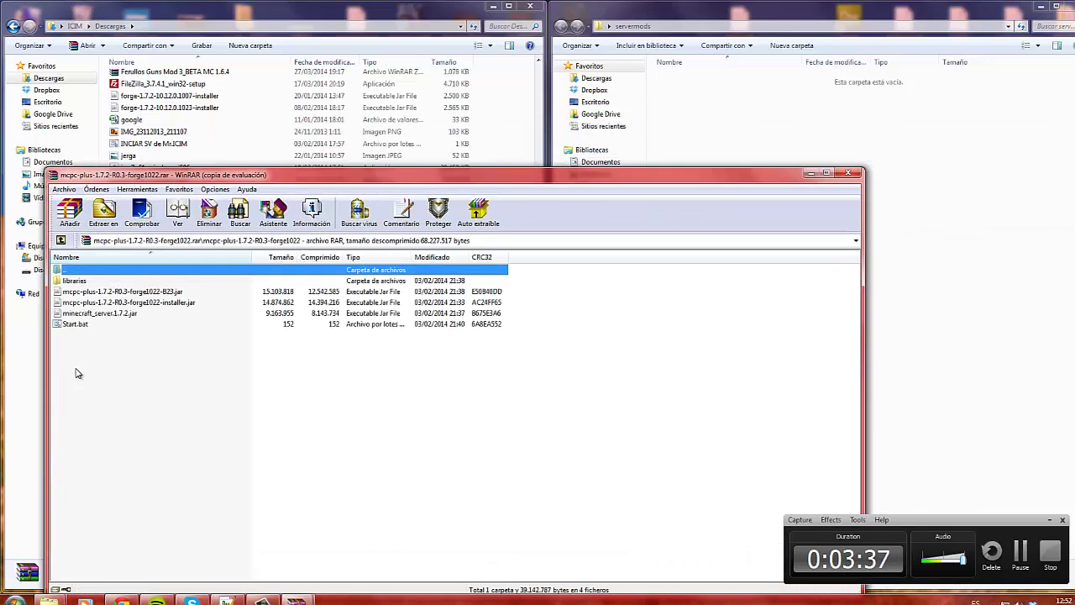
left_click_drag(115, 416, 783, 134)
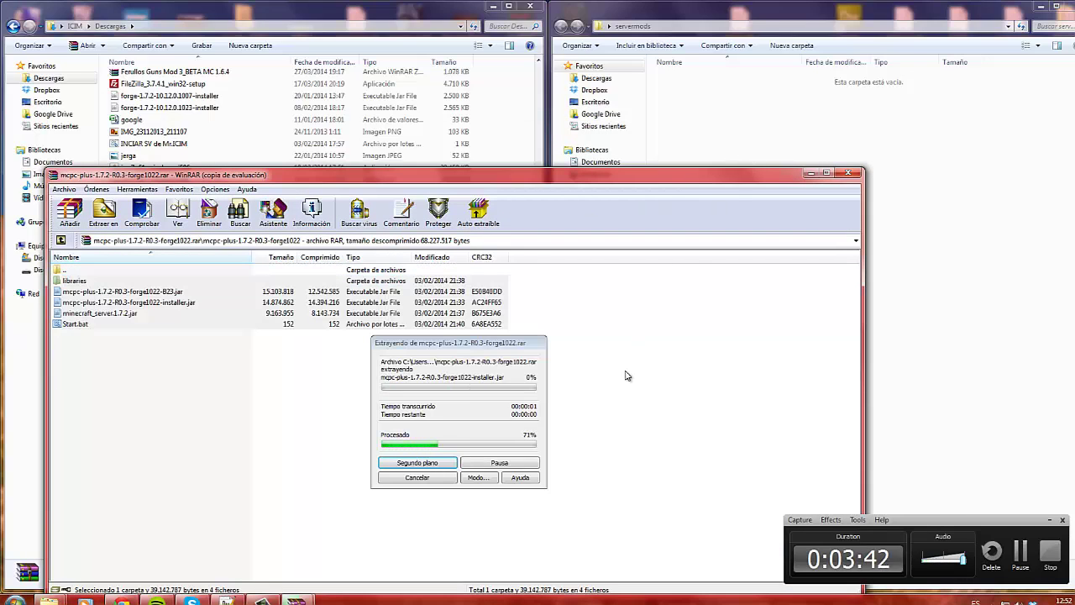
left_click(732, 180)
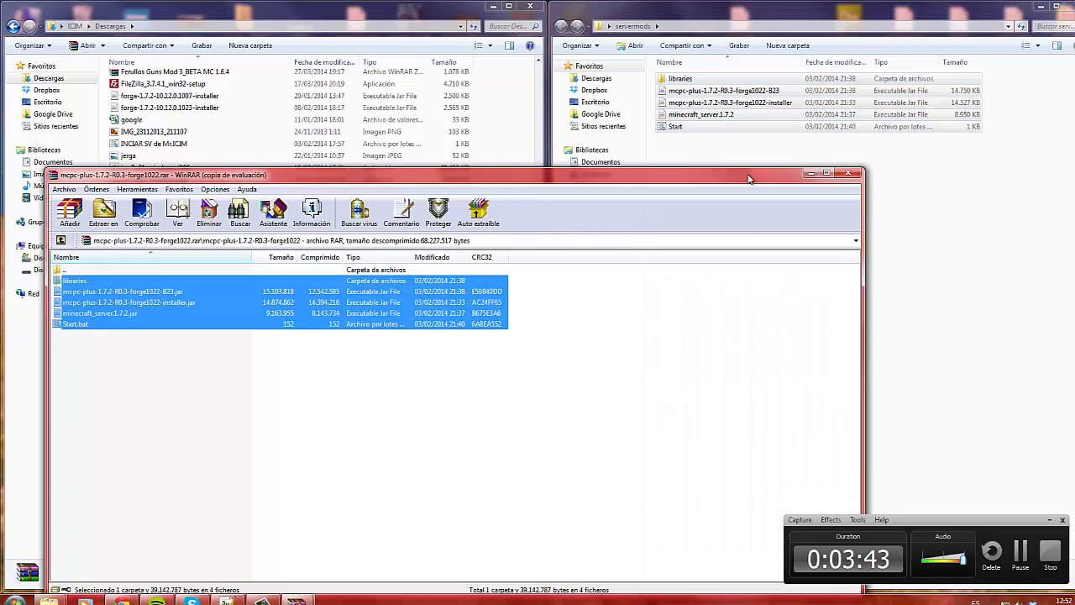
left_click(849, 173)
left_click(678, 177)
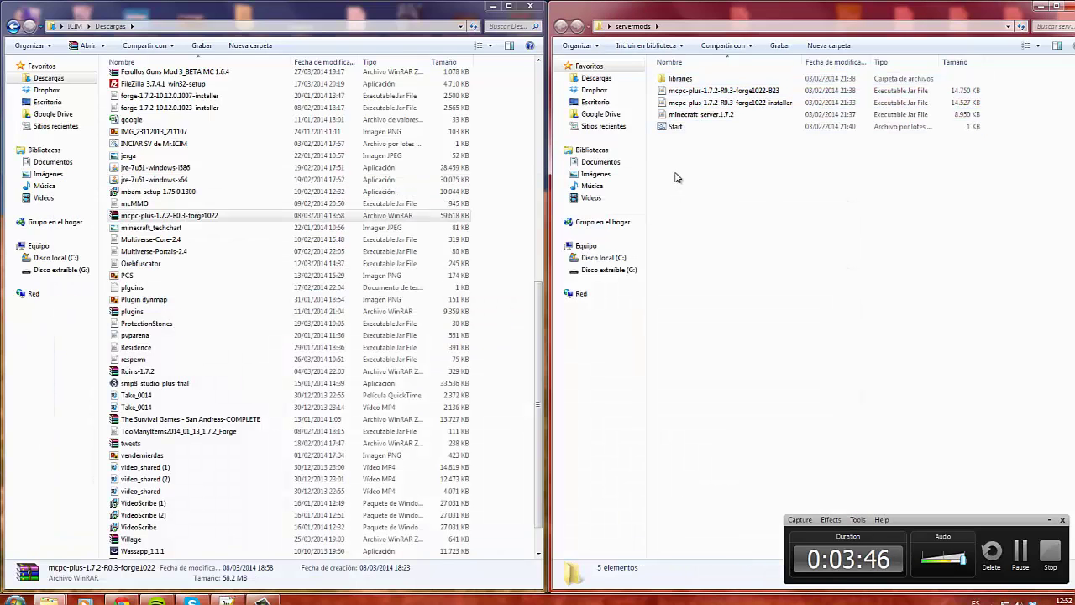
- Open the Start batch file from servermods in Notepad++ and review its launch script
left_click(683, 132)
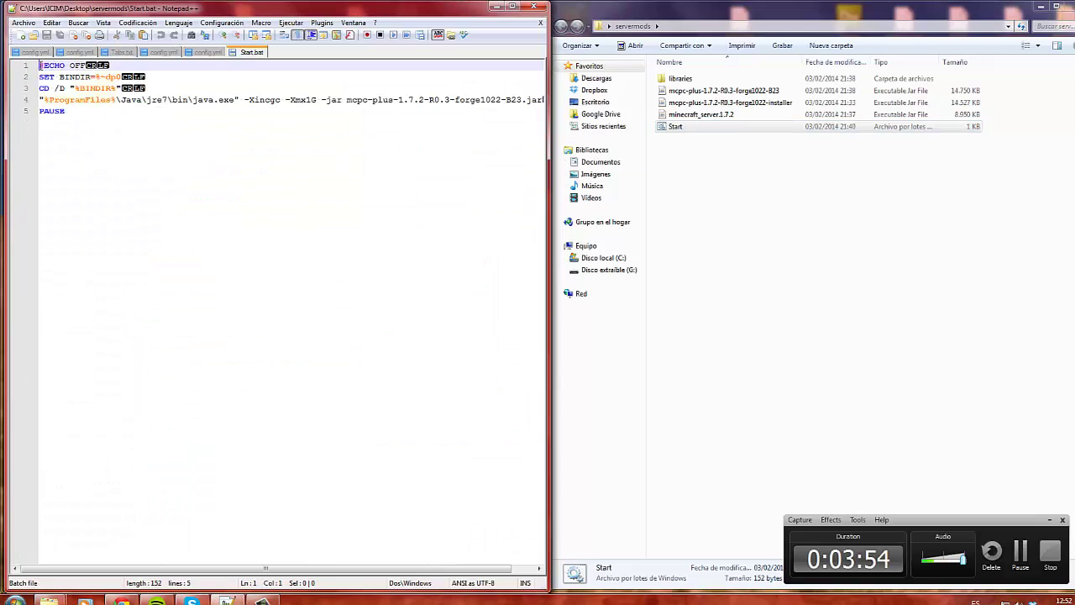
left_click_drag(39, 65, 454, 139)
left_click(454, 138)
left_click_drag(244, 569, 303, 572)
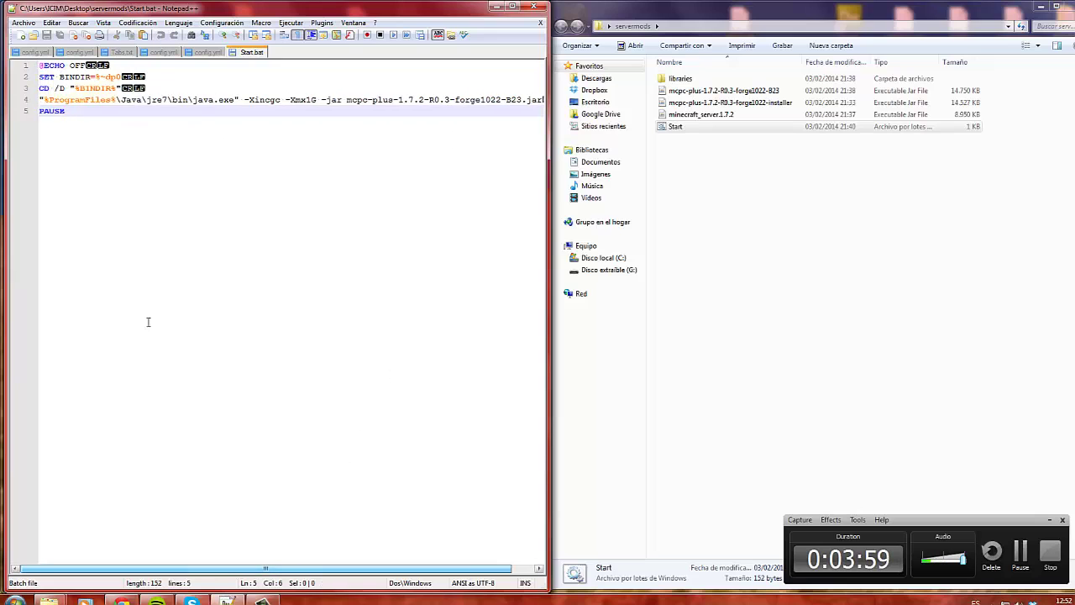
- Copy the LaunCher batch file from the SERVER folder of Server descarga 1.7.2 into servermods and close the source window
left_click(858, 12)
left_click_drag(859, 12, 668, 143)
double_click(956, 172)
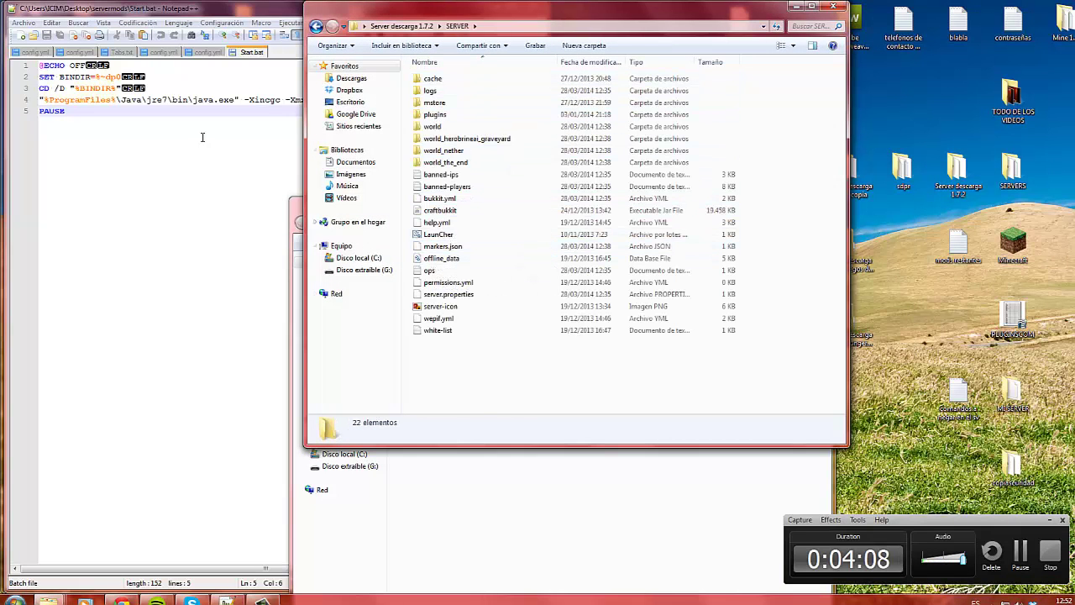
left_click(440, 238)
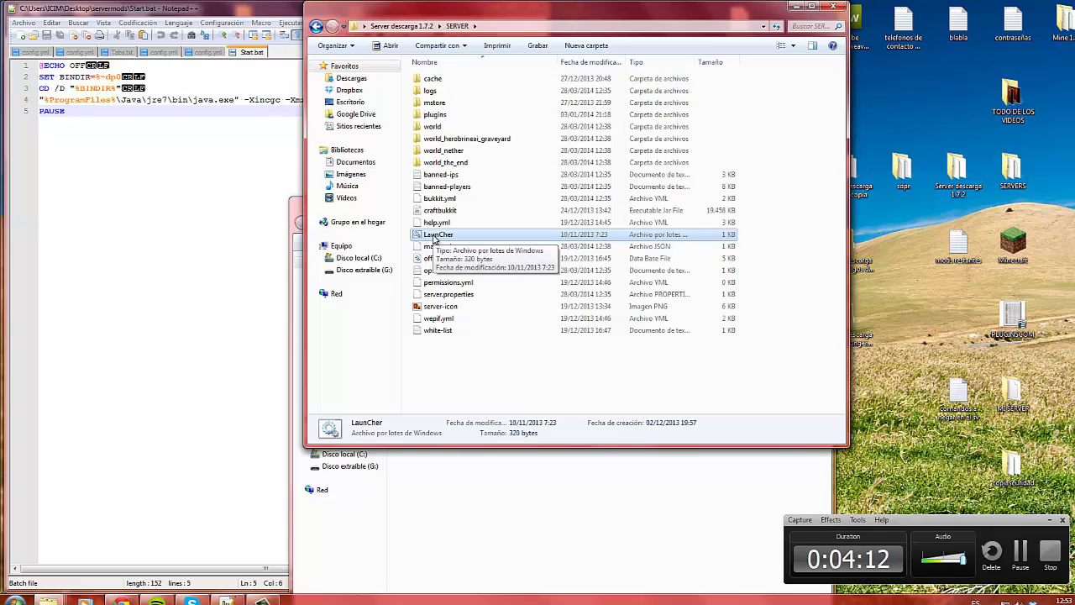
left_click(468, 476)
key("ctrl+v")
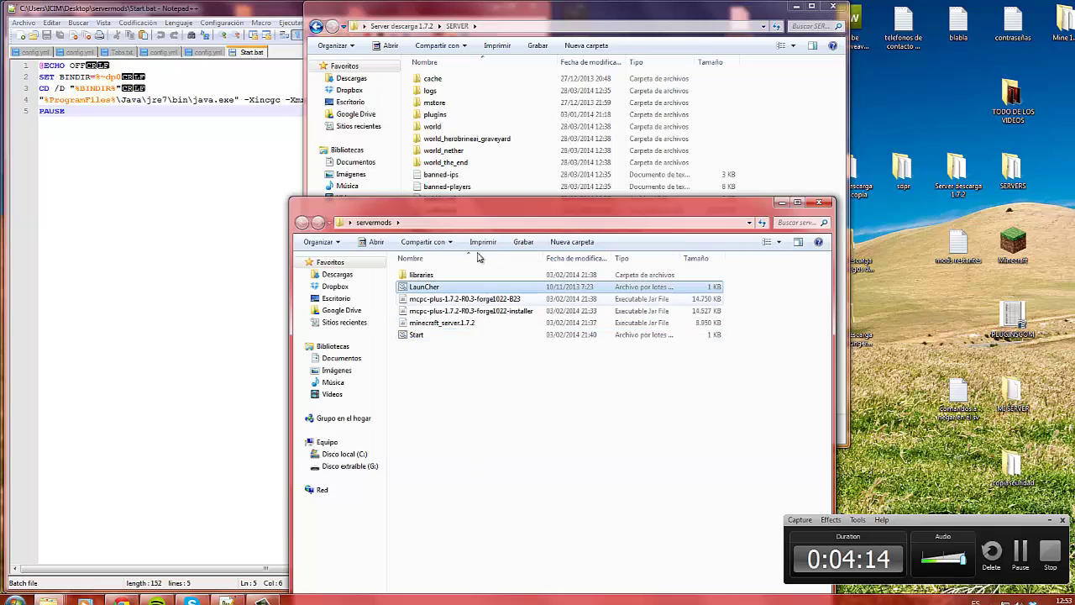
left_click(833, 6)
- Close the Descargas window and dock the servermods window to the right half of the screen
mouse_move(48, 599)
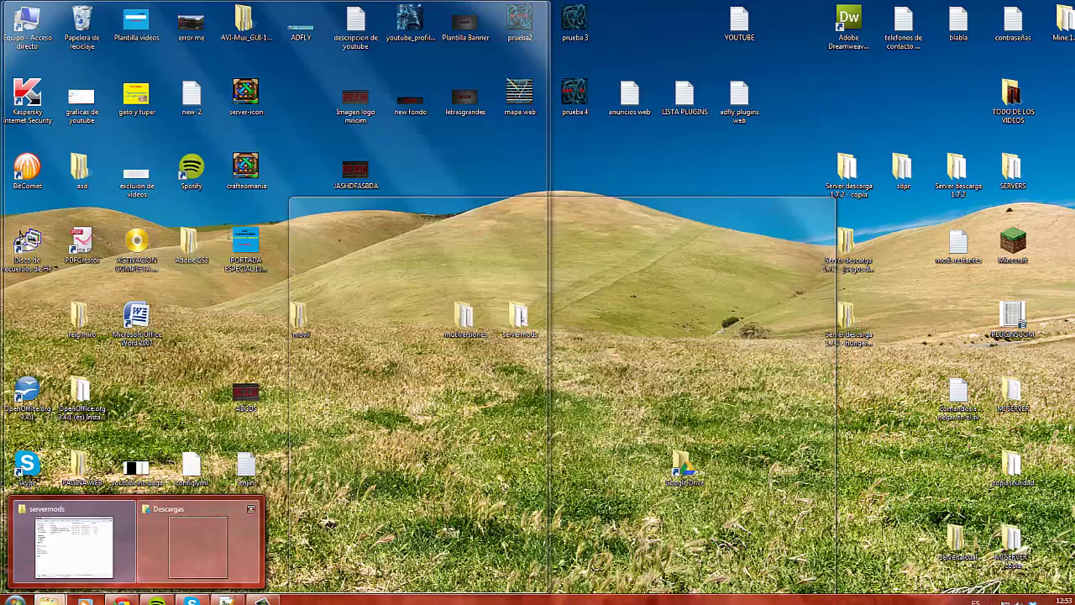
left_click(250, 510)
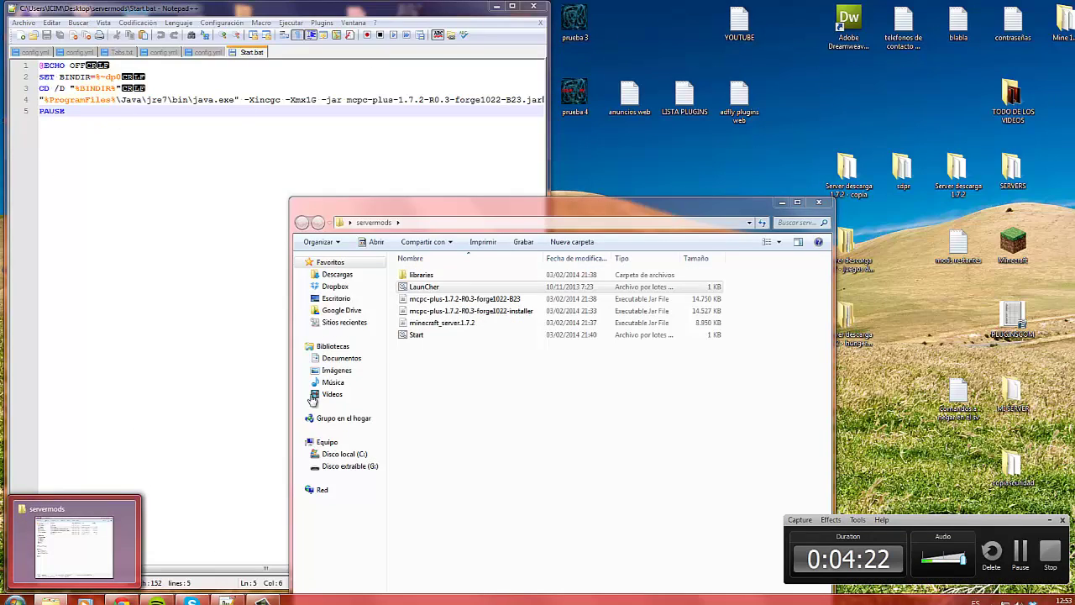
left_click_drag(385, 211, 1074, 137)
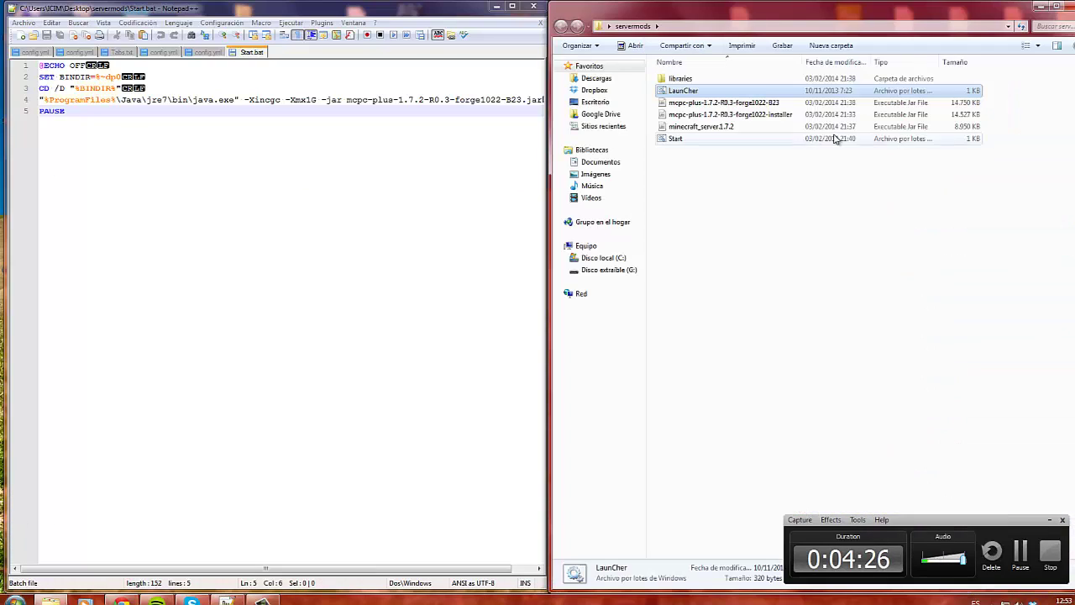
left_click(685, 91)
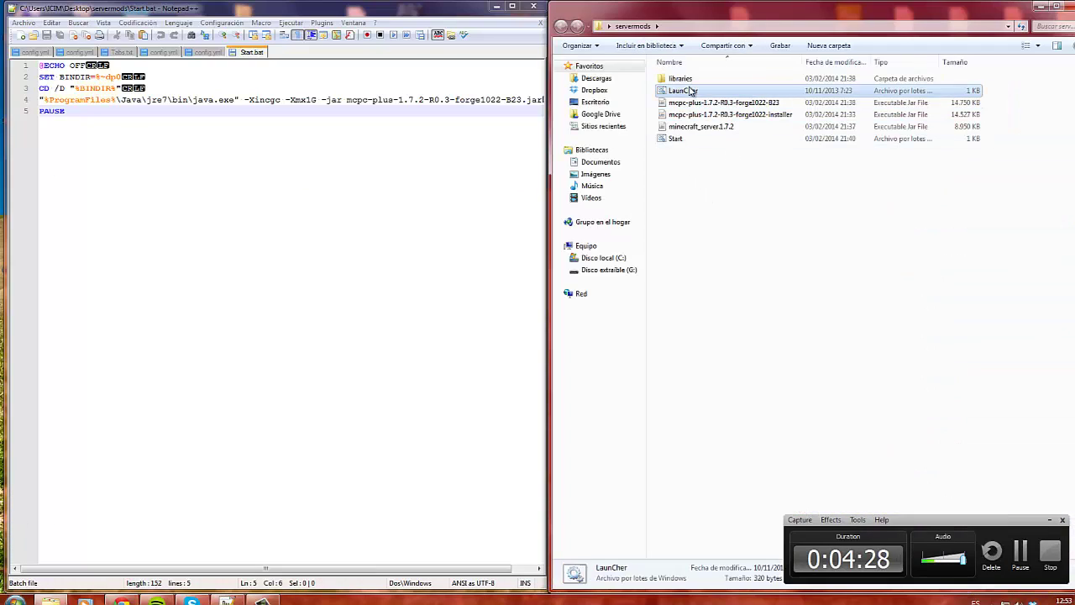
left_click(682, 140)
left_click_drag(697, 179, 694, 94)
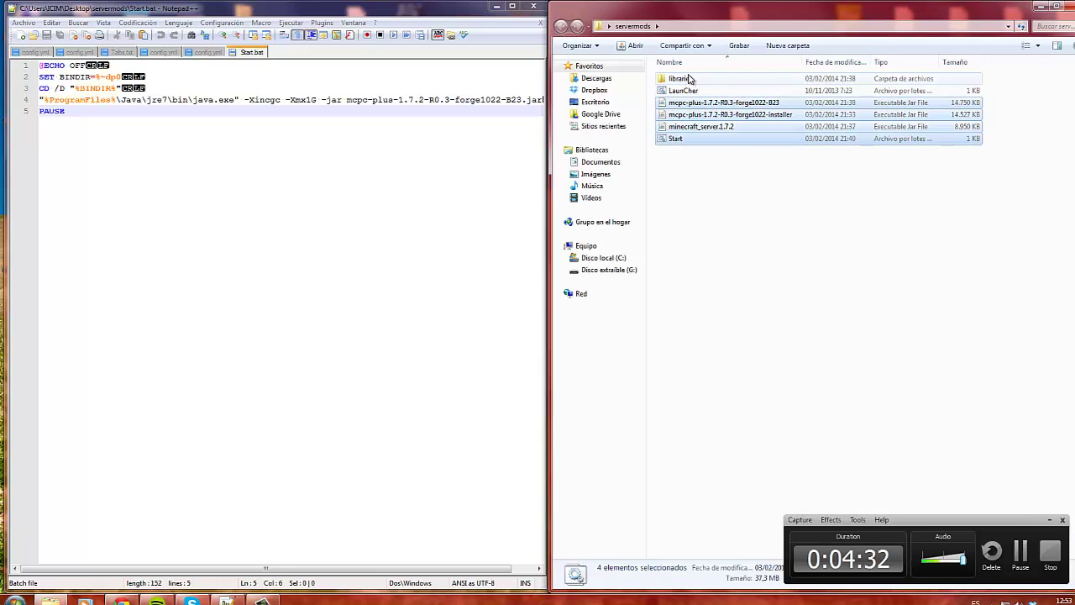
left_click(691, 80)
- Open the LaunCher batch file from servermods in Notepad++ alongside Start.bat
left_click(688, 92)
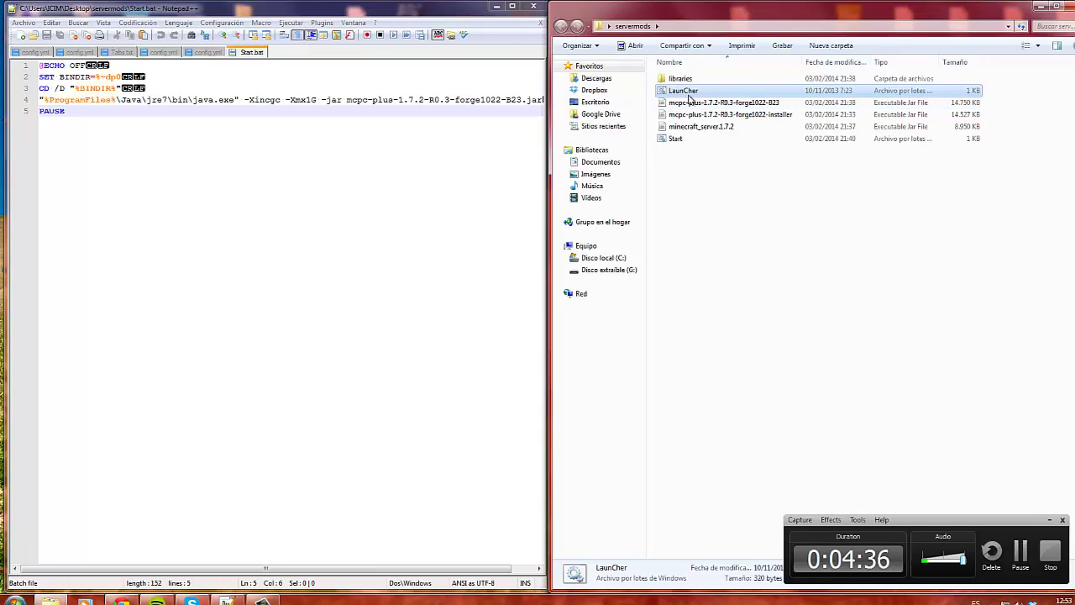
left_click_drag(694, 92, 412, 144)
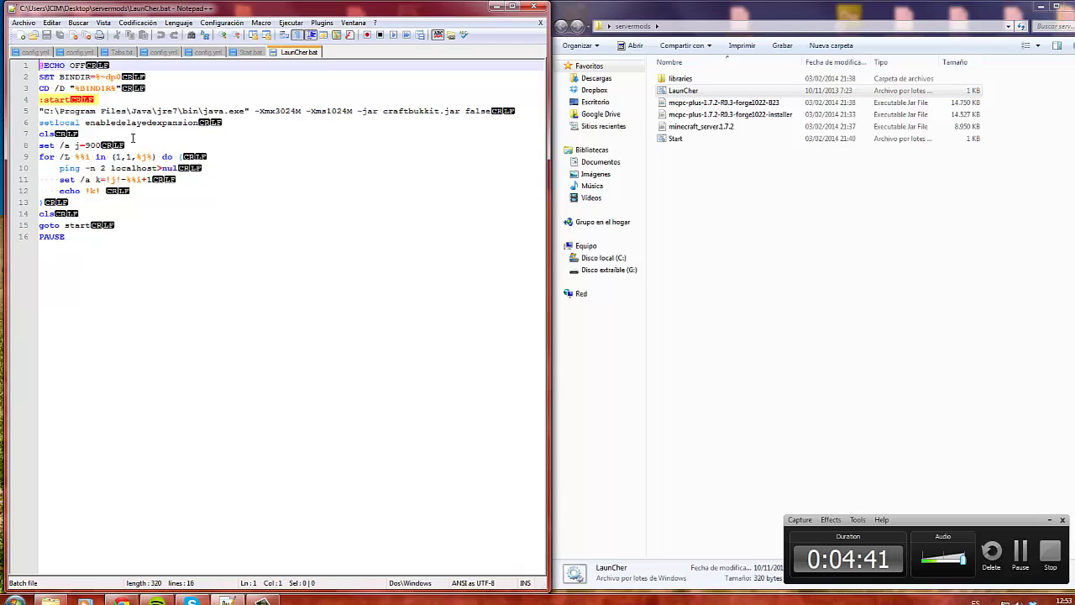
- Copy the lines from setlocal enabledelayedexpansion through PAUSE in LaunCher.bat and paste them over the PAUSE line in Start.bat
left_click(240, 53)
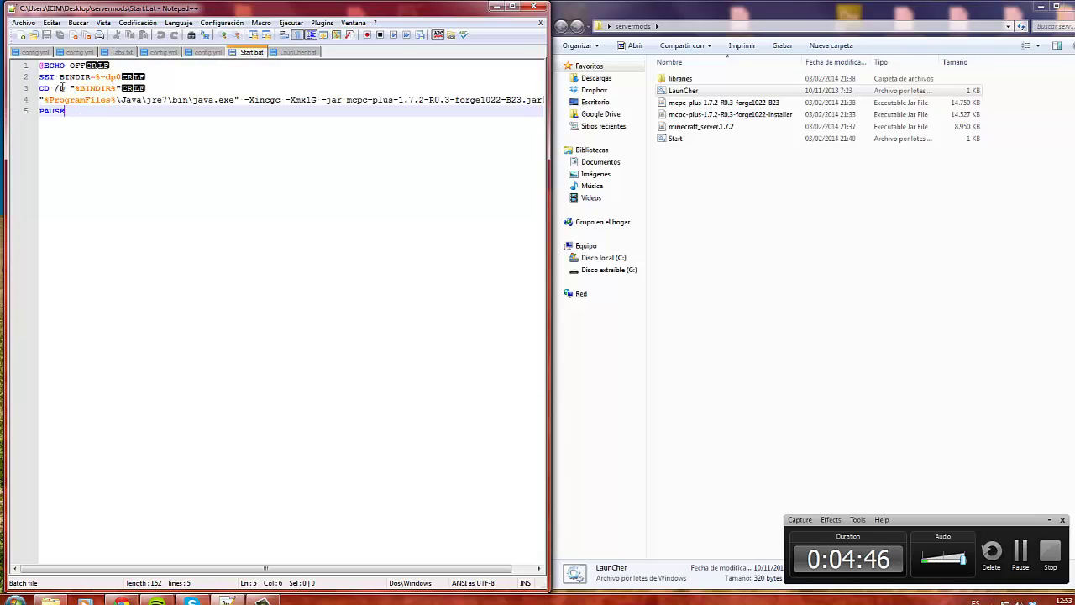
left_click(297, 53)
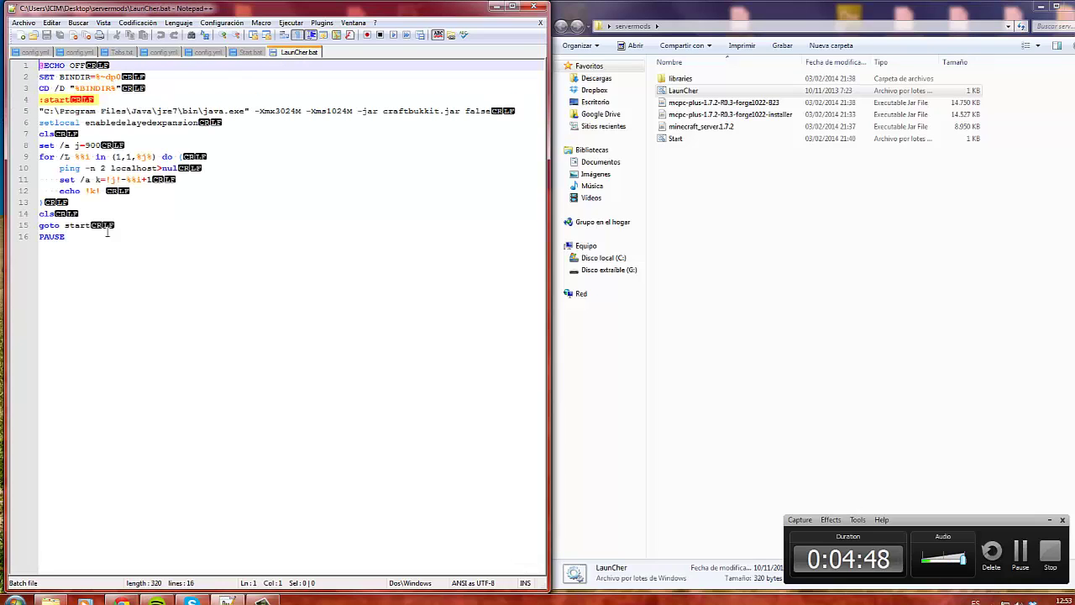
left_click_drag(151, 244, 13, 126)
key("ctrl+c")
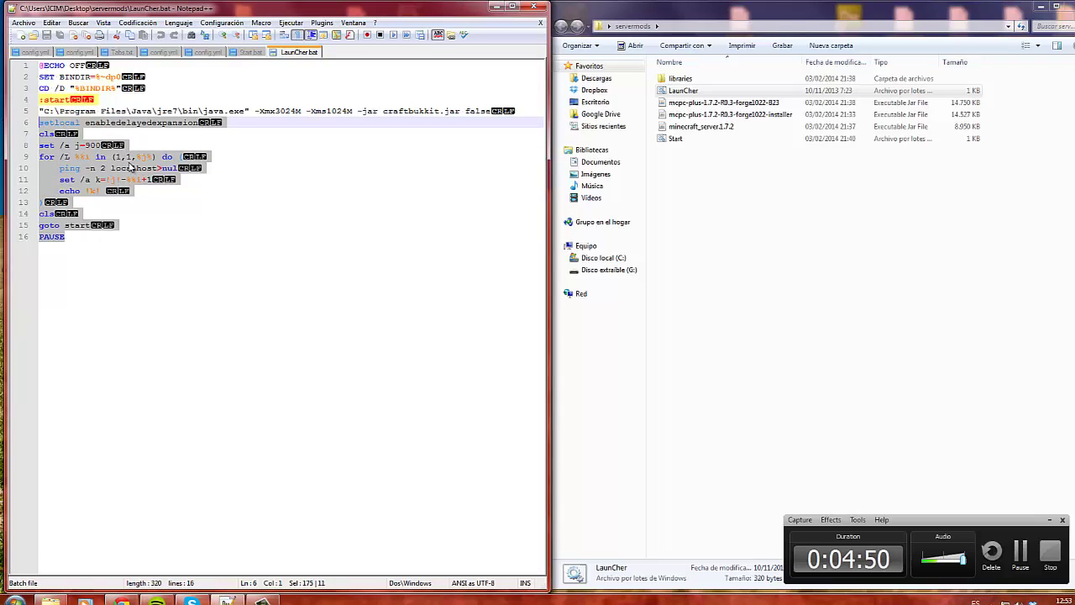
left_click(250, 53)
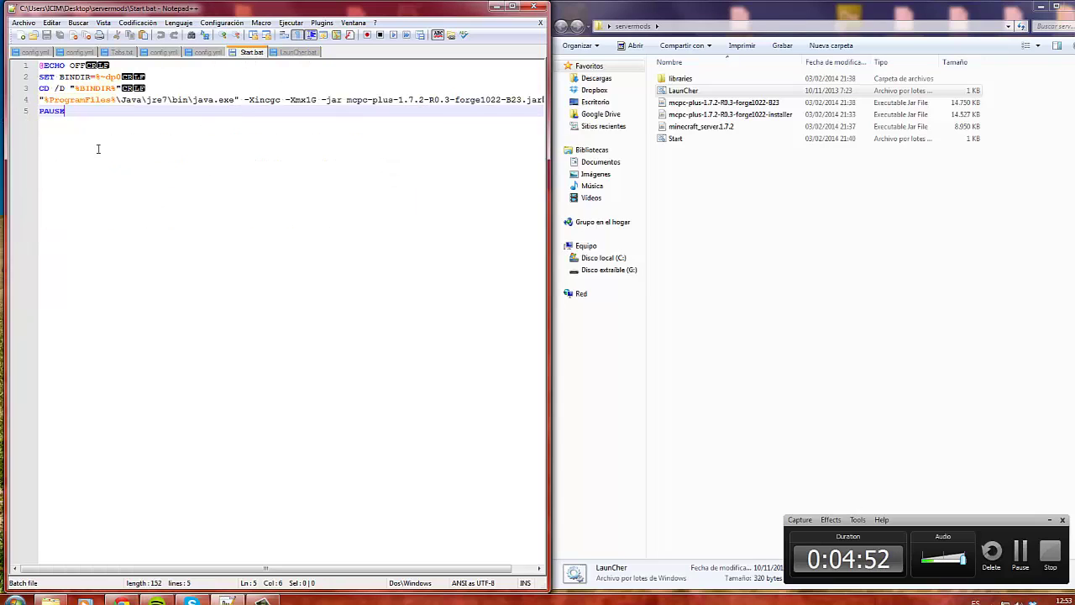
key("shift+Home")
key("ctrl+v")
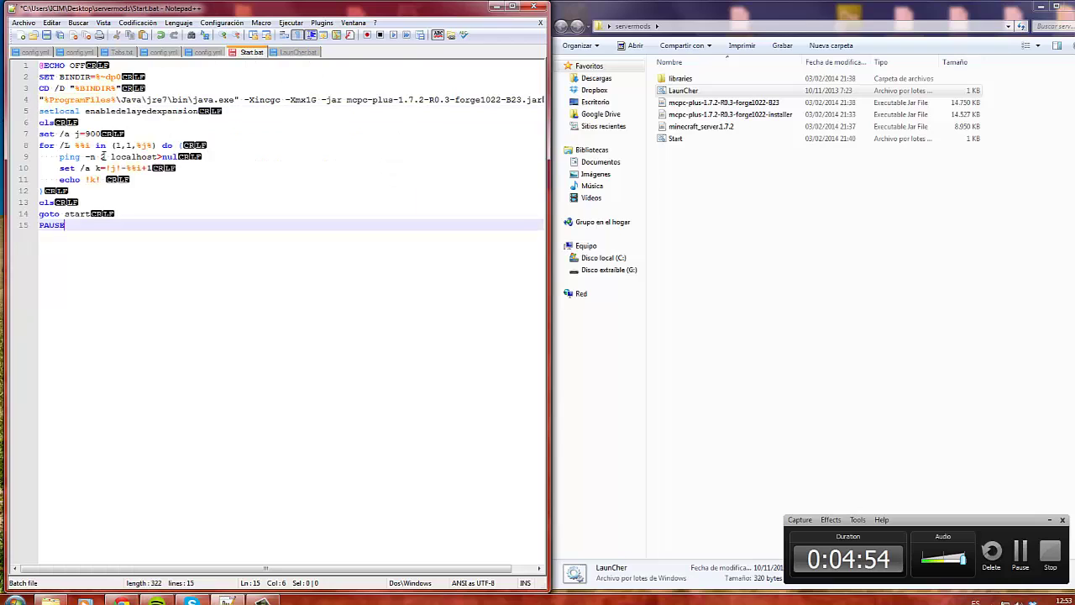
- Add the :start label from LaunCher.bat to Start.bat on its own line directly below the CD /D line
left_click(295, 54)
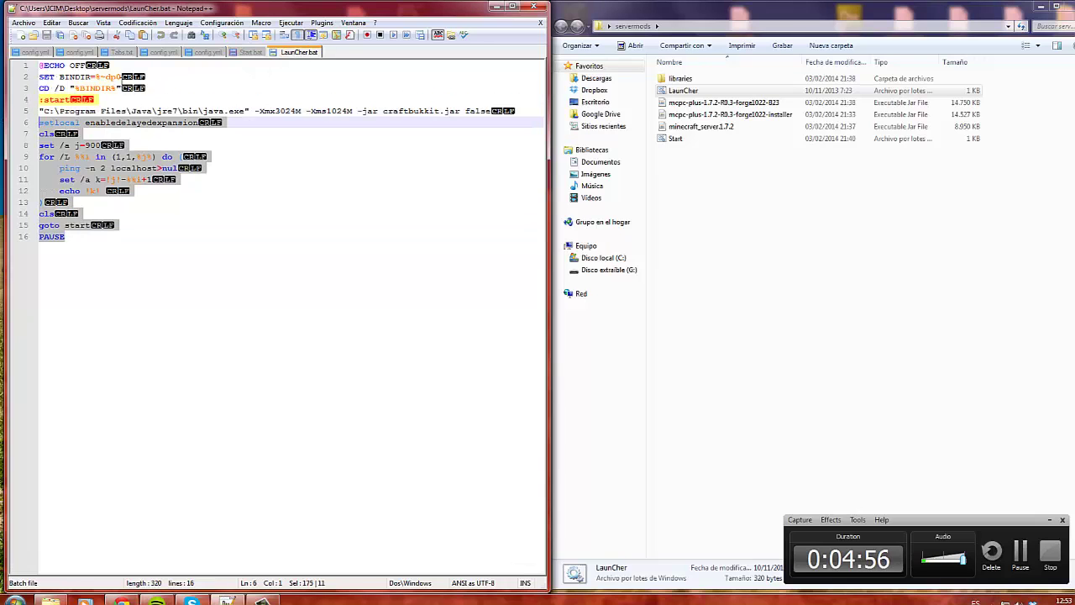
left_click_drag(120, 98, 13, 100)
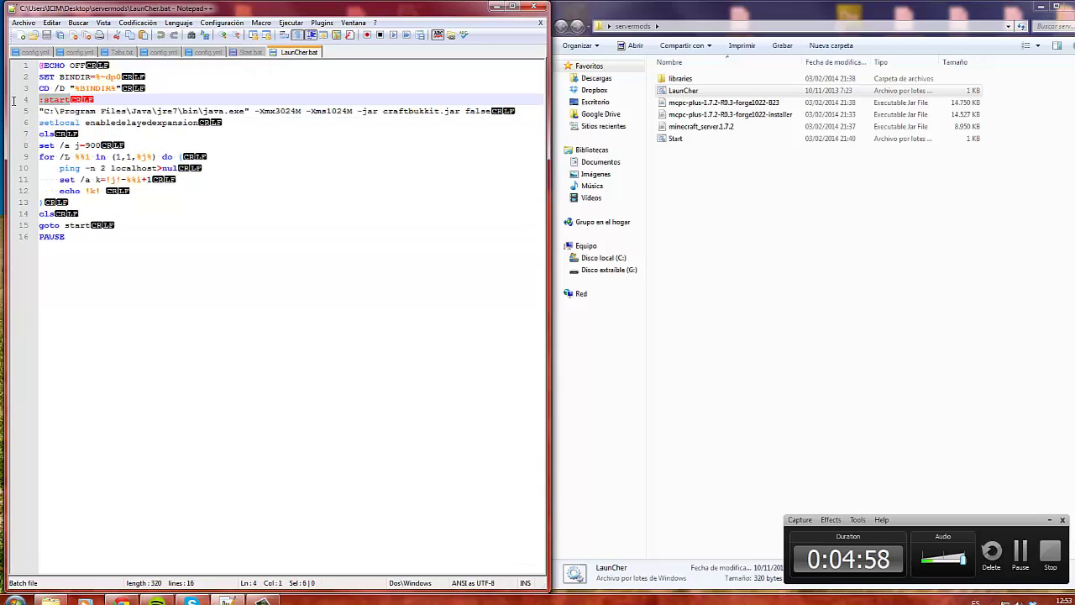
left_click(245, 52)
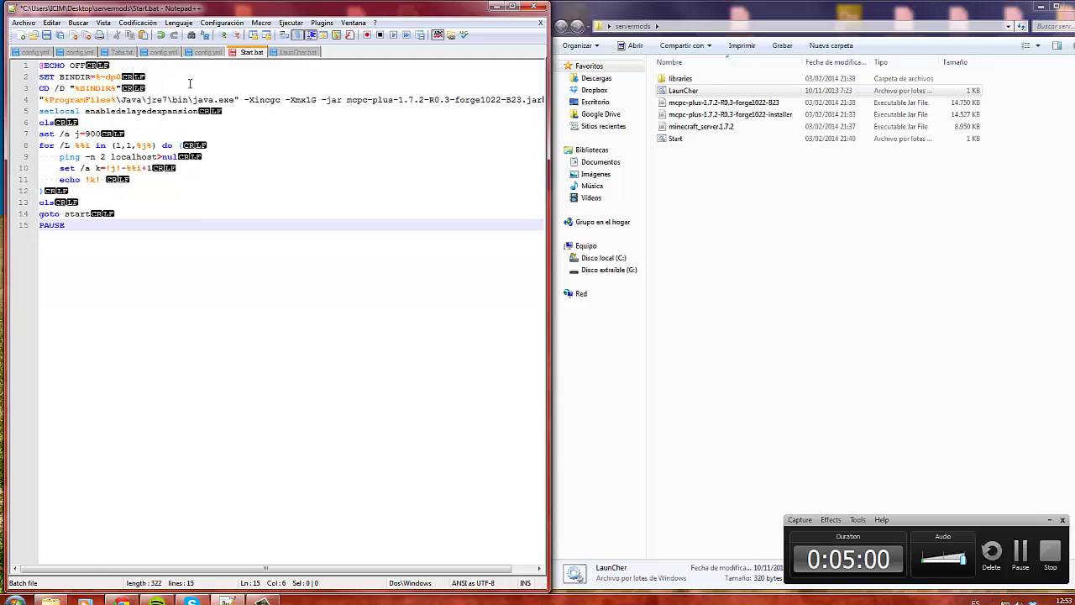
left_click(160, 88)
key("Return")
type(":start")
left_click(151, 212)
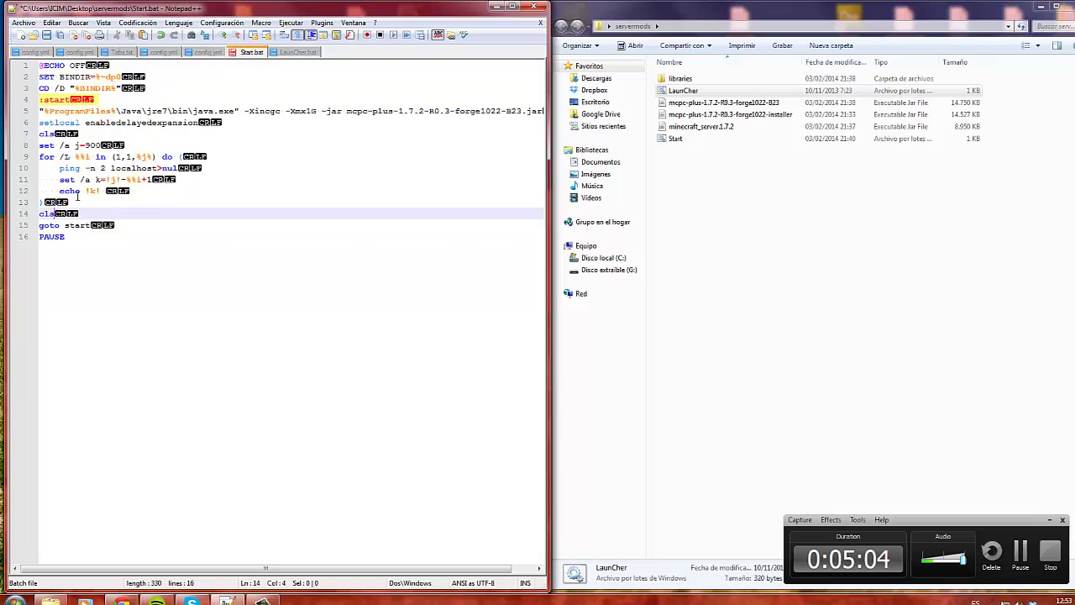
- Save Start.bat and close both Start.bat and LaunCher.bat in the editor
left_click(46, 34)
right_click(251, 54)
left_click(265, 62)
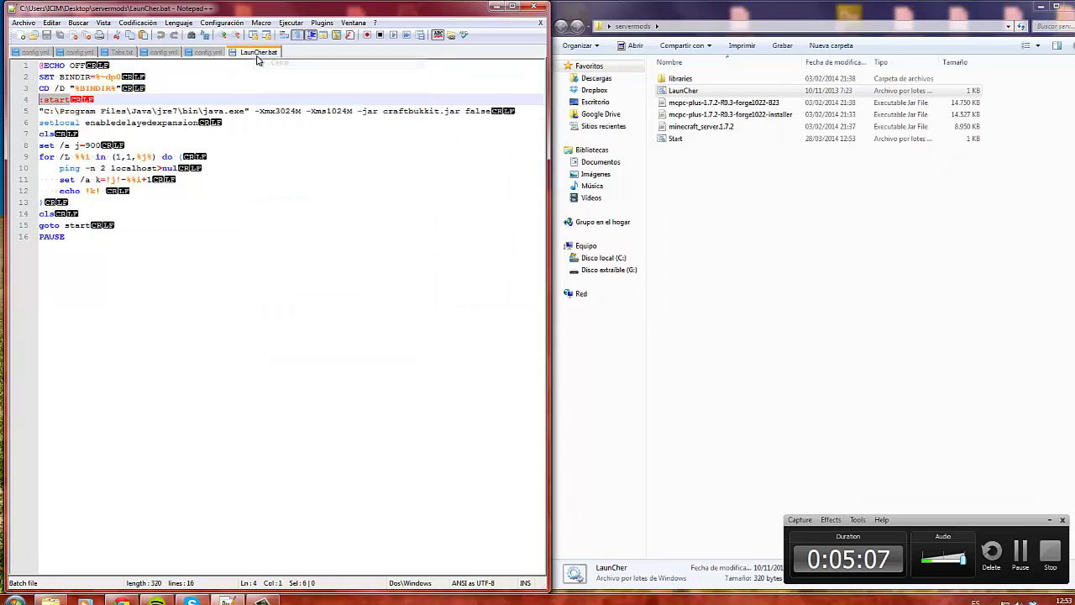
right_click(257, 57)
left_click(267, 64)
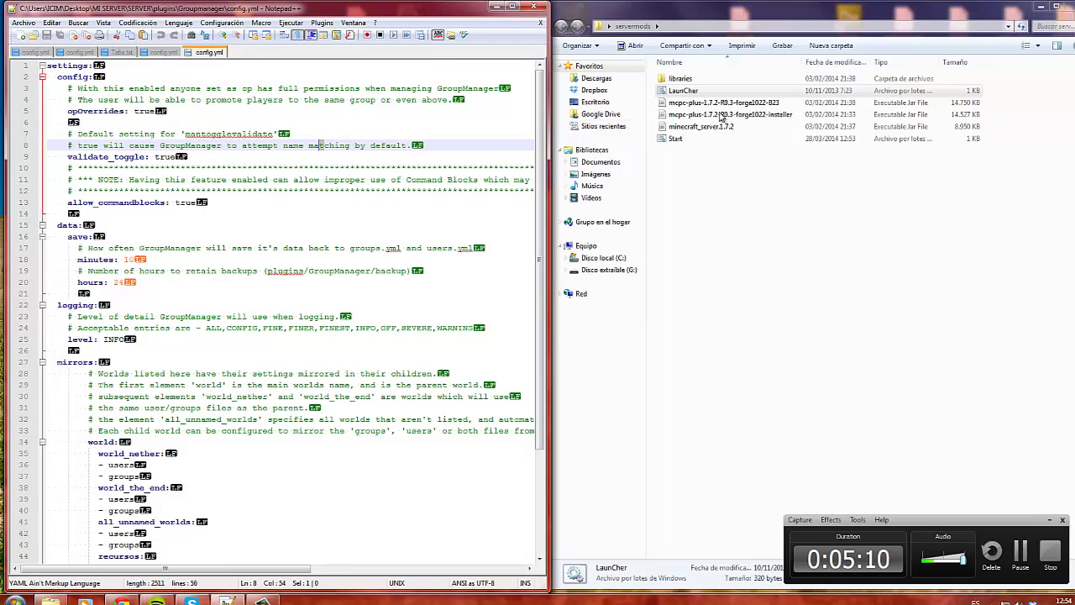
- Delete the LaunCher batch file from the servermods folder
left_click(709, 92)
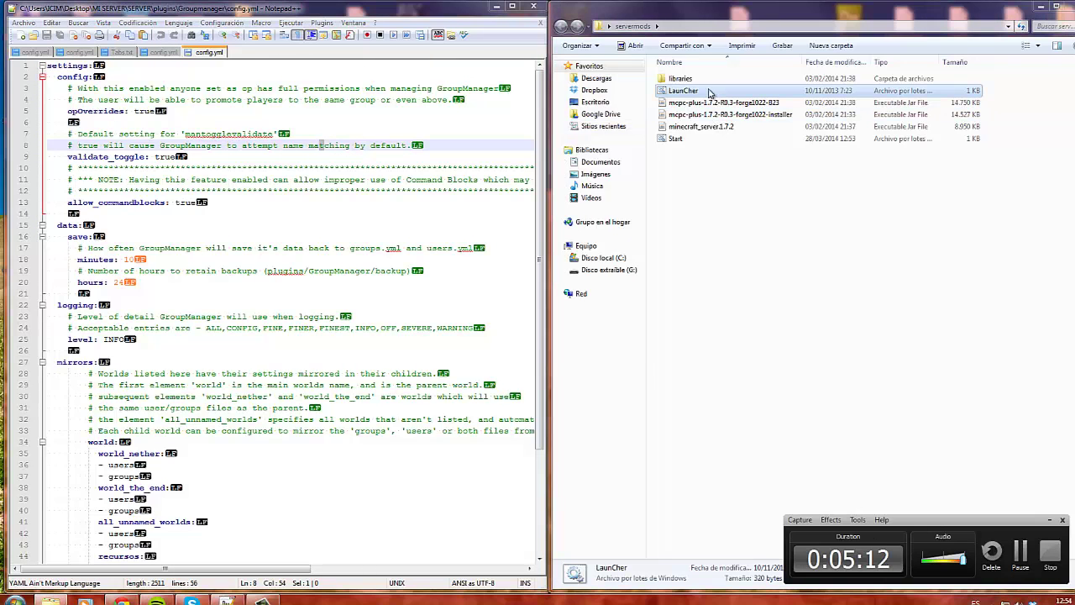
key("Delete")
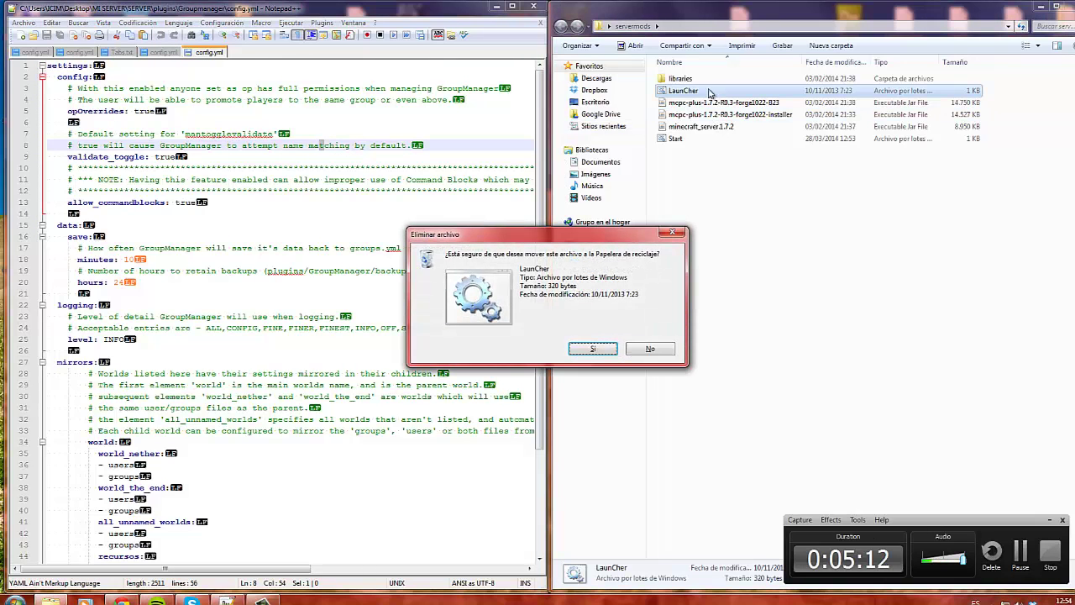
left_click(598, 353)
- Rename the Start batch file as launcher de MrICIM and run it to start the server
left_click(688, 128)
left_click(689, 129)
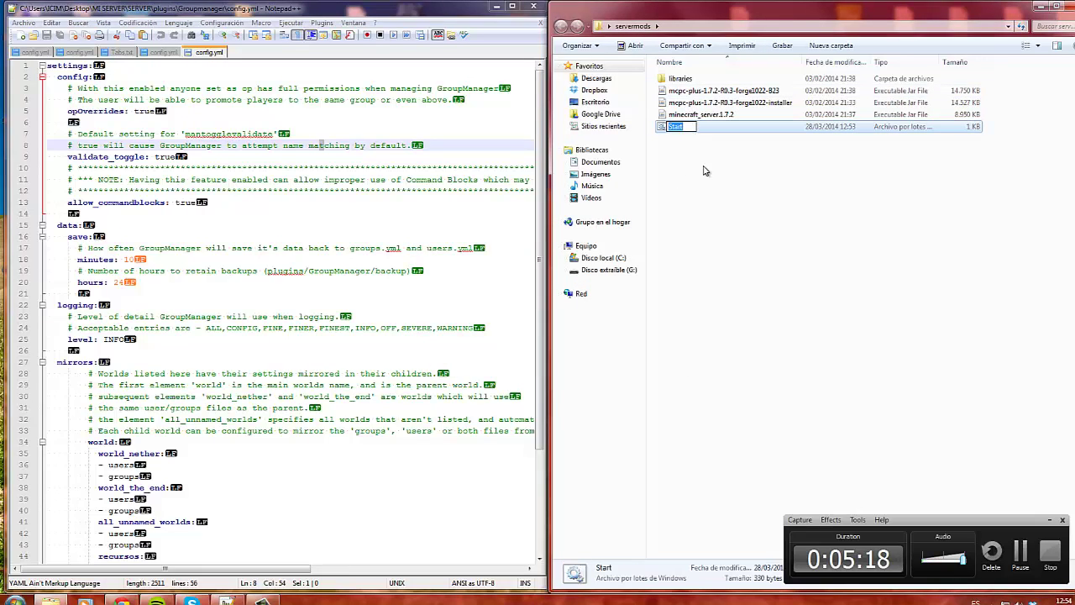
type("launcher de Mr")
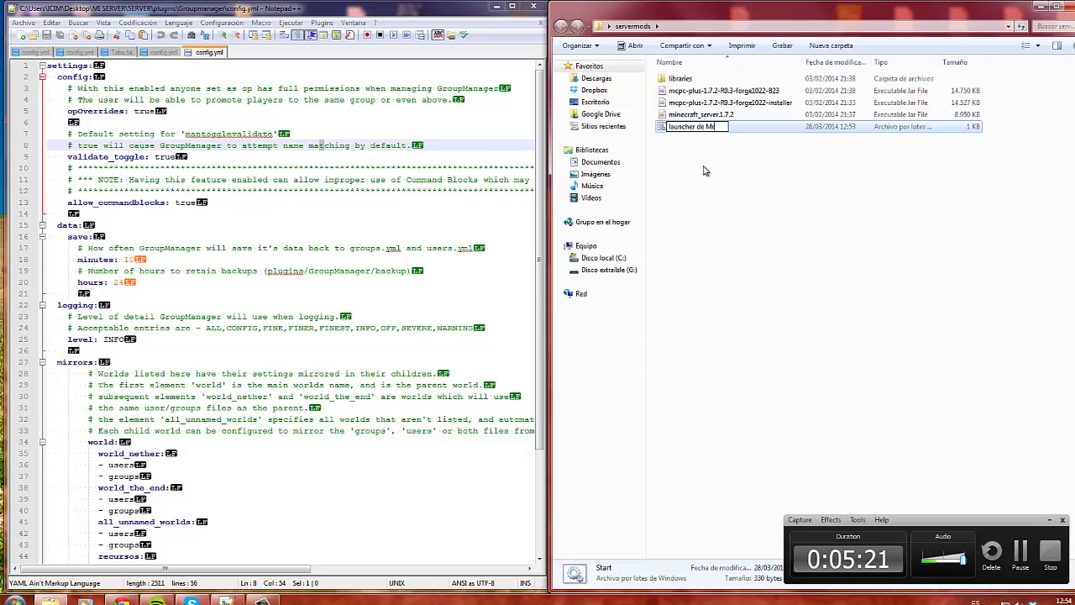
type("ICIM")
key("Return")
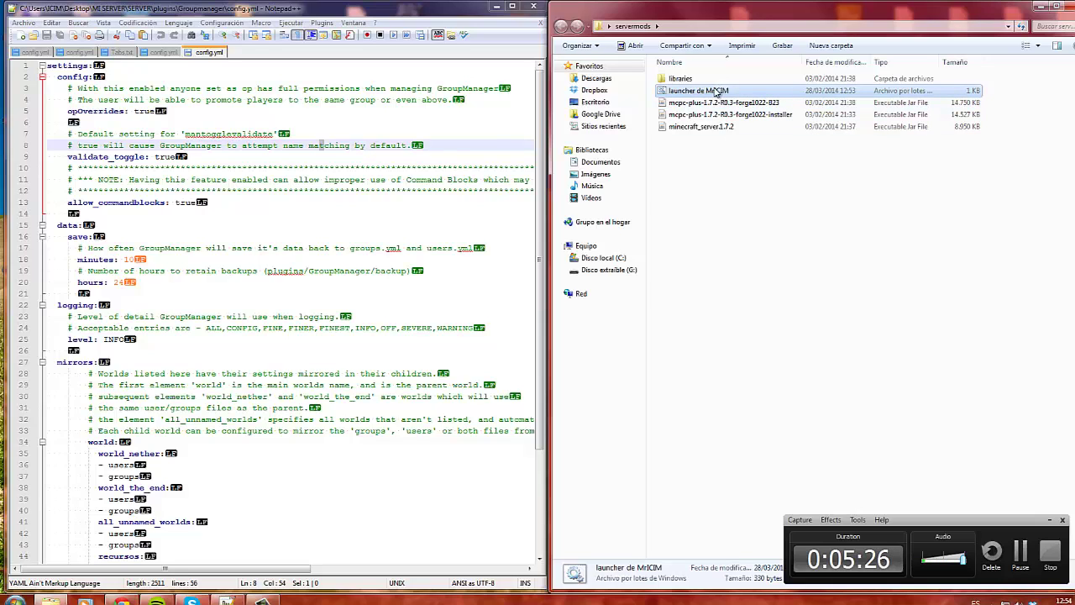
key("Return")
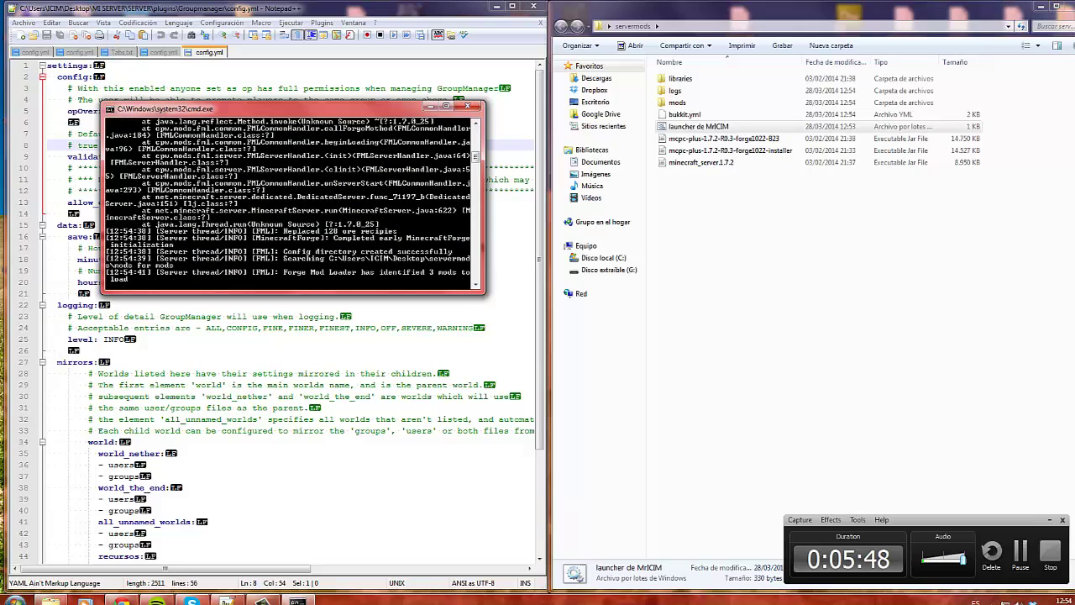
- Start the Minecraft client from the desktop and display its multiplayer server list beside the enlarged server console
left_click(1020, 10)
left_click(1013, 242)
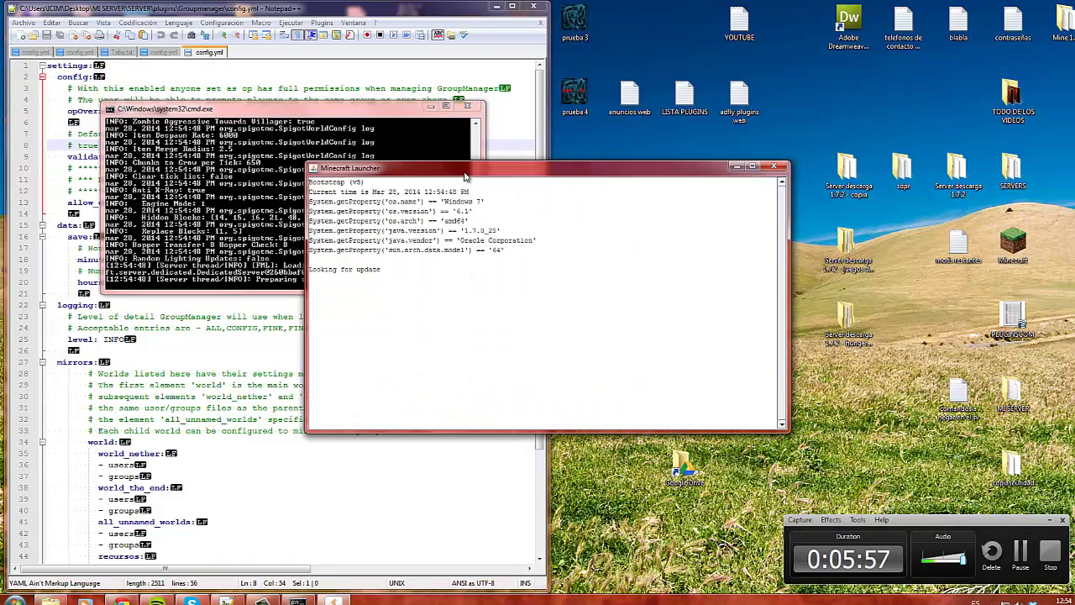
left_click_drag(577, 168, 818, 129)
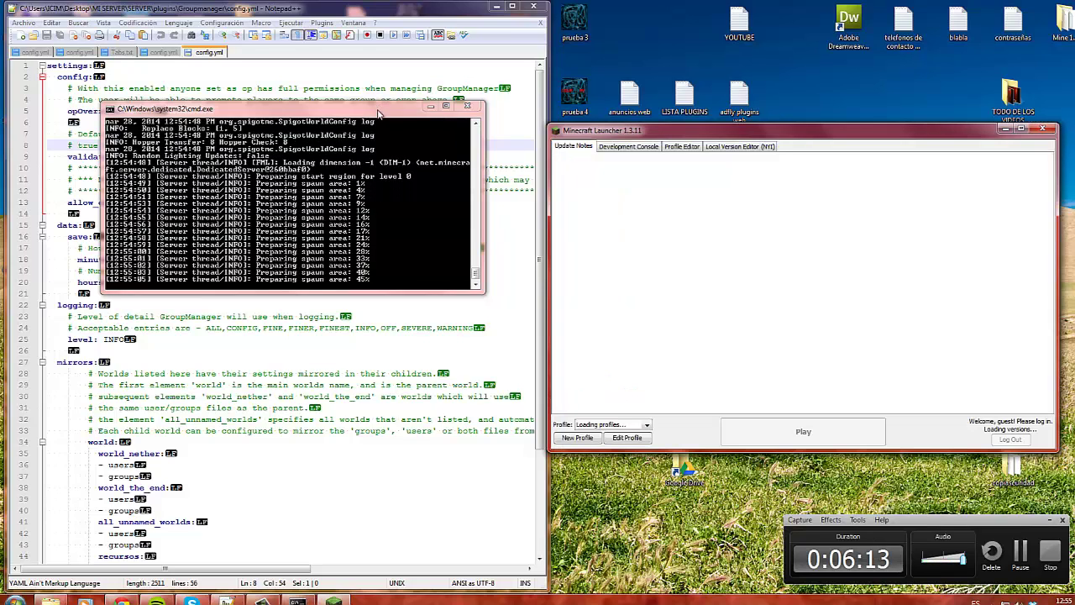
double_click(192, 110)
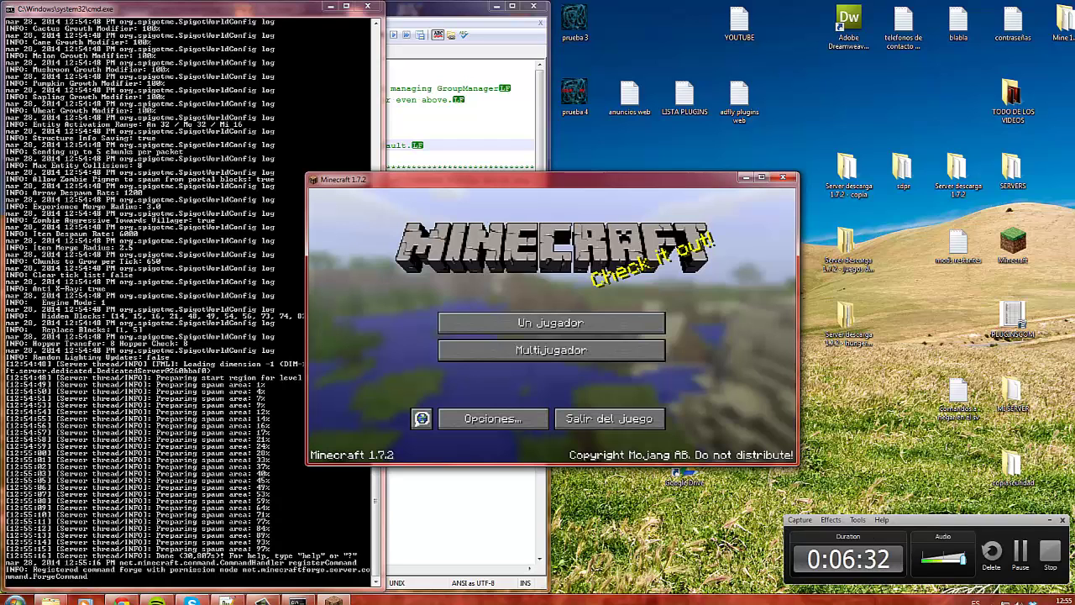
left_click(518, 355)
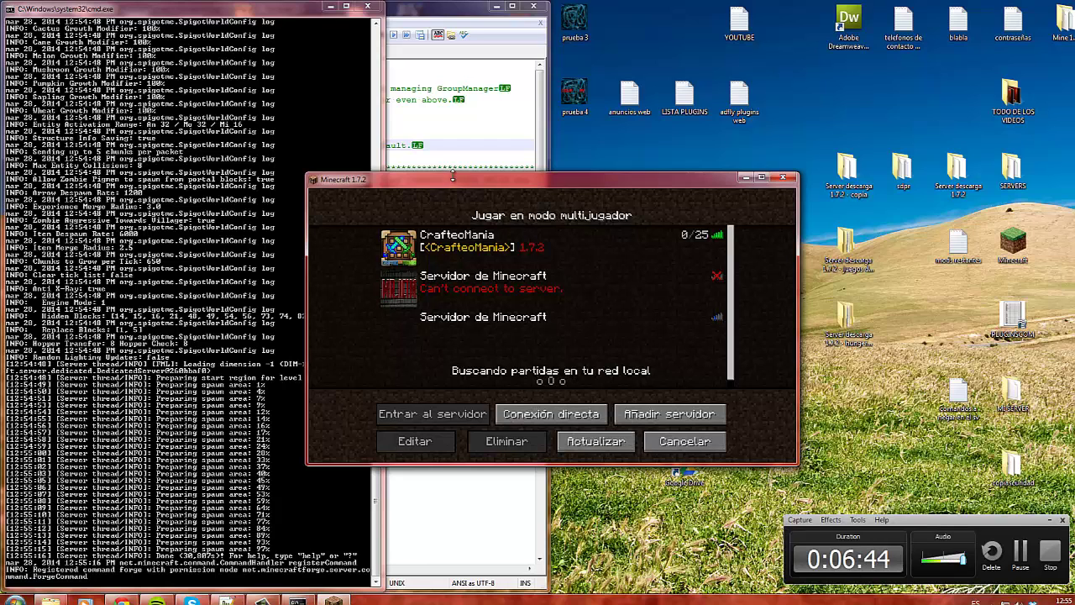
left_click_drag(456, 190, 696, 179)
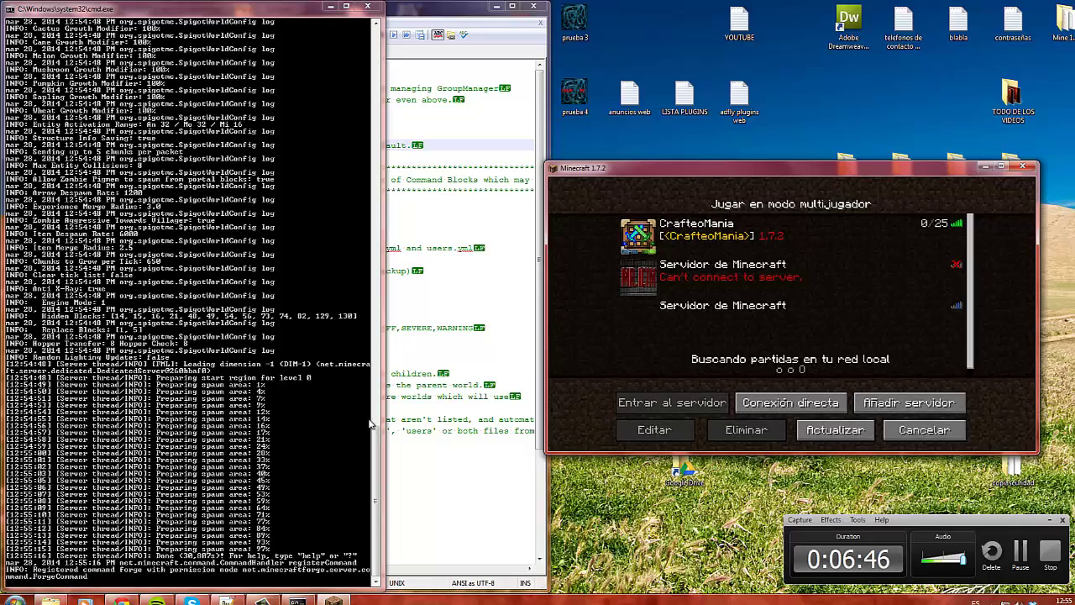
- Review the earlier startup messages in the server console
left_click_drag(377, 444, 378, 475)
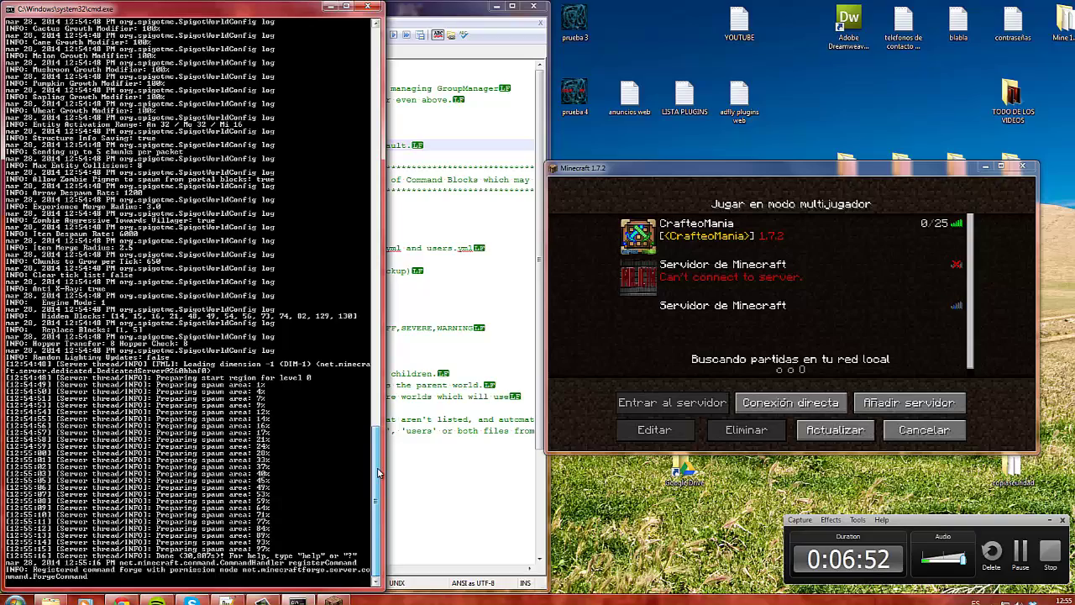
scroll(188, 303, "up", 20)
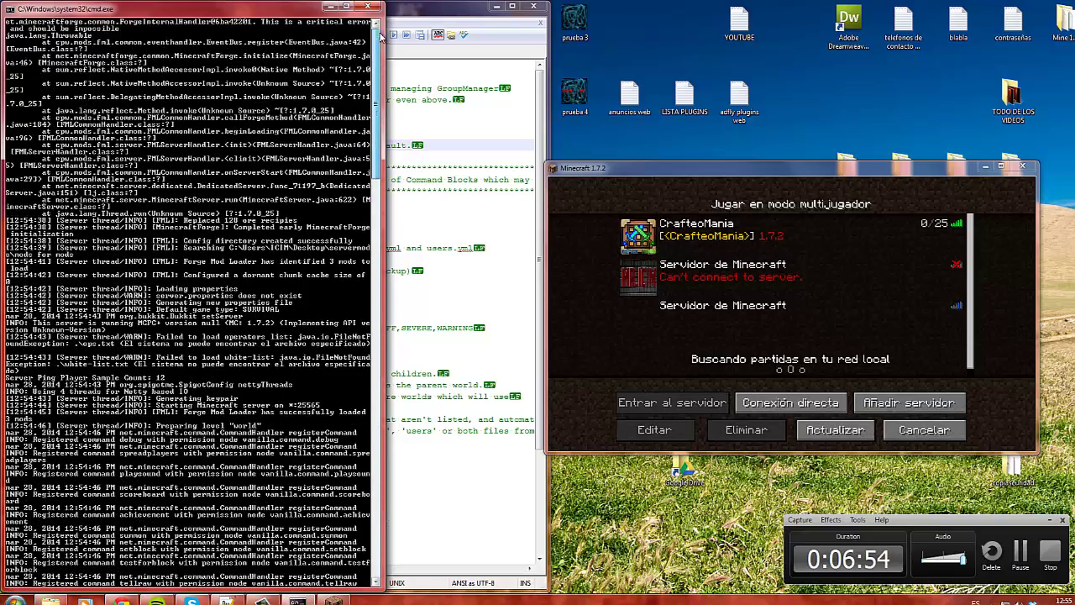
- Enlarge the Minecraft window upward and refresh its multiplayer server list
left_click_drag(721, 163, 721, 267)
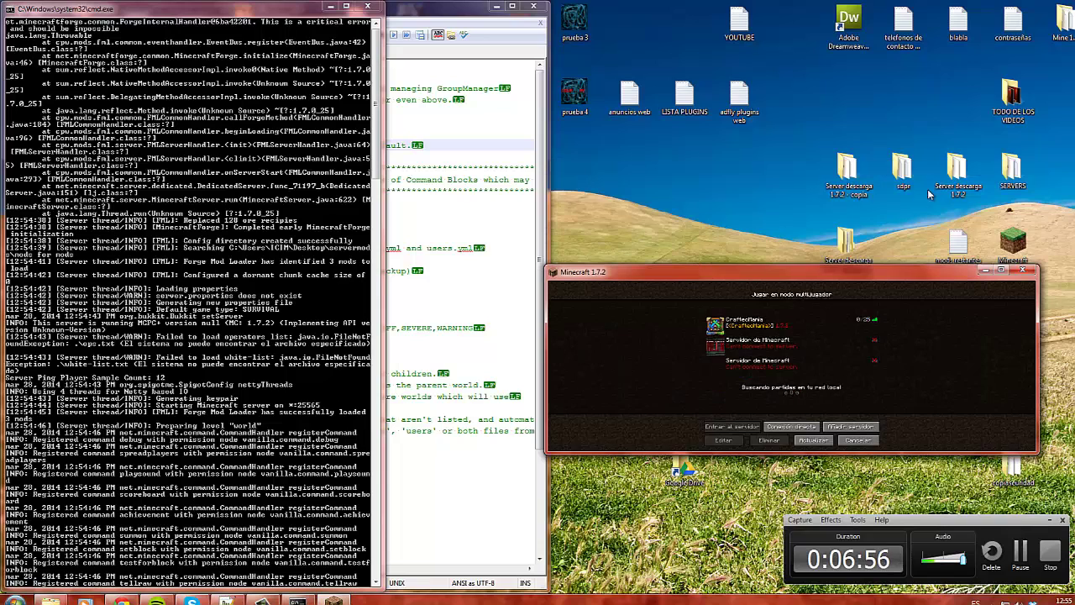
left_click_drag(821, 267, 841, 59)
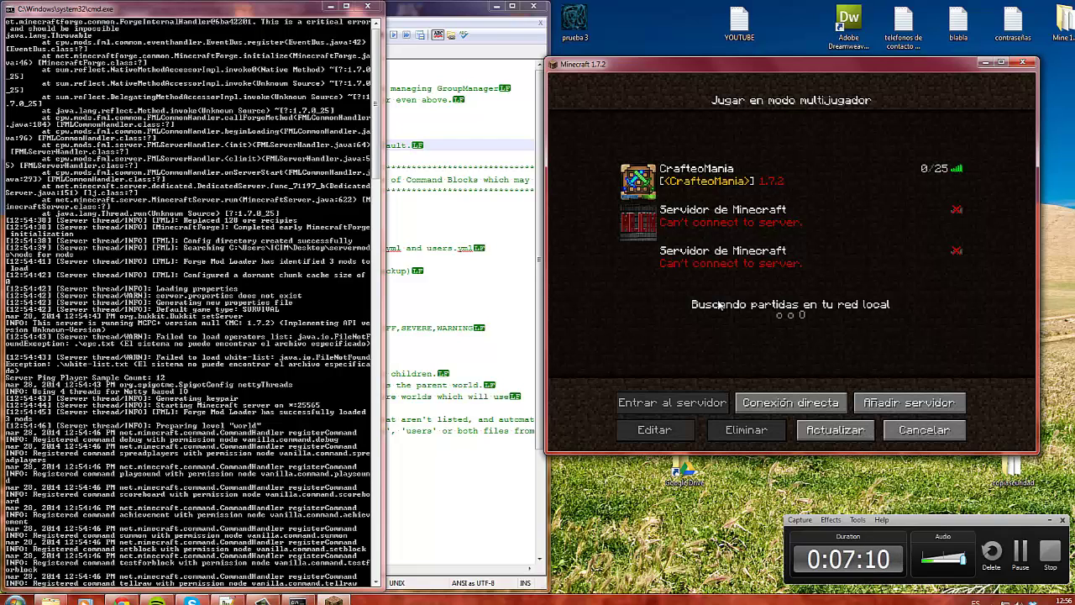
left_click(835, 430)
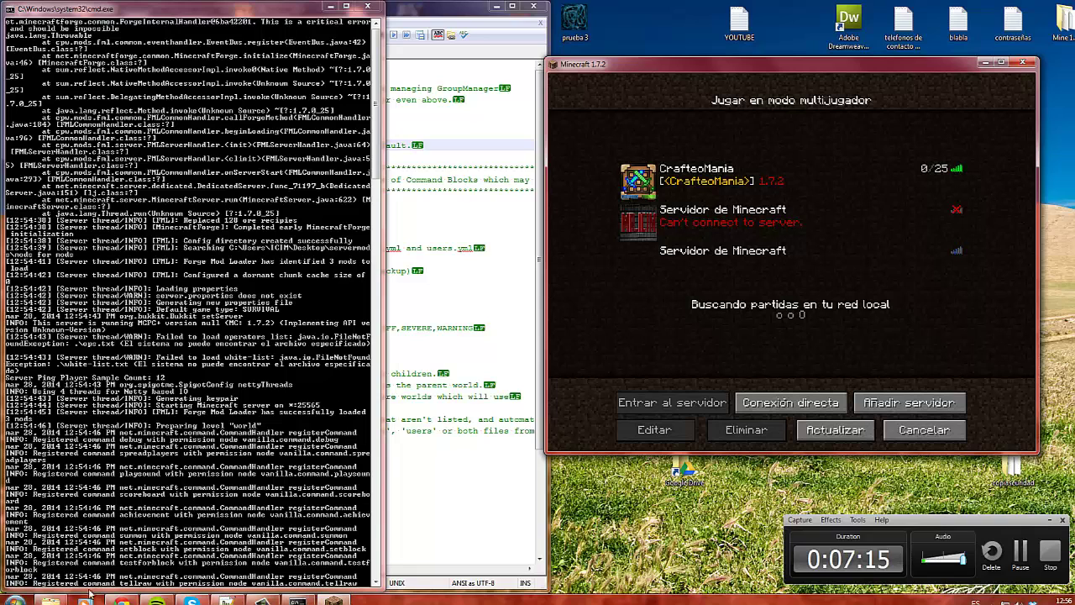
- Examine the files and folders the server generated in servermods, and minimize the folder window
left_click(311, 496)
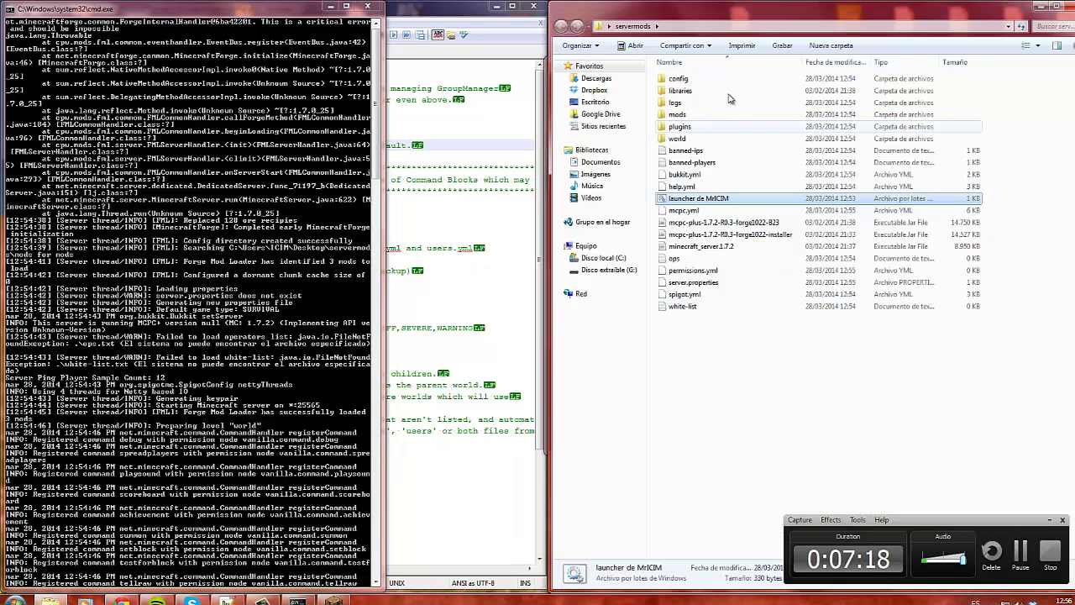
left_click_drag(726, 357, 697, 77)
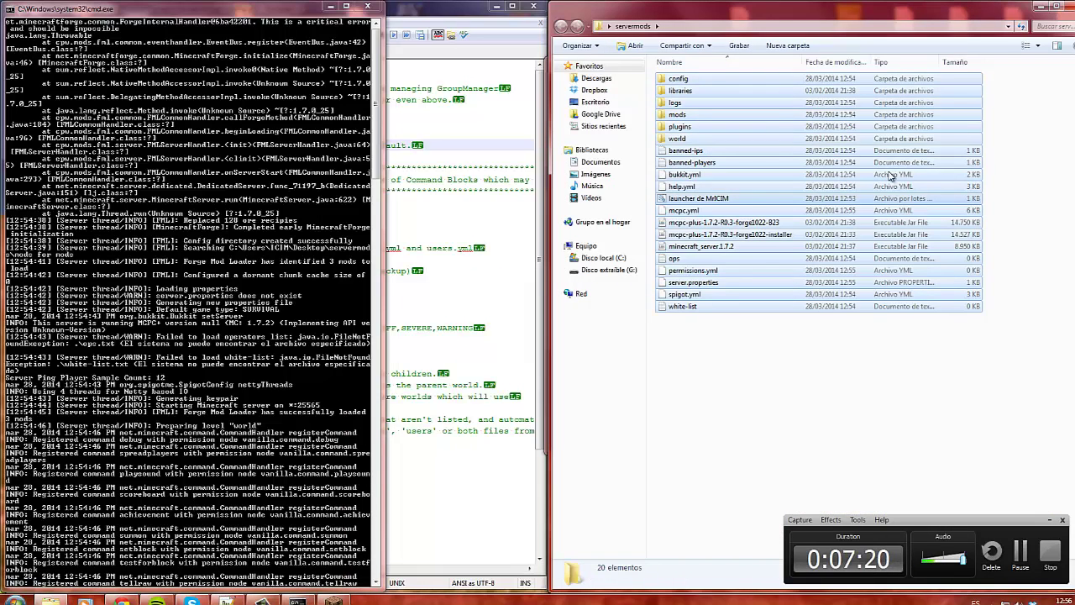
left_click(1036, 7)
- Refresh the multiplayer list and try to join the first Servidor de Minecraft entry, directly below CrafteoMania
left_click(836, 431)
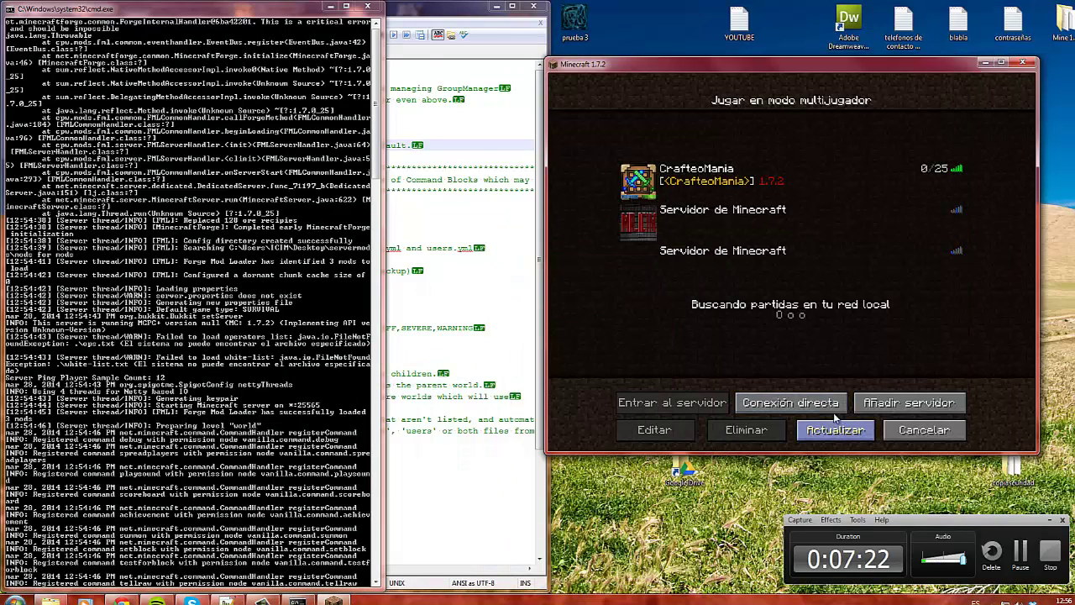
double_click(793, 228)
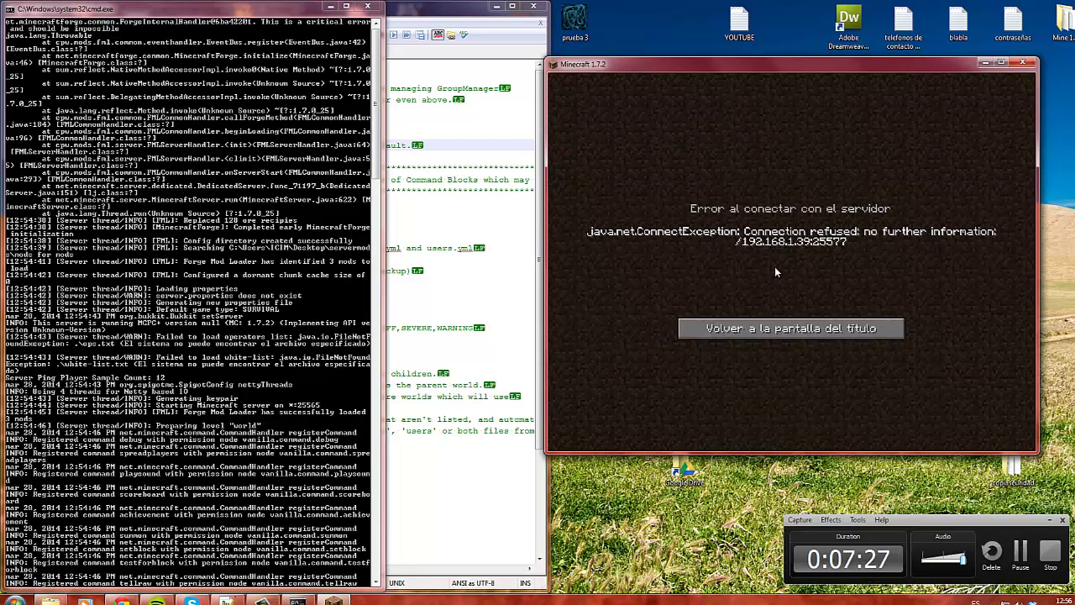
left_click(794, 329)
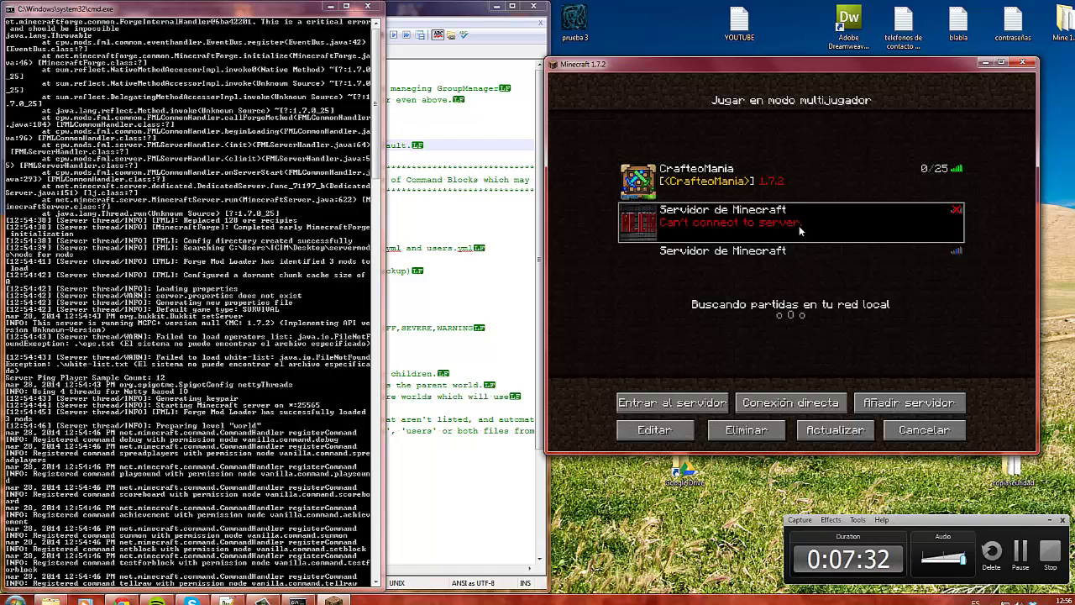
- Refresh the multiplayer list, try to join the last Servidor de Minecraft entry, and check its saved server address
left_click(835, 430)
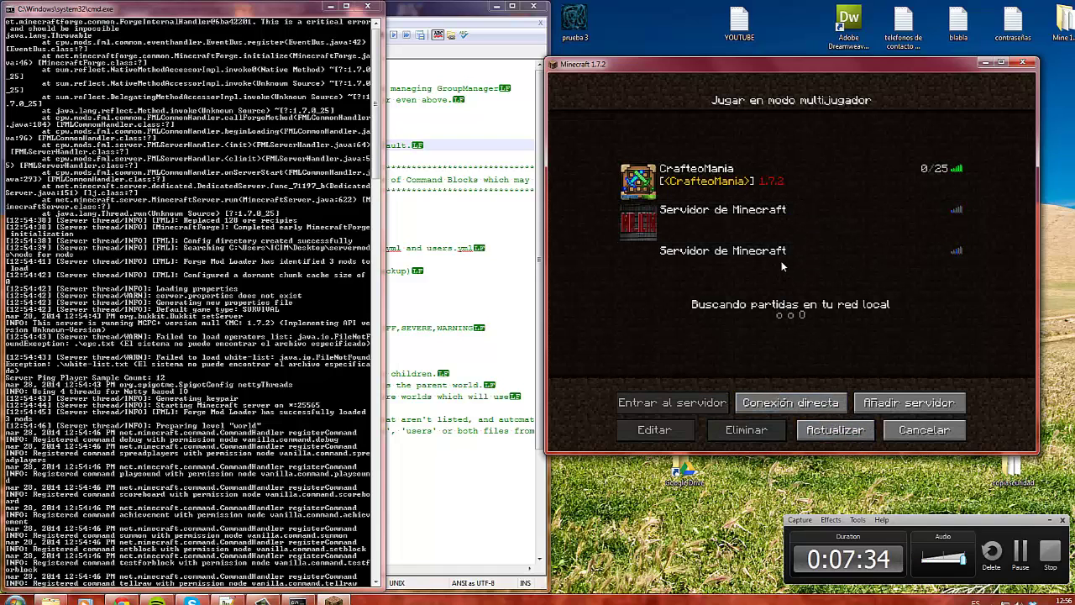
double_click(781, 266)
left_click(792, 329)
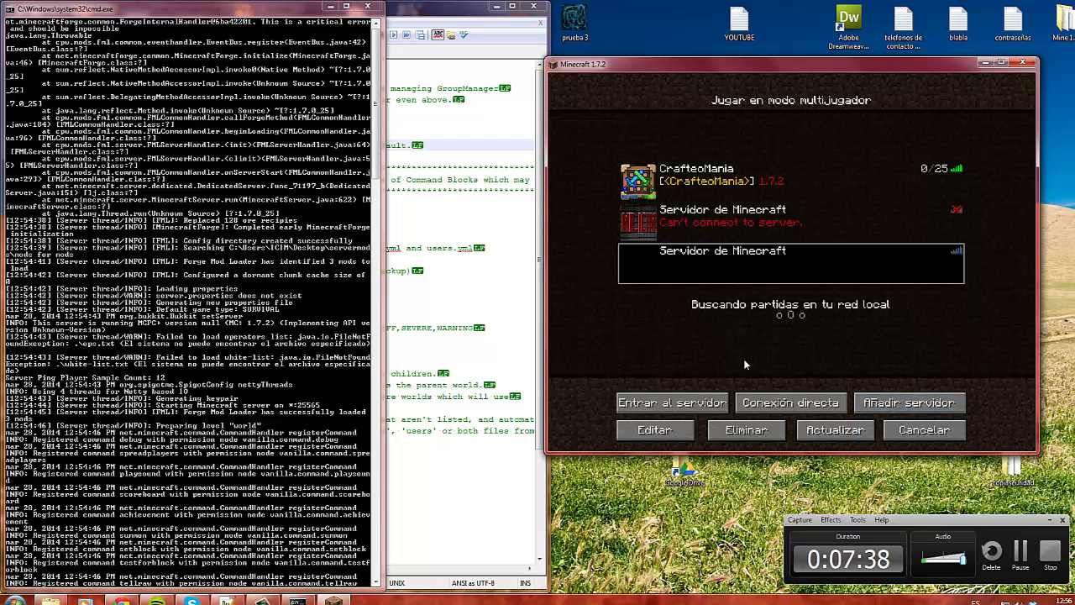
left_click(677, 433)
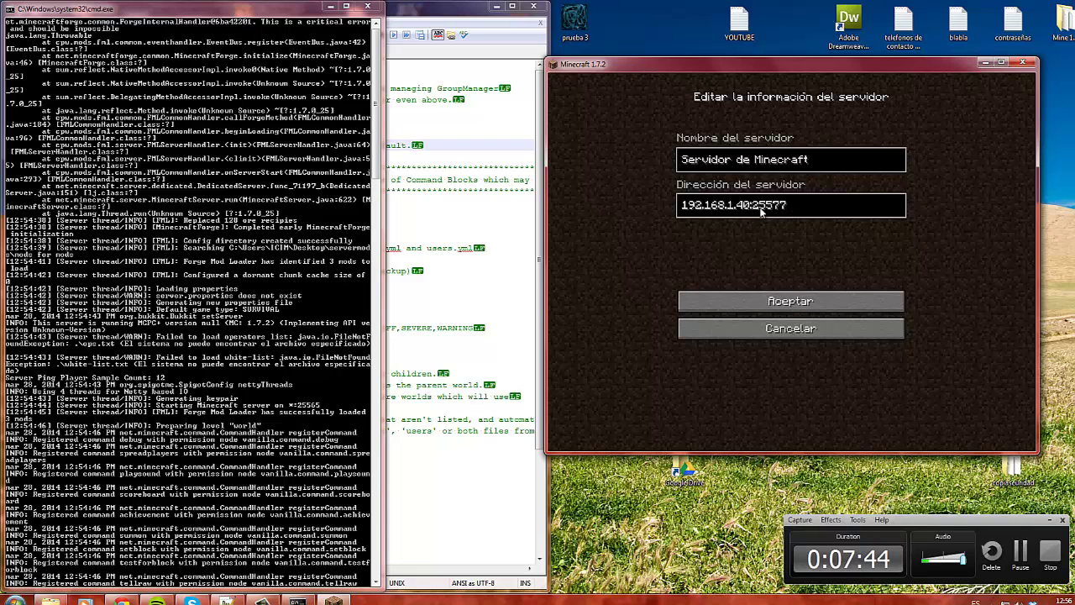
left_click(812, 302)
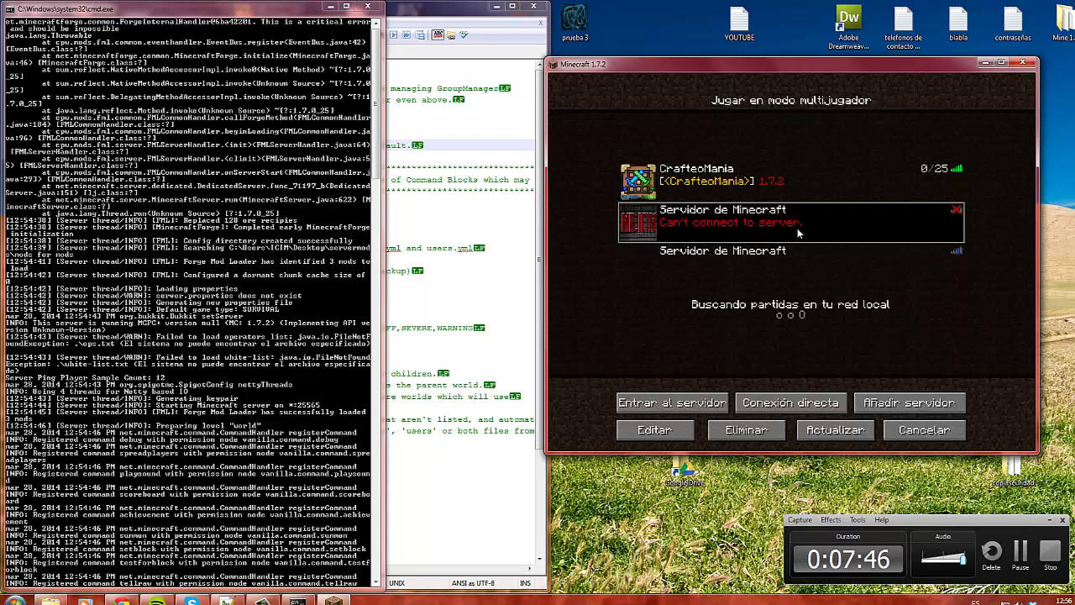
- Correct the port in the address of the first Servidor de Minecraft entry, save it, and refresh the server list
left_click(654, 431)
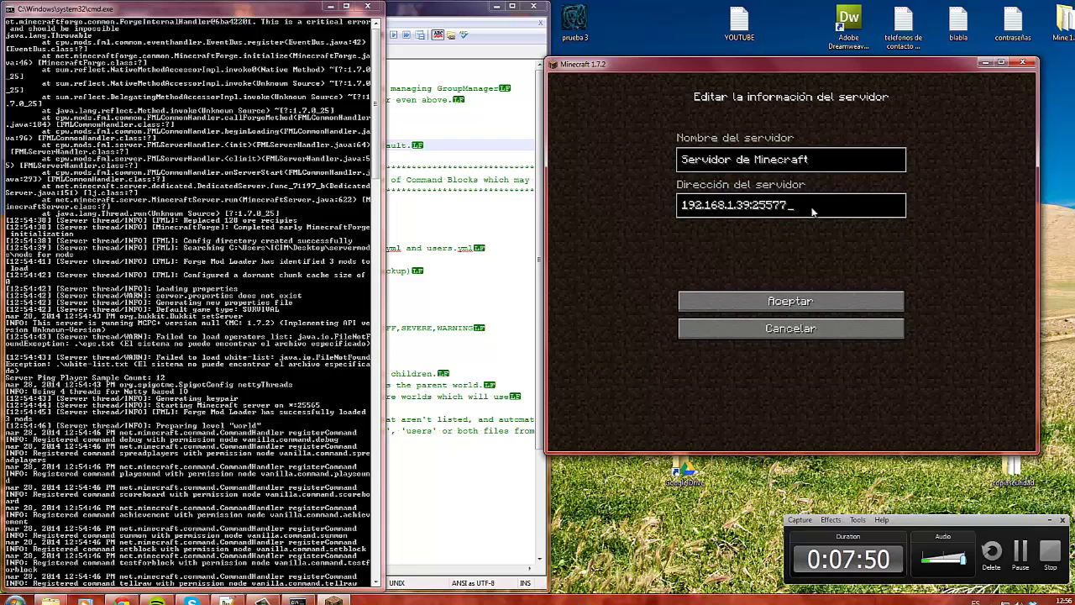
key("BackSpace")
key("BackSpace")
key("BackSpace")
left_click(817, 301)
left_click(842, 429)
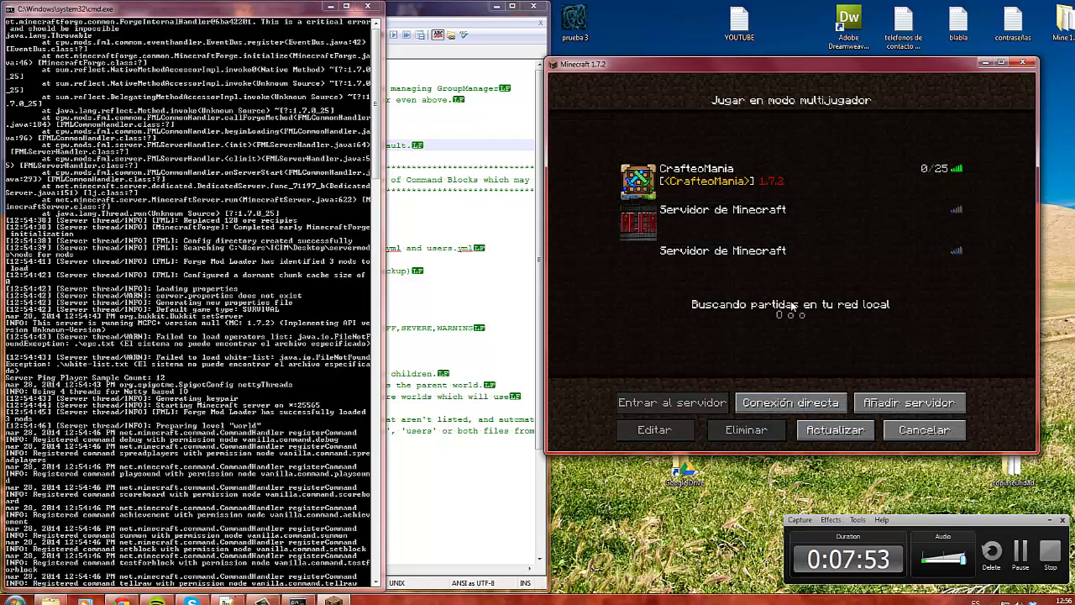
- Try to join the first Servidor de Minecraft entry, look briefly at the servermods folder, and cancel the connection
double_click(770, 223)
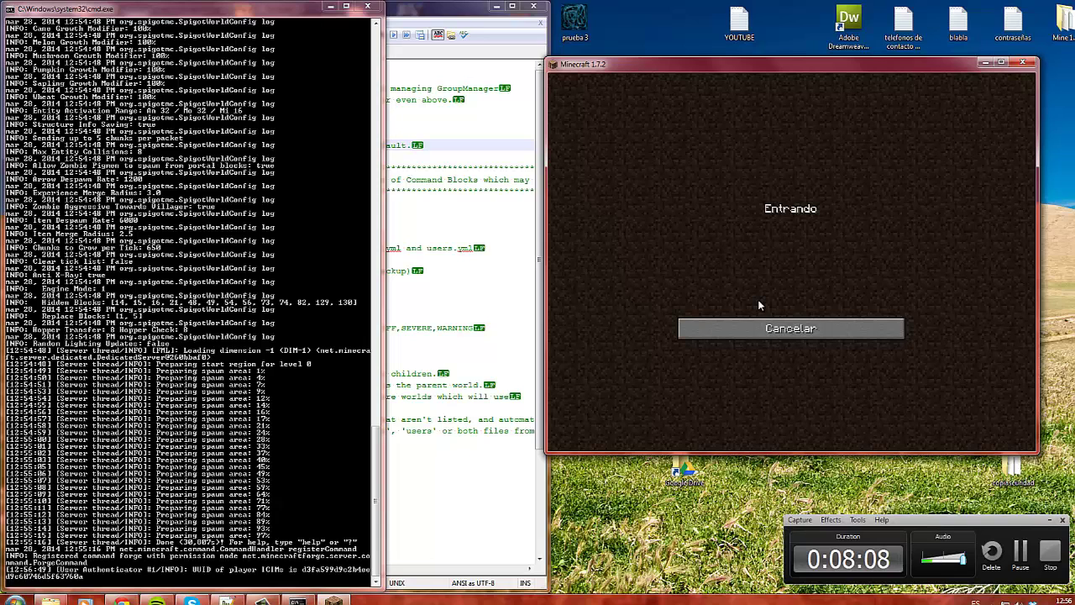
left_click(168, 535)
left_click(261, 599)
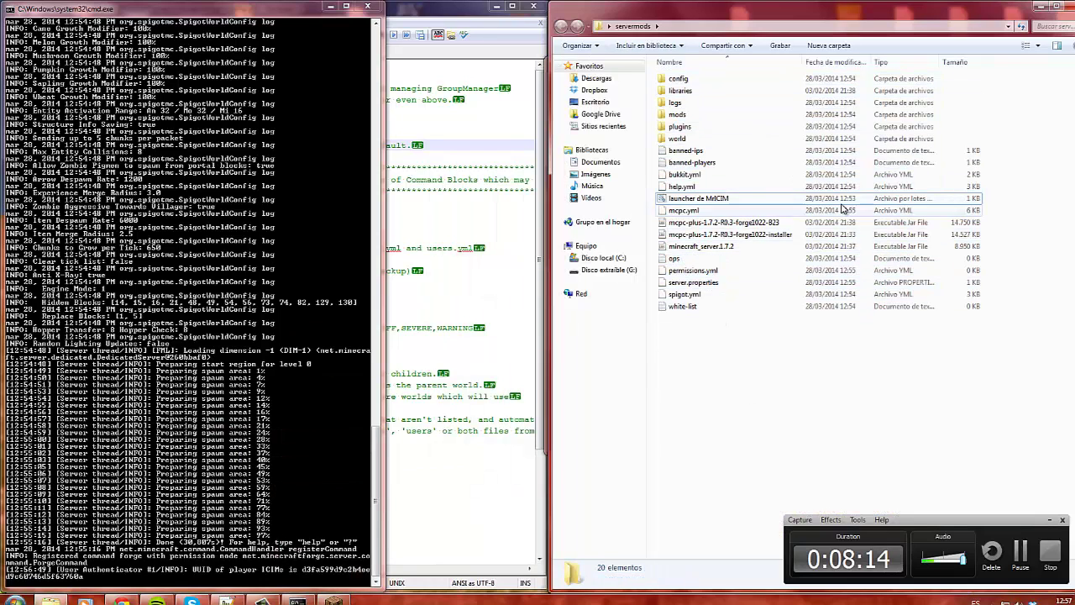
left_click(1041, 6)
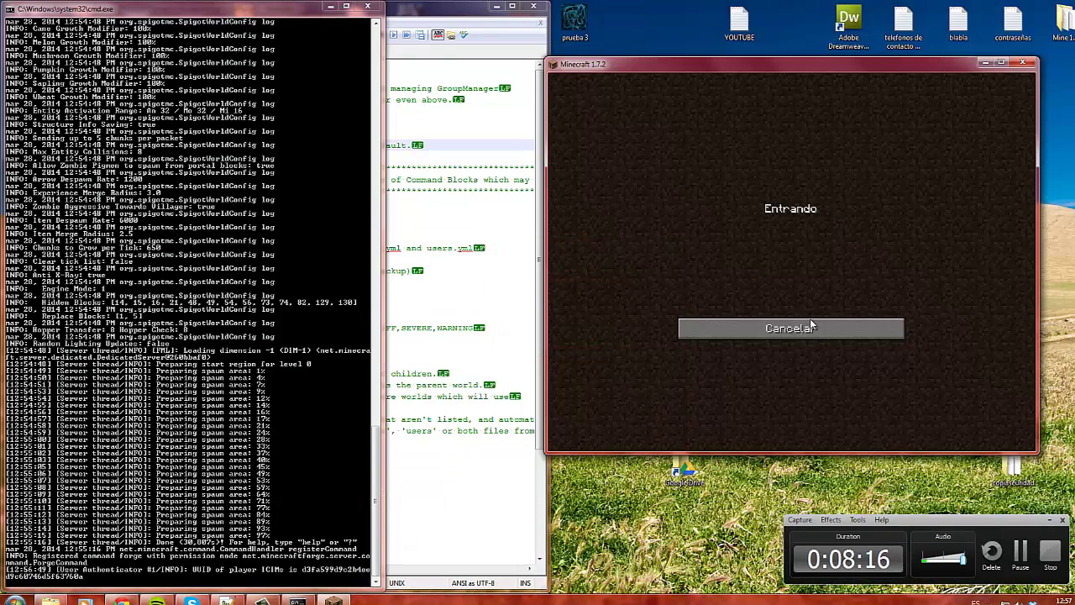
left_click(804, 331)
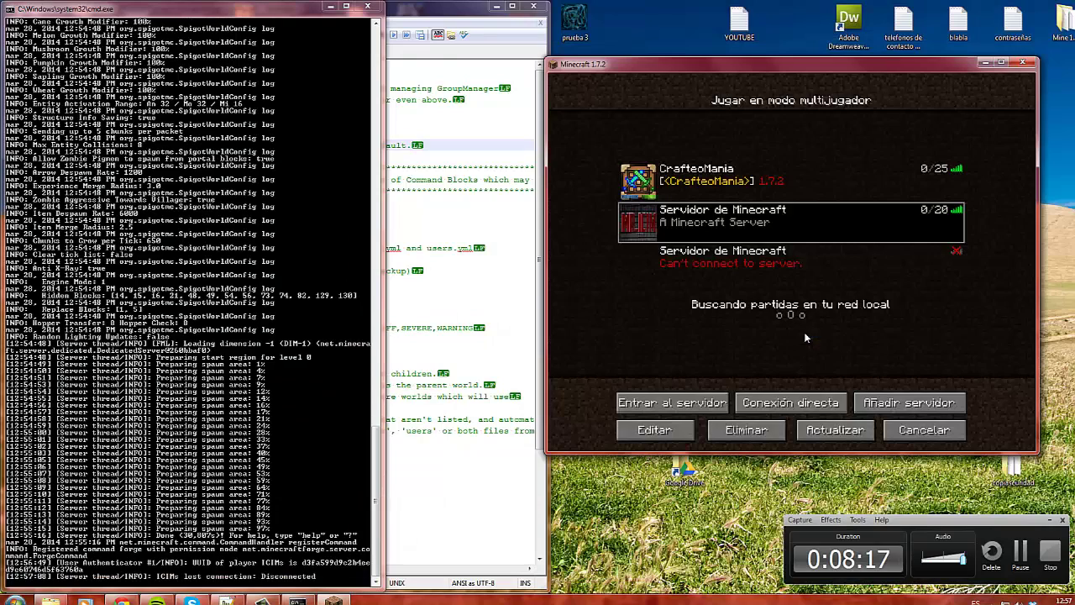
- Close the game, reopen the Minecraft launcher, and start Minecraft with the Forge profile
left_click(907, 431)
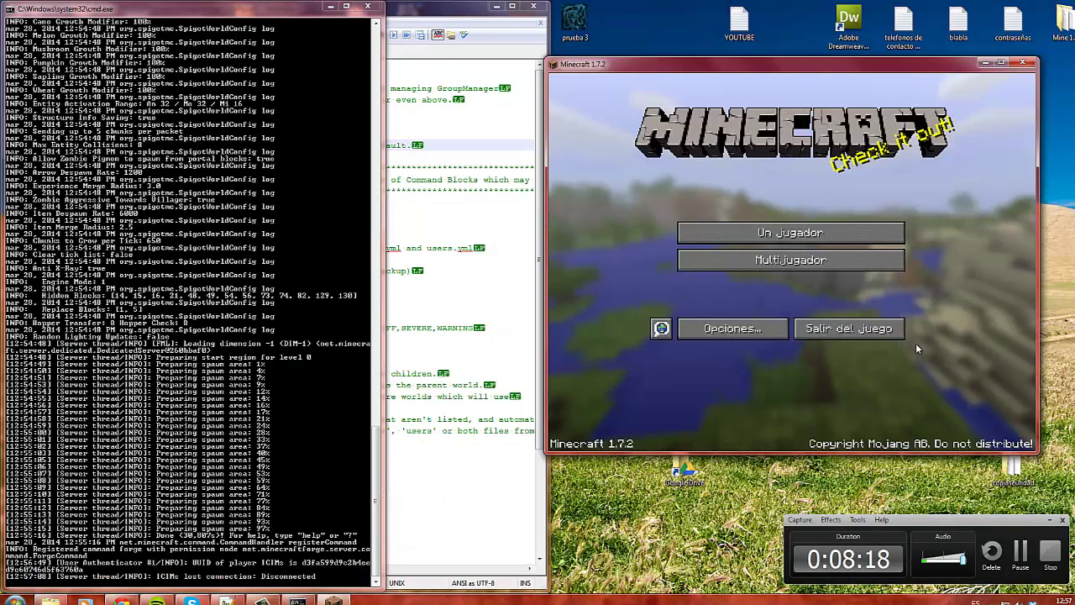
left_click(1020, 64)
double_click(1013, 244)
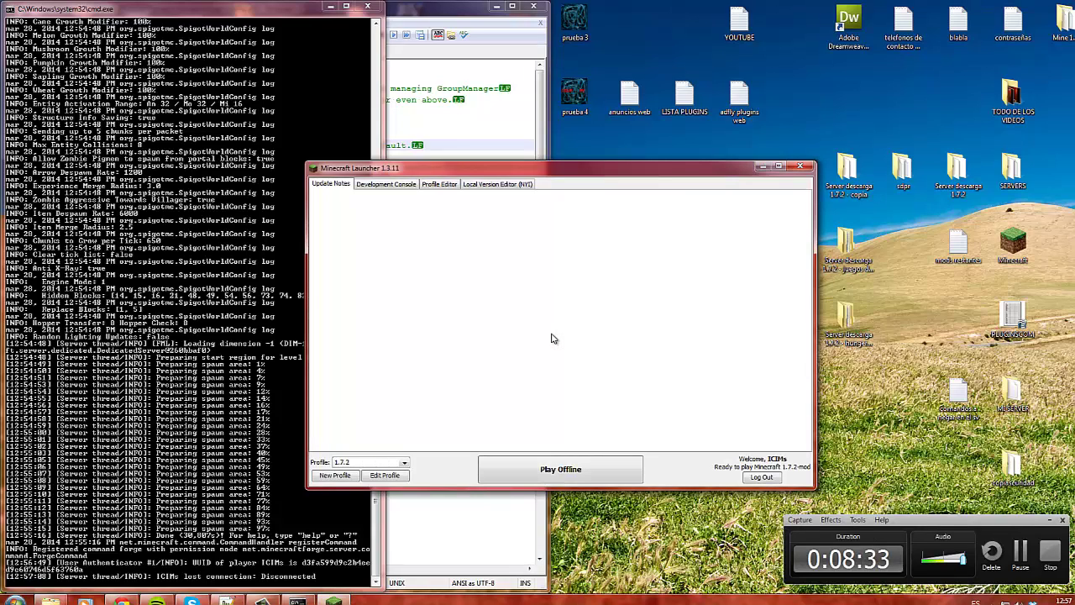
left_click(404, 463)
left_click(348, 491)
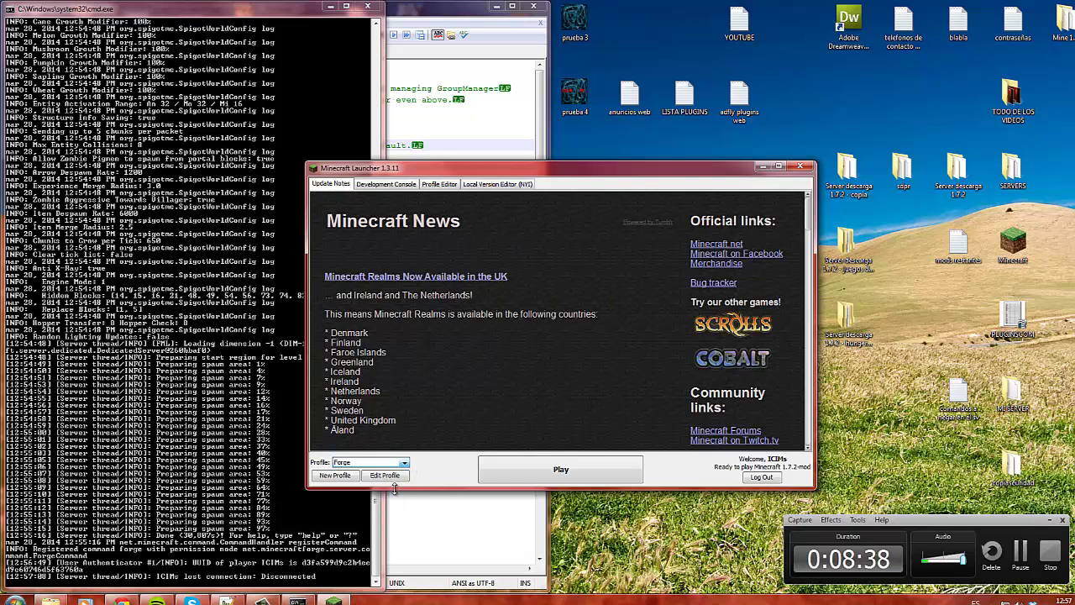
left_click(526, 472)
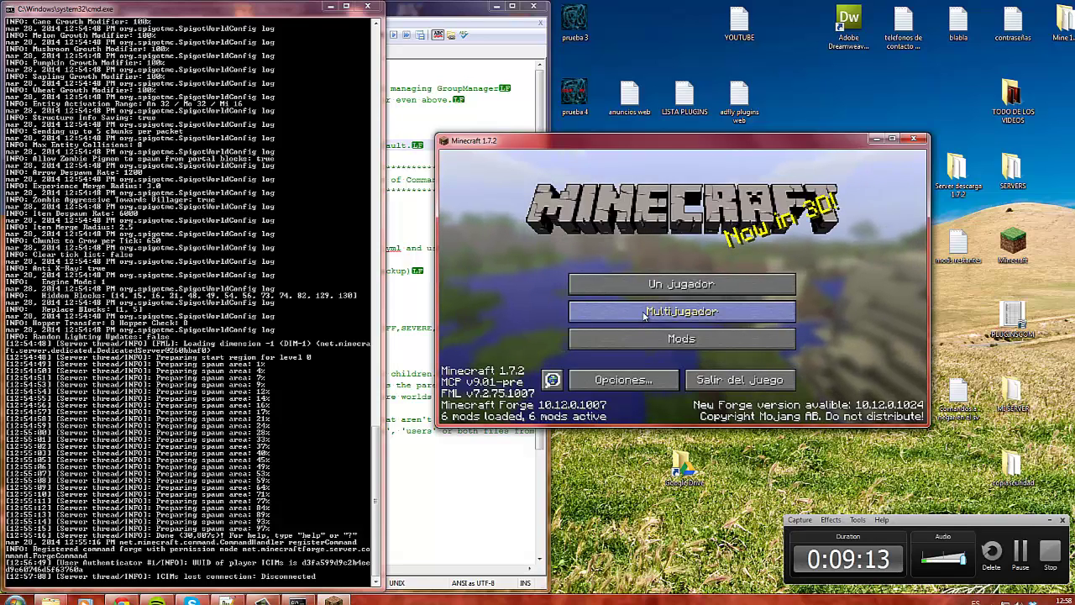
- Join the first Servidor de Minecraft entry from the multiplayer list, retrying once after the connection is lost
left_click(647, 304)
left_click(658, 255)
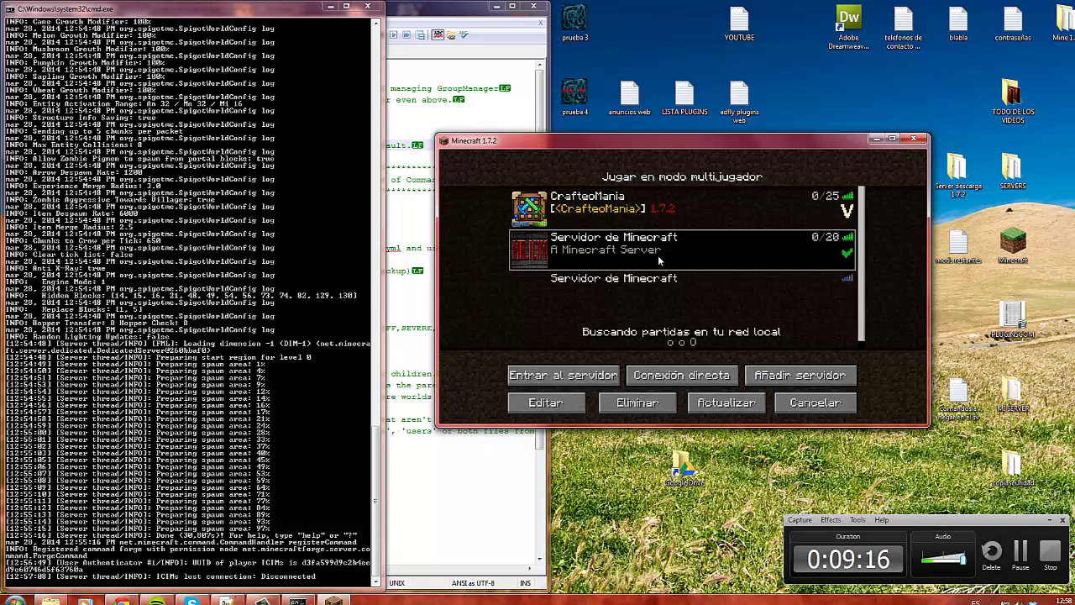
double_click(673, 248)
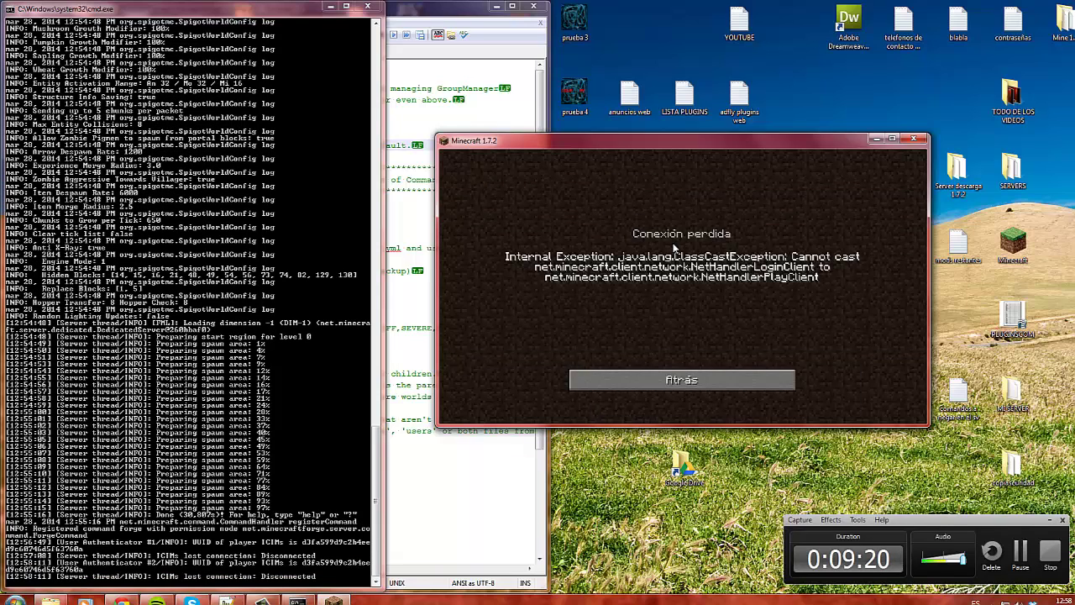
left_click(660, 380)
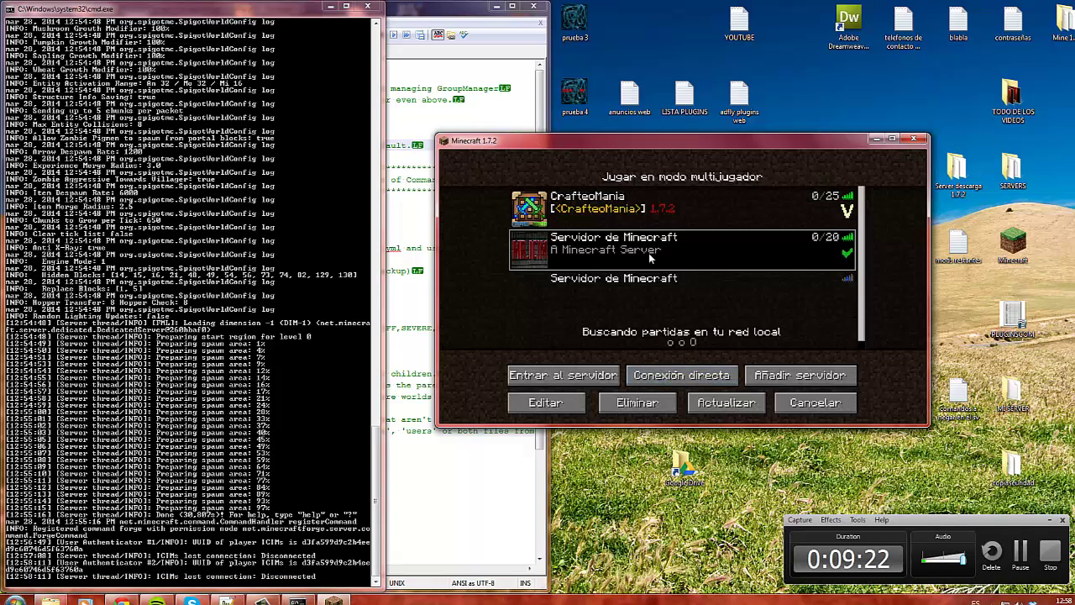
double_click(650, 258)
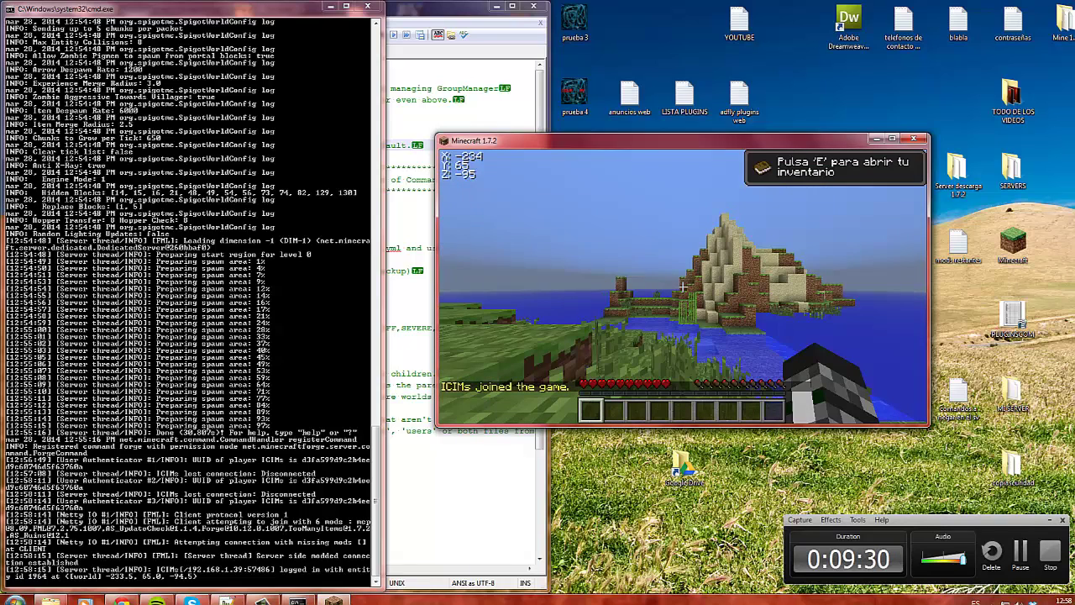
- Open the player inventory, maximize the game window, and close the inventory again
key("e")
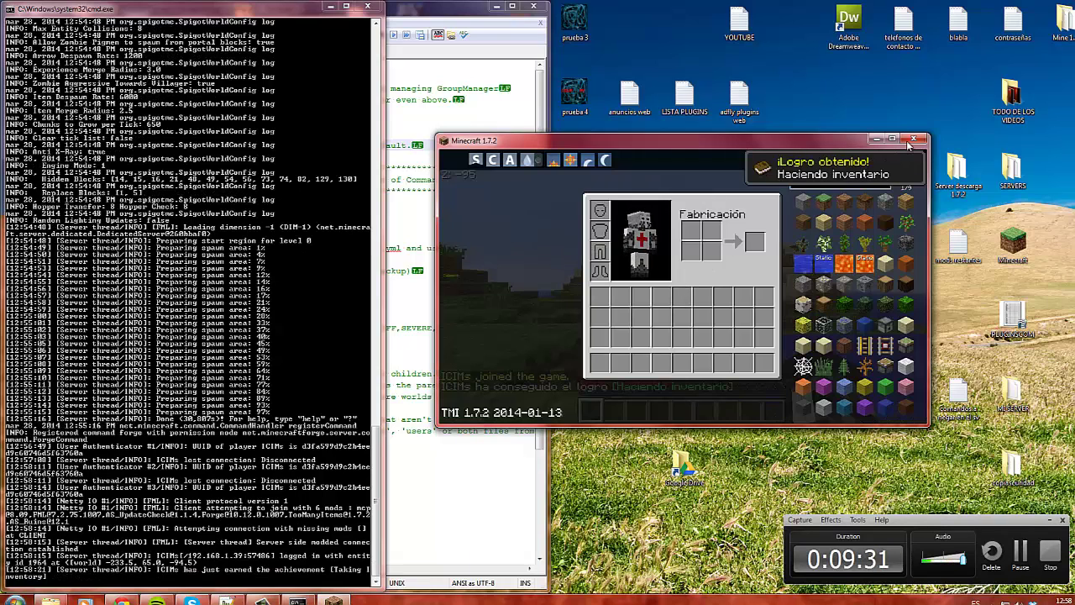
left_click(892, 137)
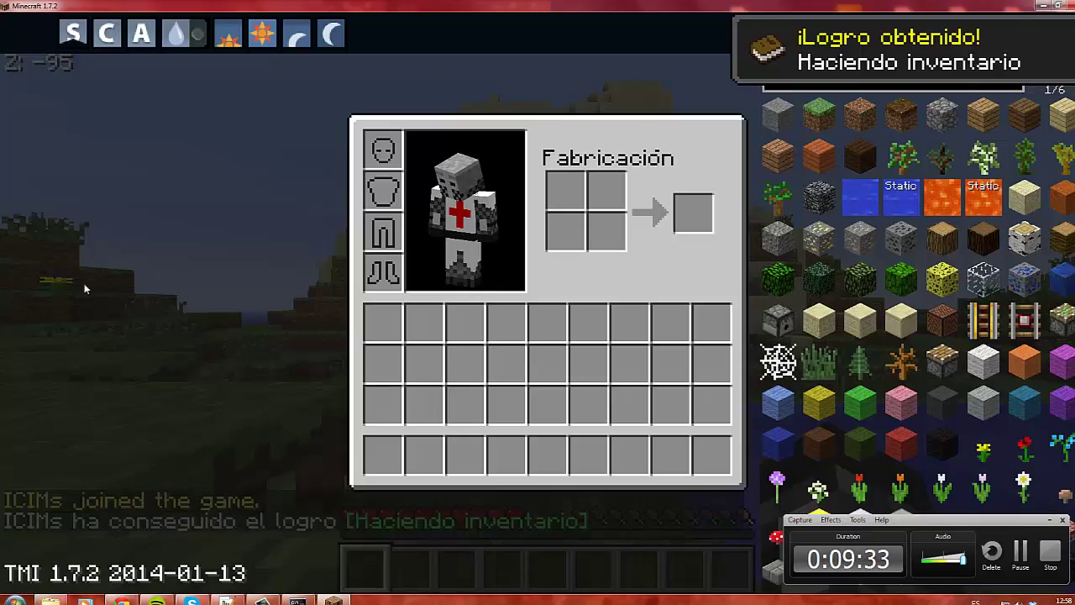
key("e")
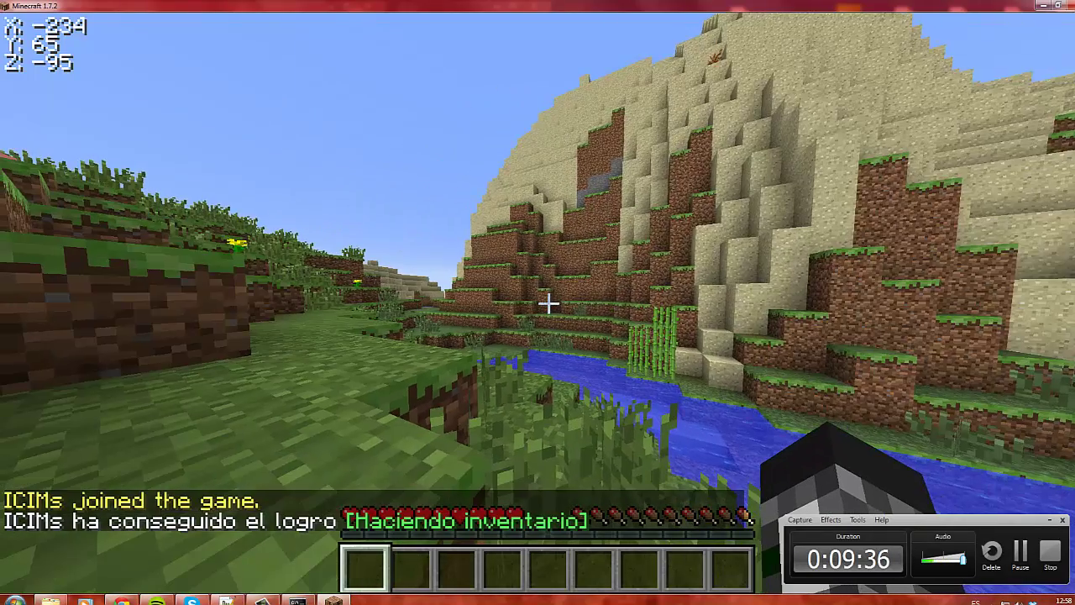
- Explore the server world by walking from the spawn point over the grassy hills to the sandy area
key("w")
key("space")
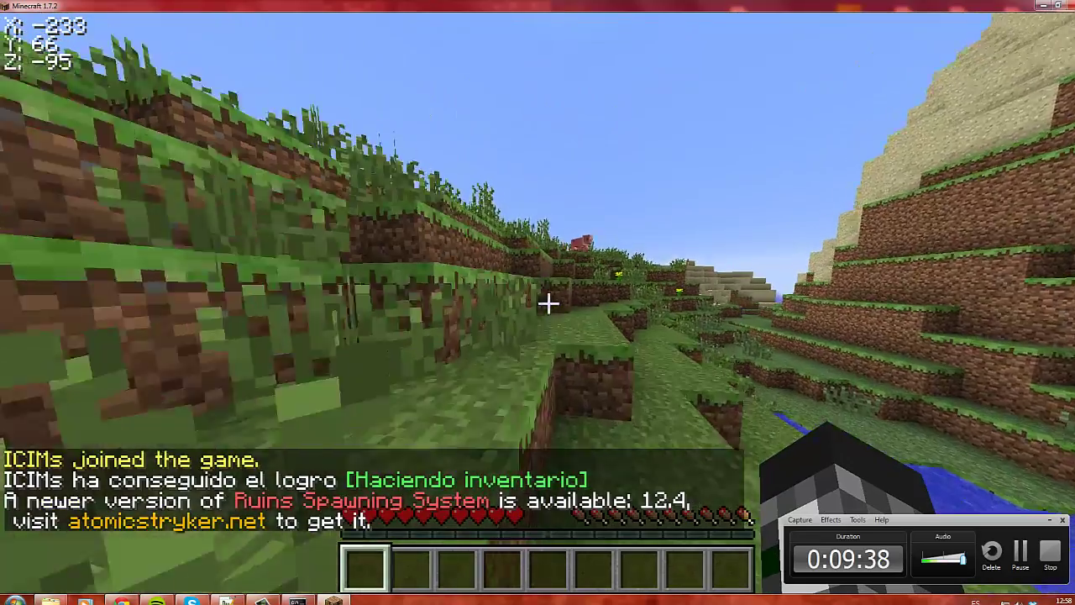
key("w")
key("space")
key("space")
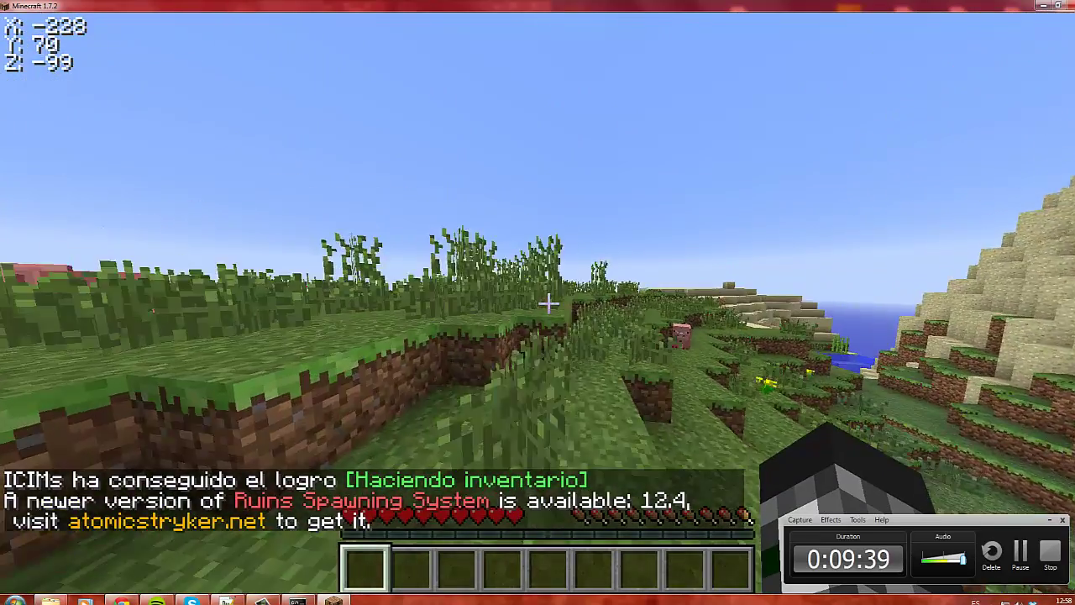
key("w")
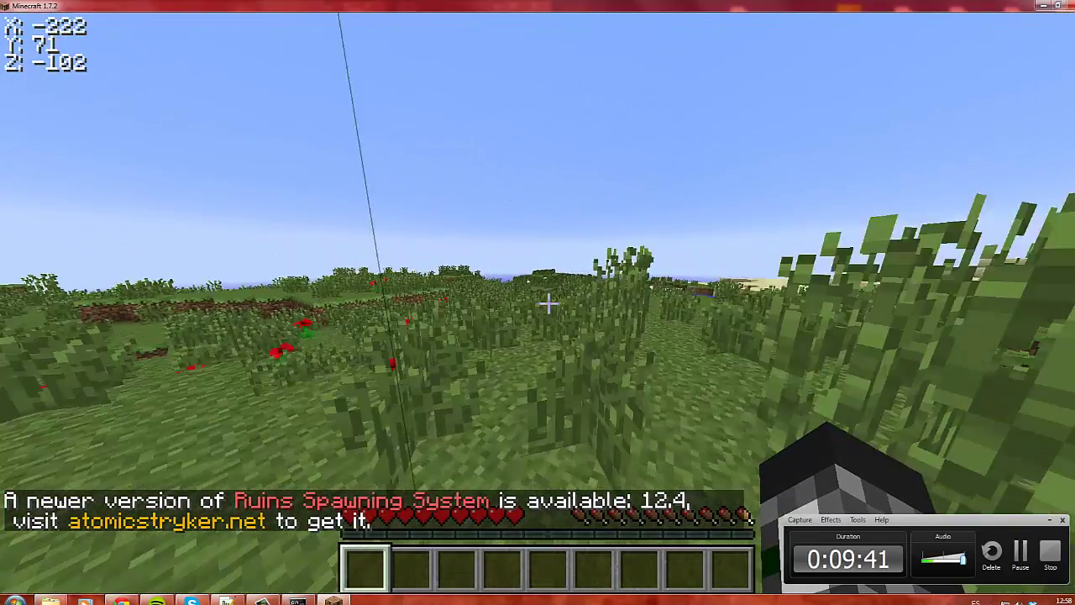
key("Tab")
key("w")
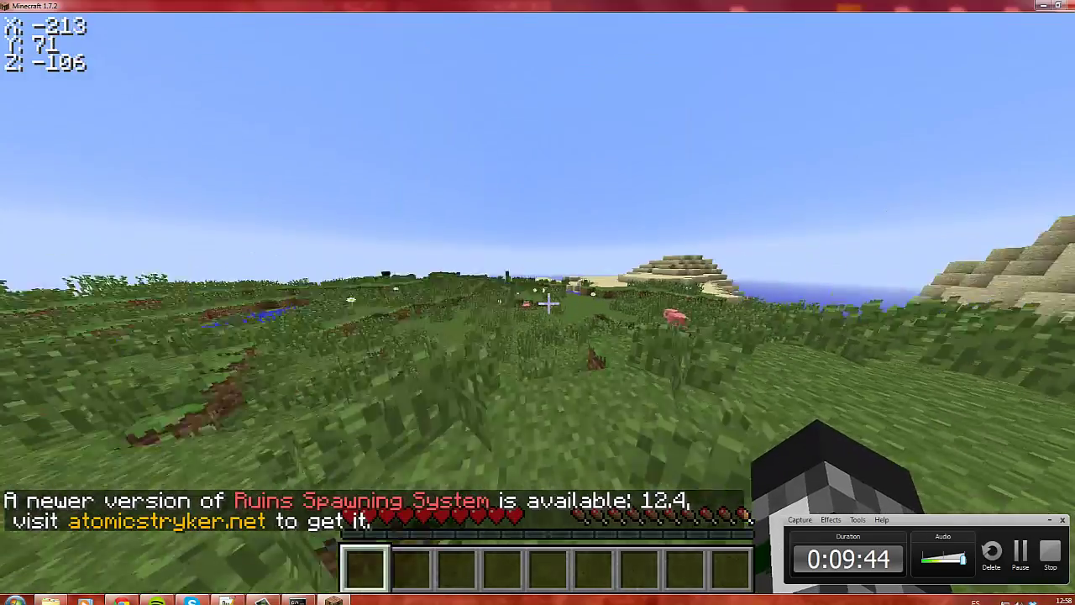
key("w")
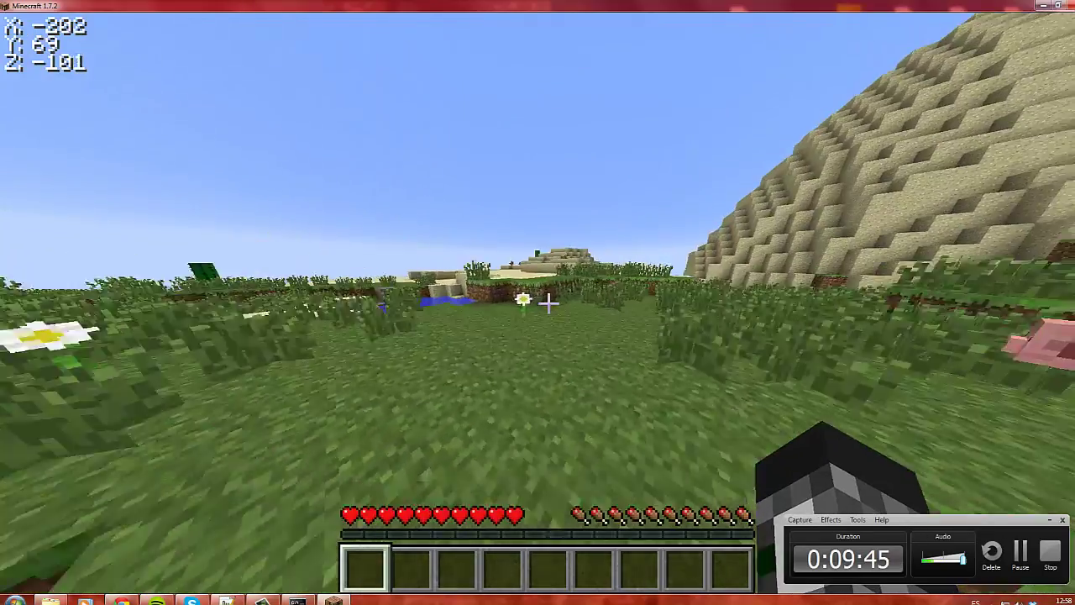
key("Tab")
key("w")
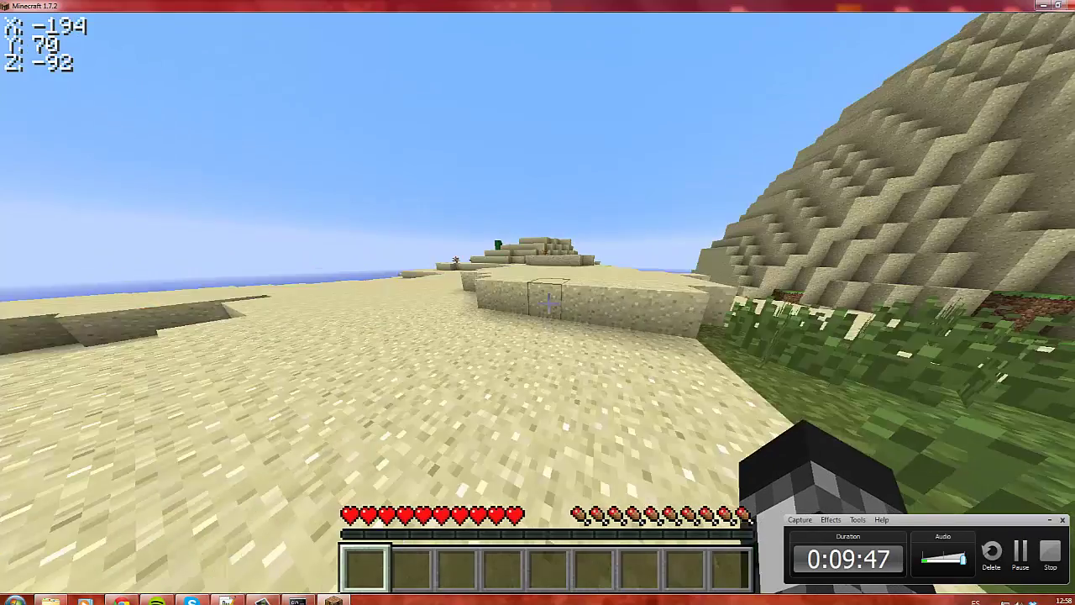
key("w")
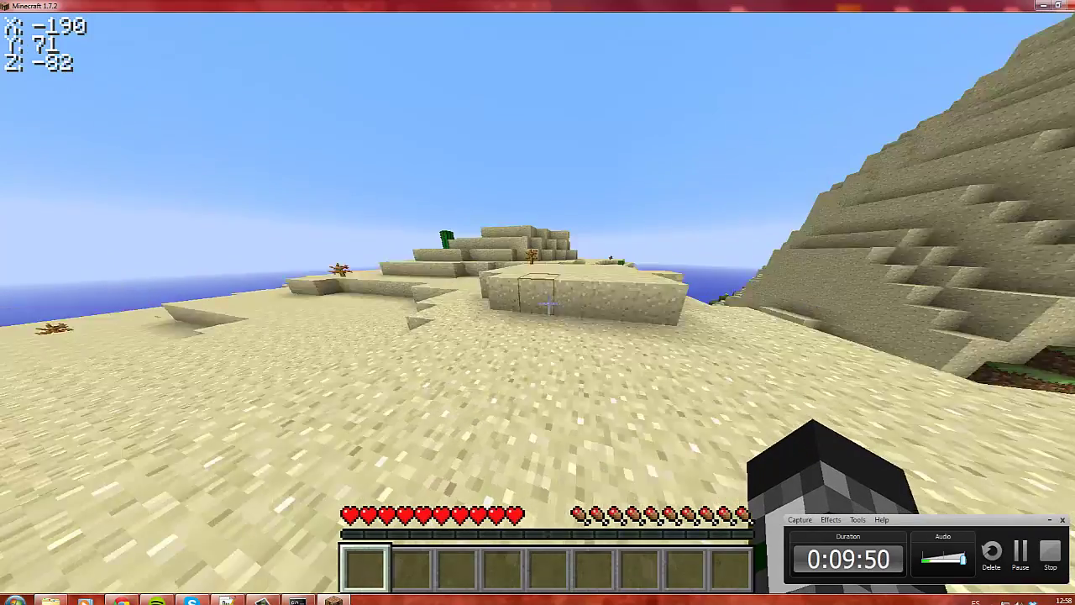
- Run the /help command in the chat to list the server's available commands
type("t/help")
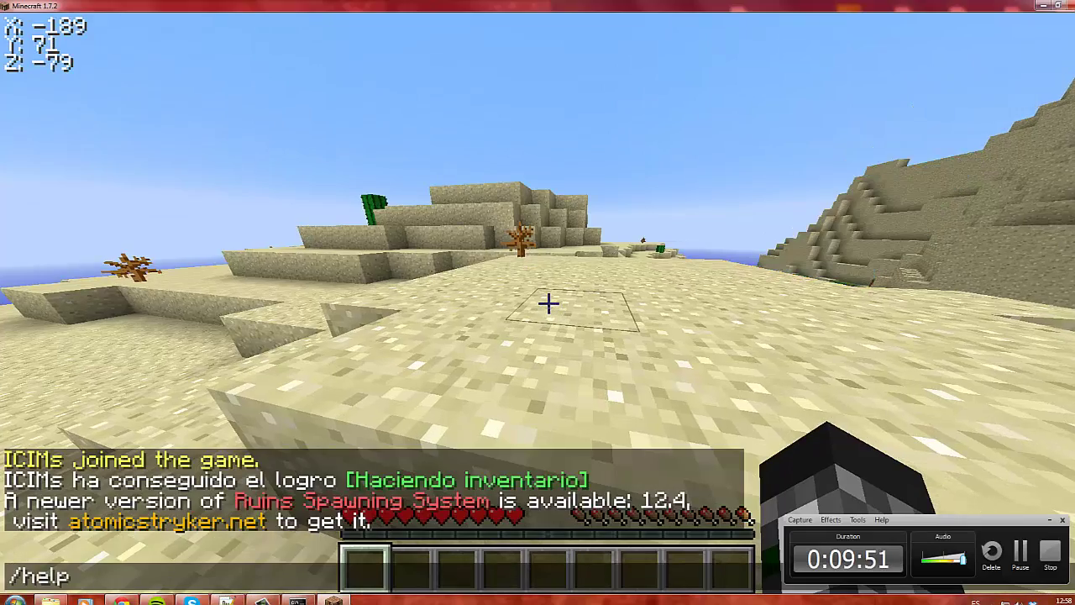
key("Return")
key("w")
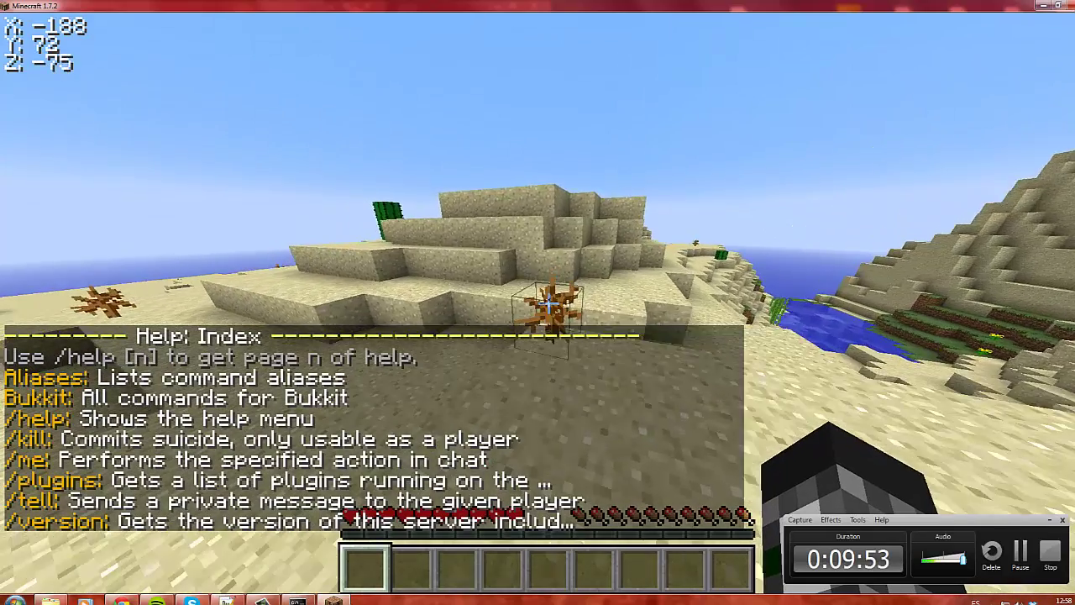
- Send the text aa as an action message in the chat with the /me command
type("t7")
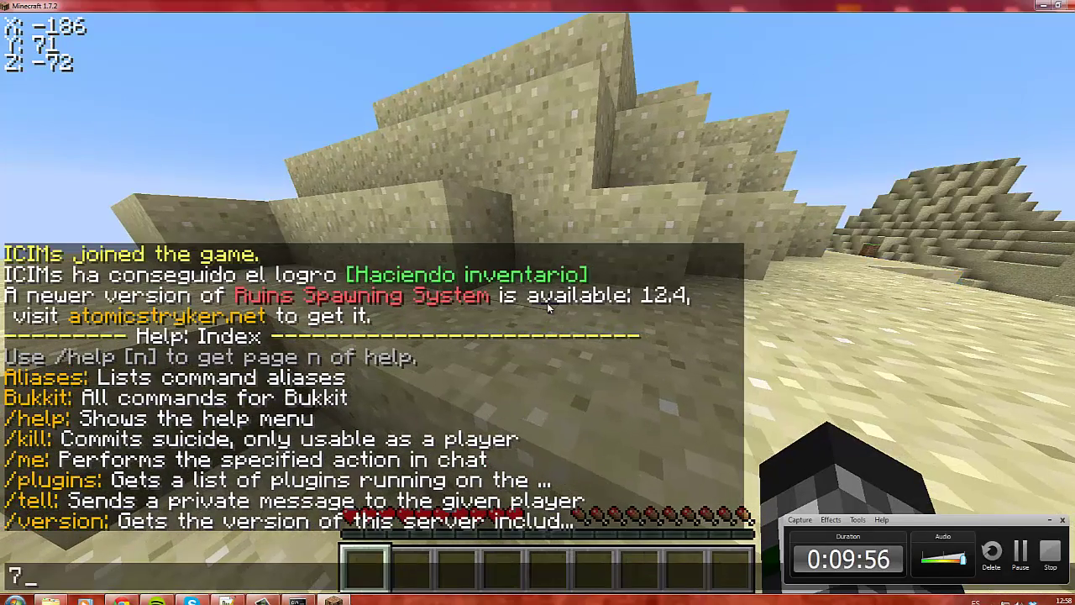
type("me ")
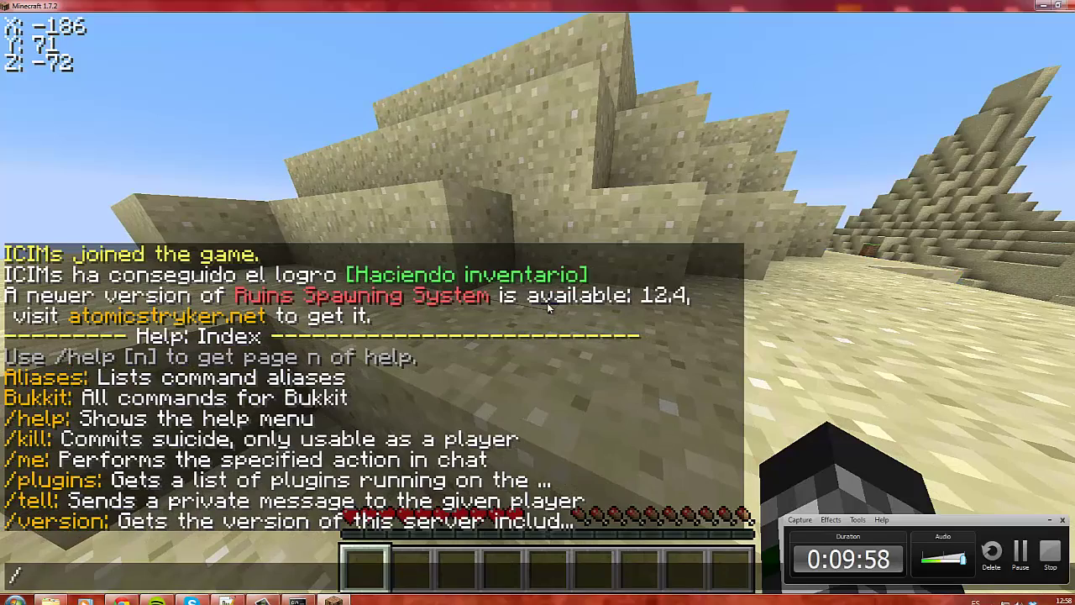
type("aa")
key("Return")
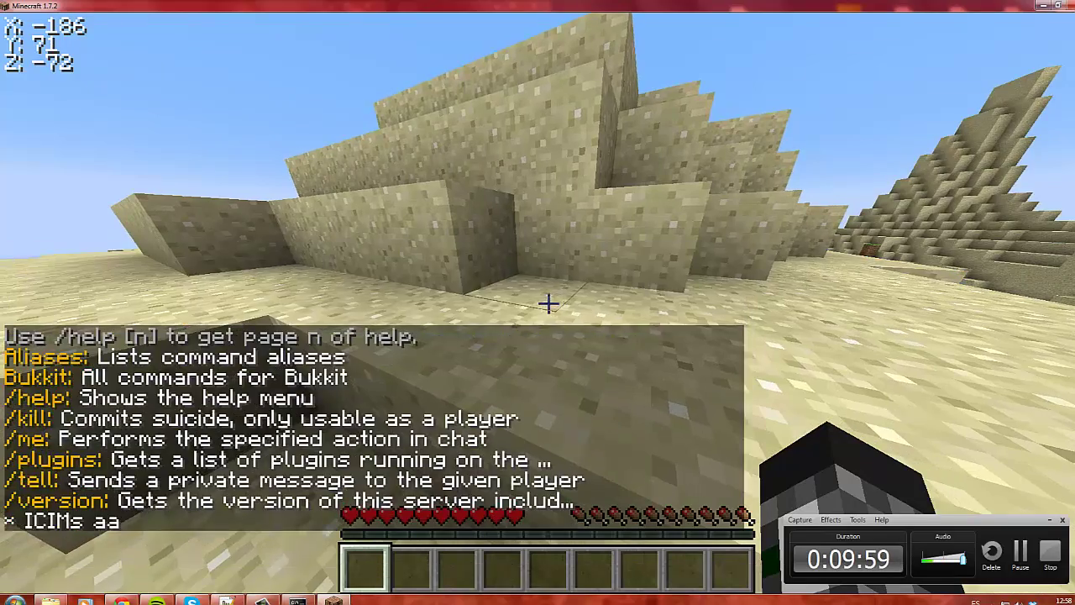
- Climb the sand mound and look around at the surrounding terrain
key("w")
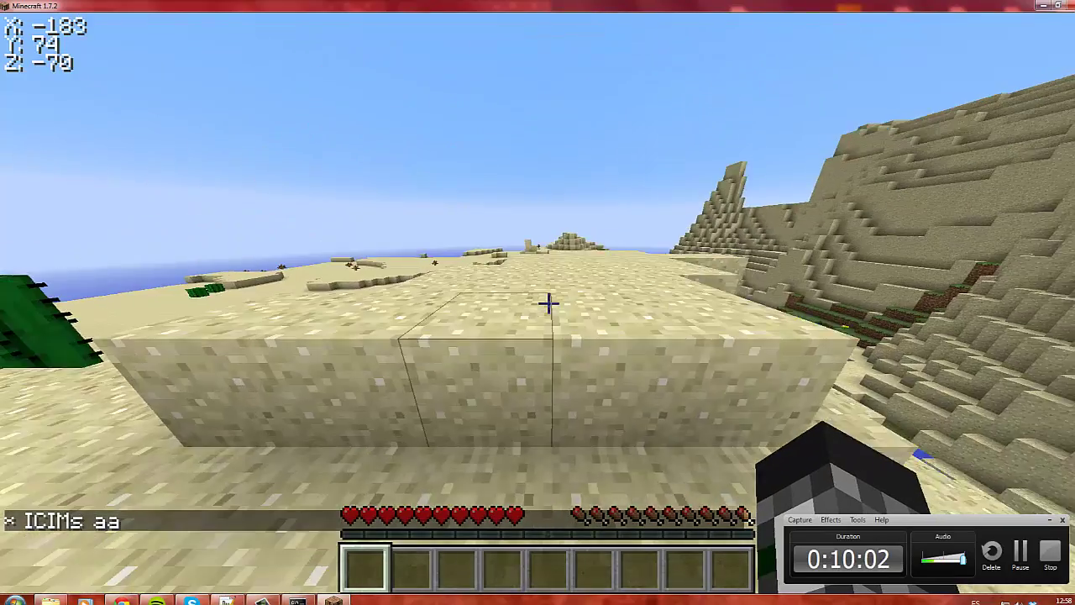
key("Tab")
key("w")
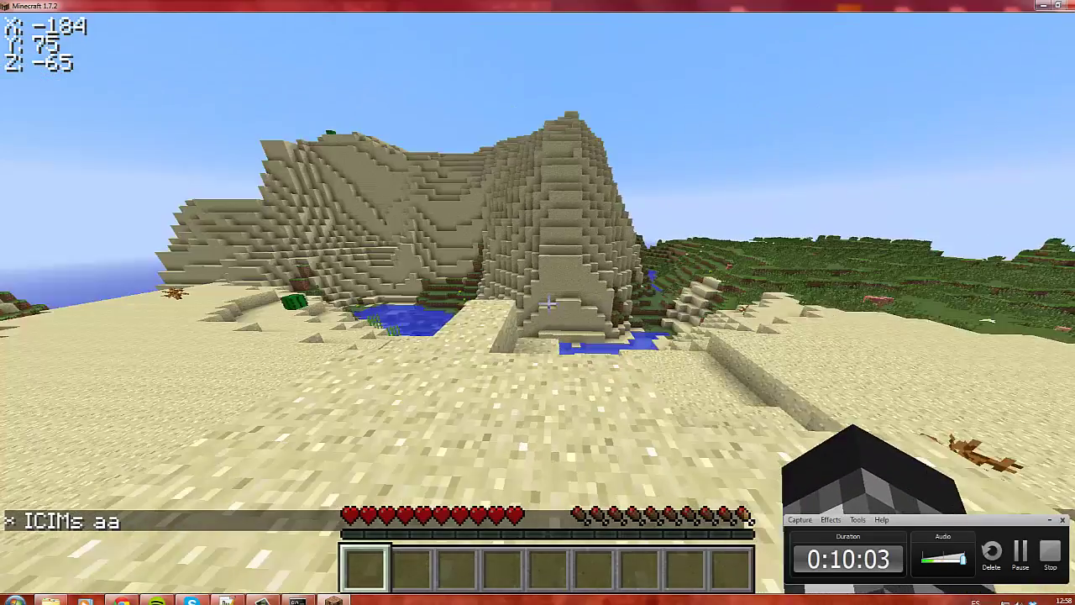
- Walk across the flat sand alongside the large sand hill toward the small stepped sand mound
key("w")
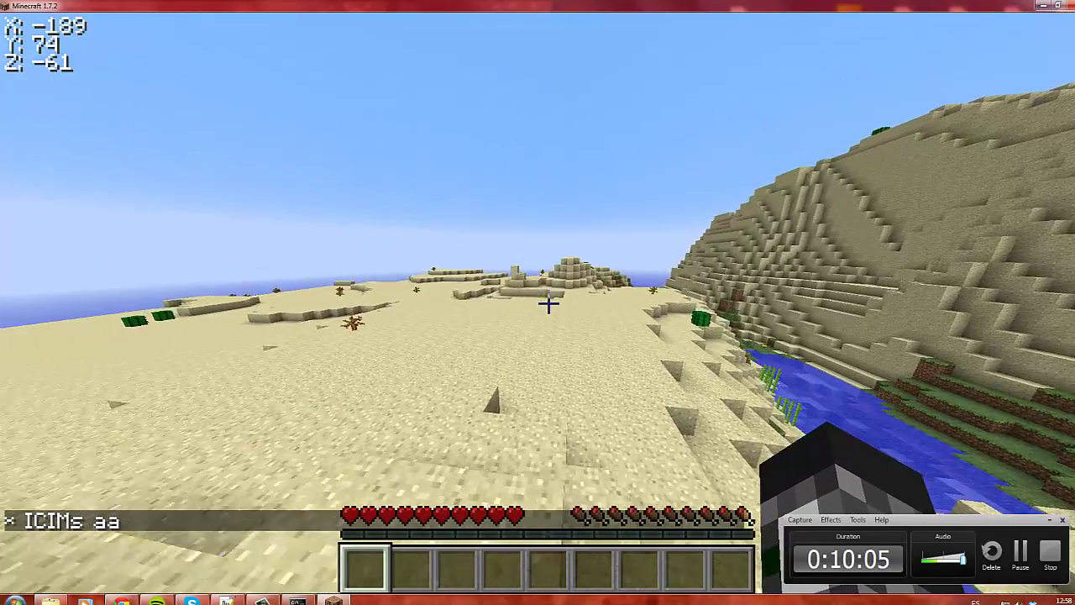
key("w")
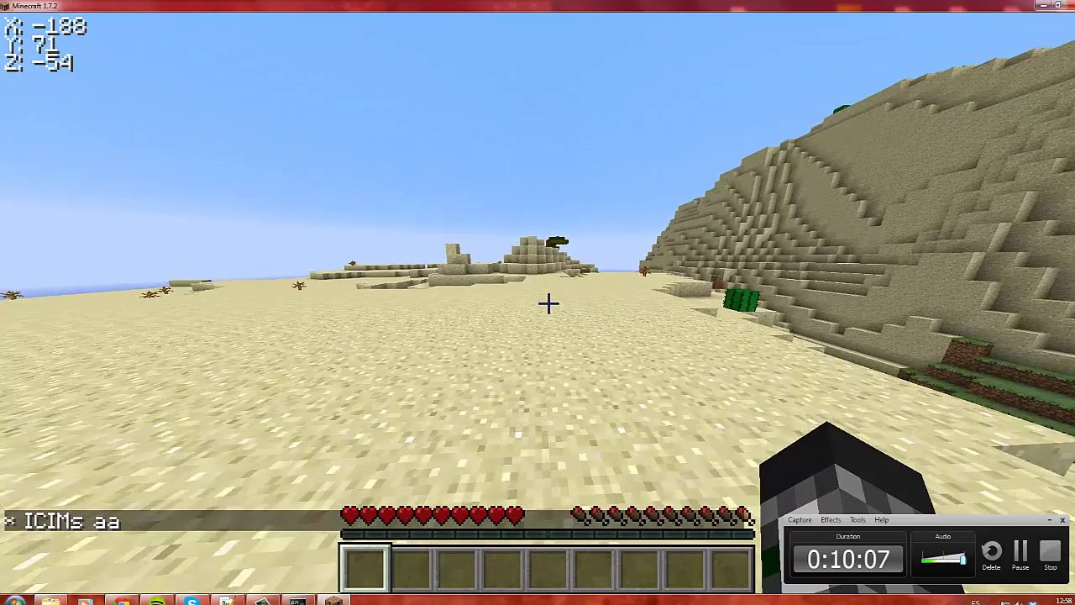
key("w")
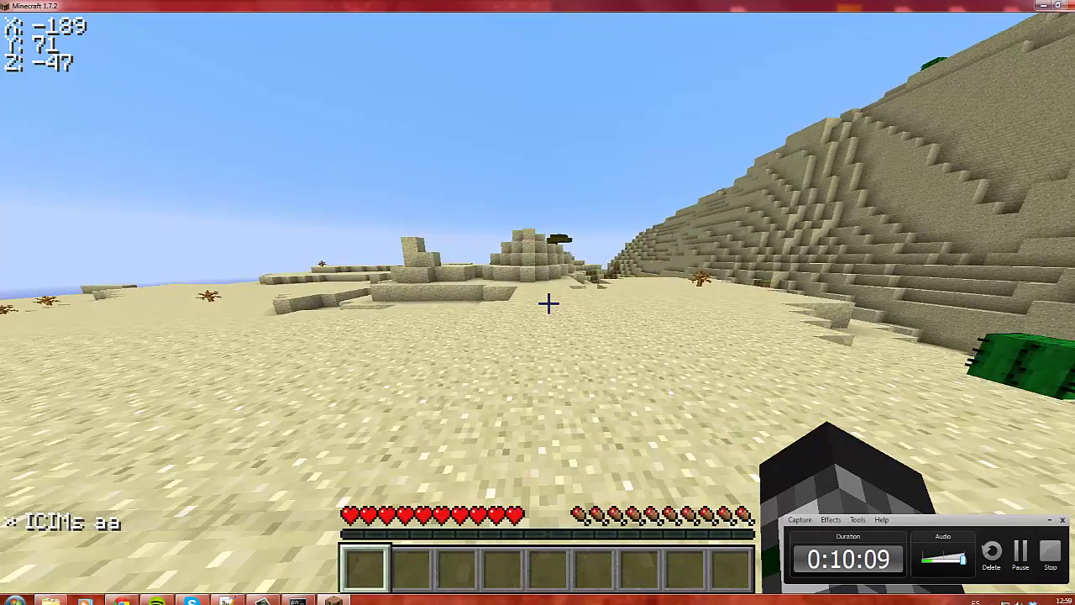
key("Tab")
key("w")
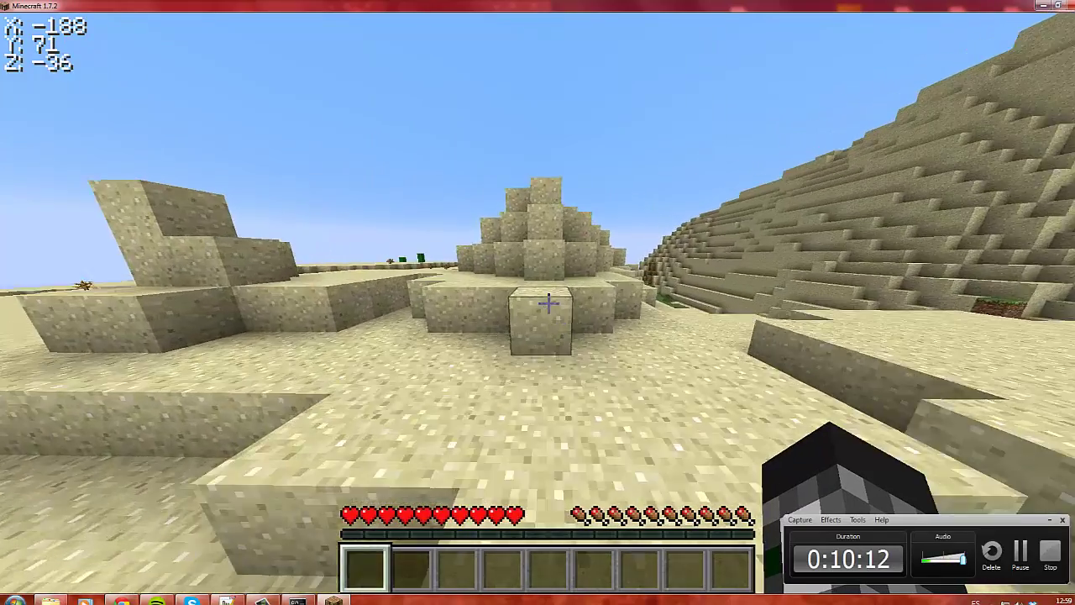
- Climb the stepped sand mound onto its ridge and briefly check the inventory
key("space")
key("w")
key("space")
key("space")
key("space")
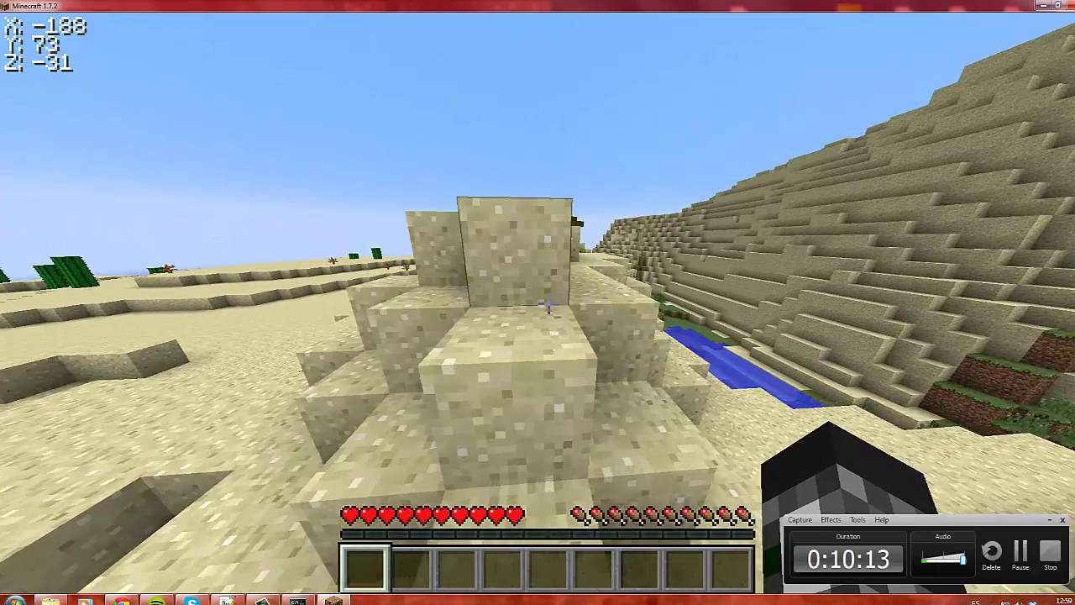
key("w")
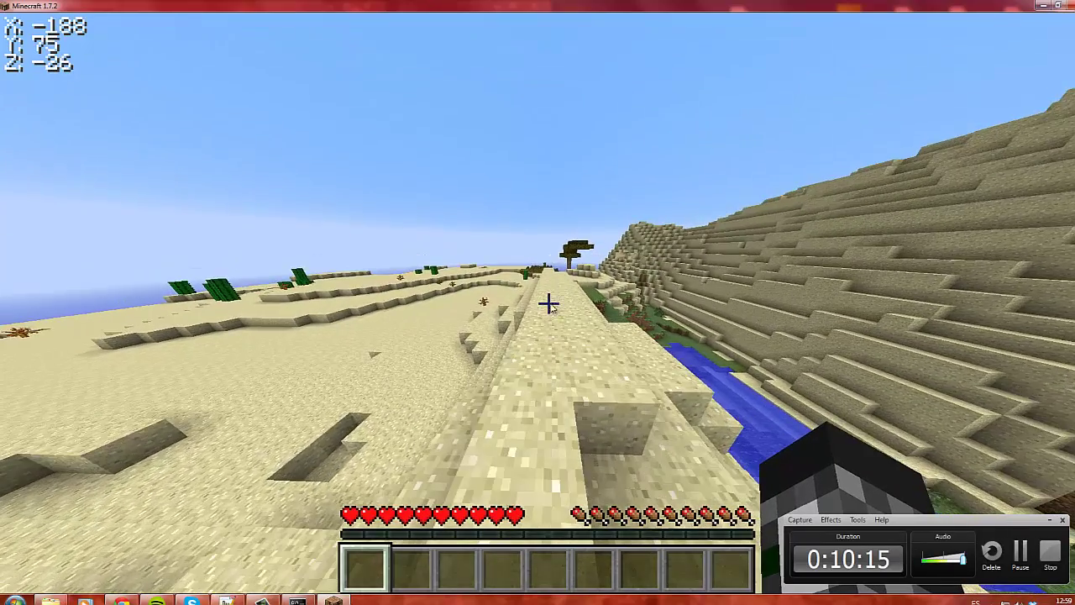
key("e")
key("e")
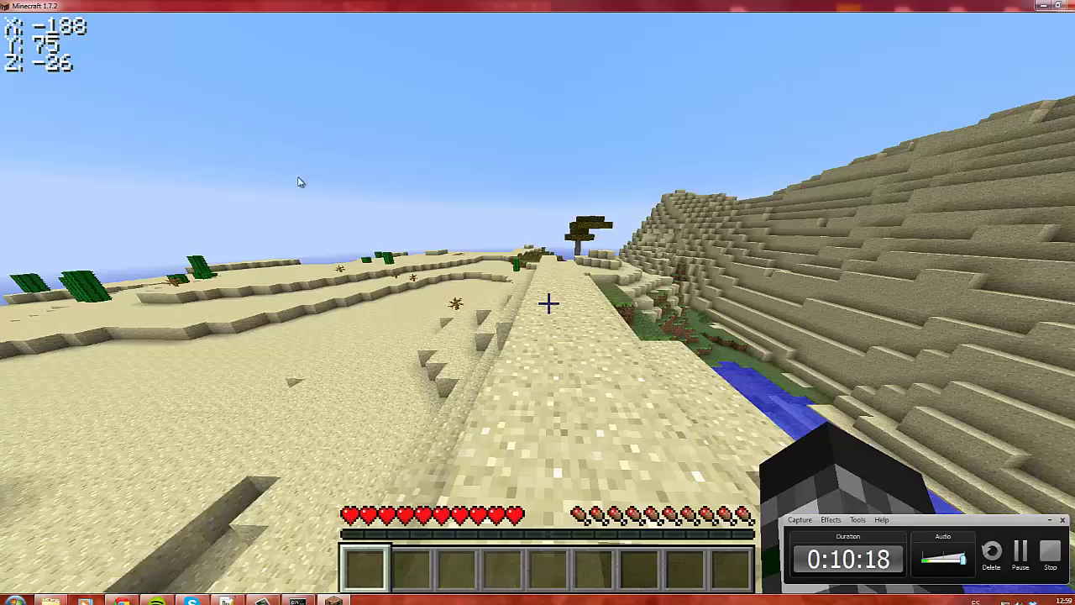
- Disconnect from the server and quit the game
key("Escape")
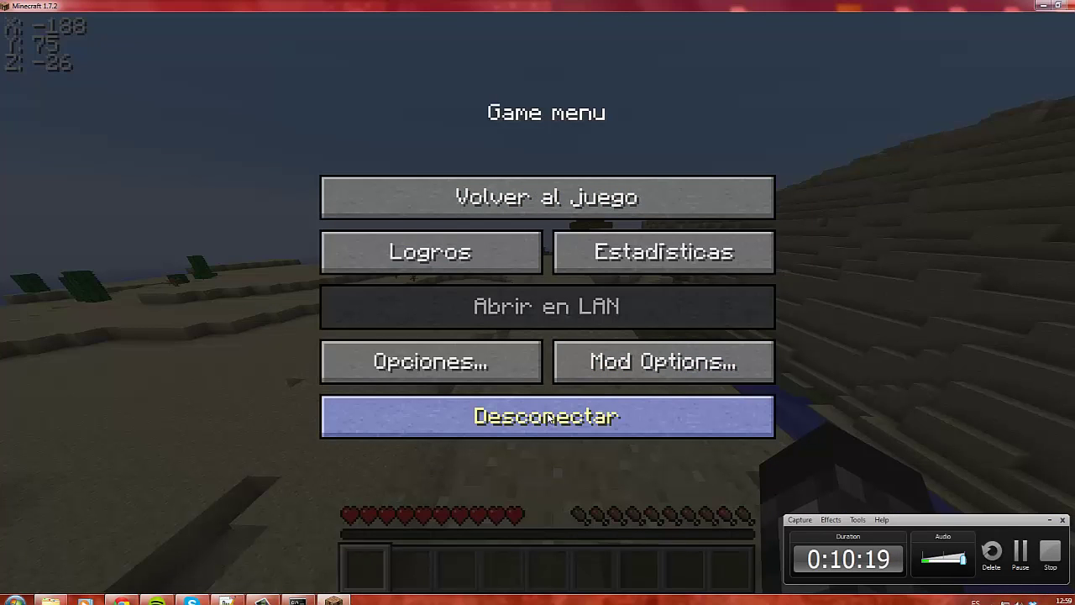
left_click(546, 416)
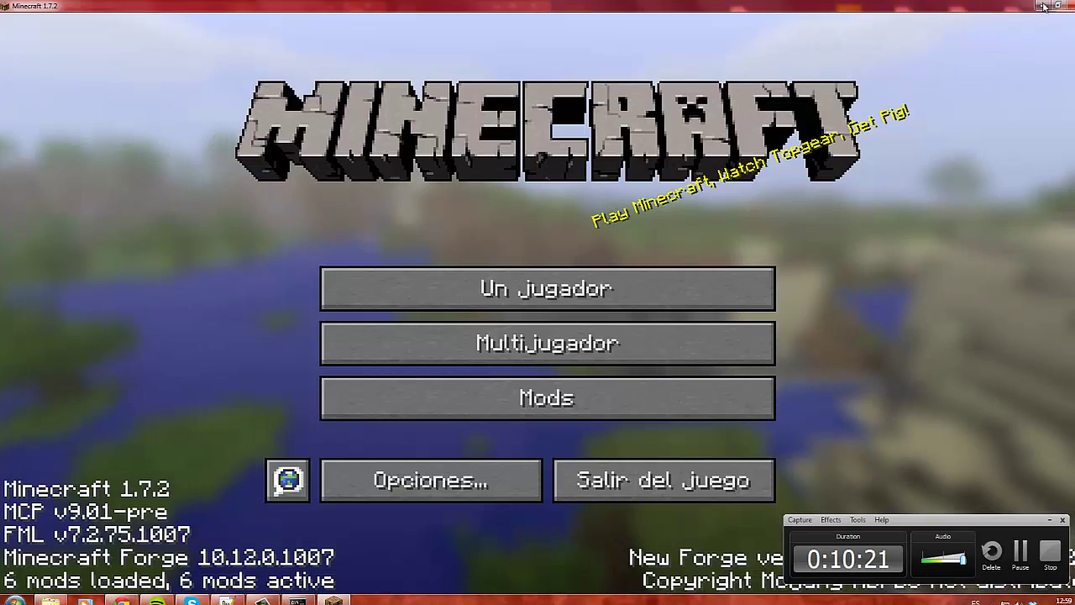
left_click(664, 480)
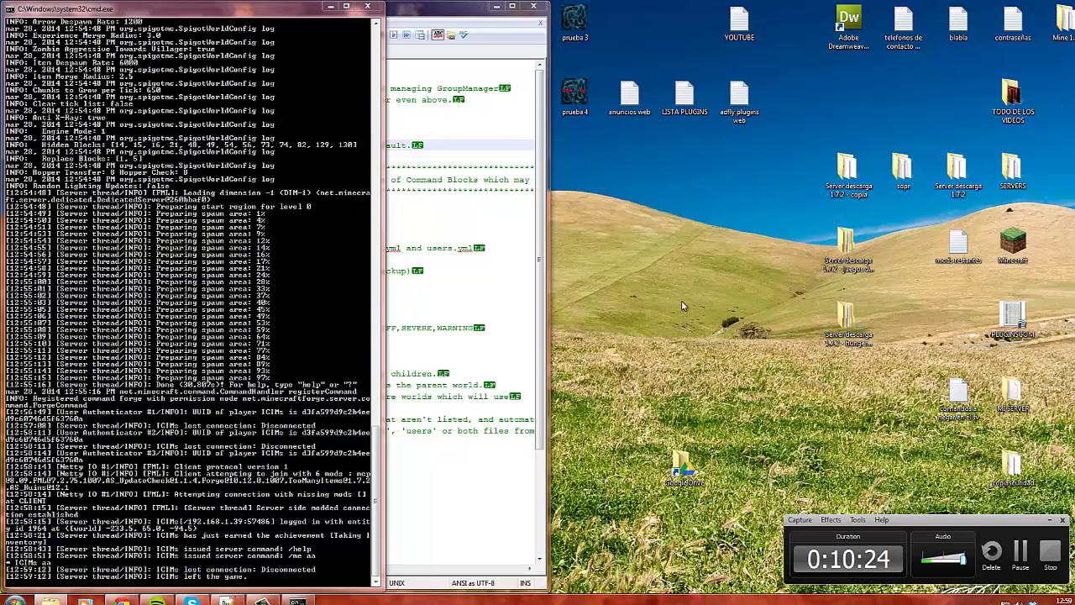
- Shut down the server with the stop command and close its console window
left_click(315, 523)
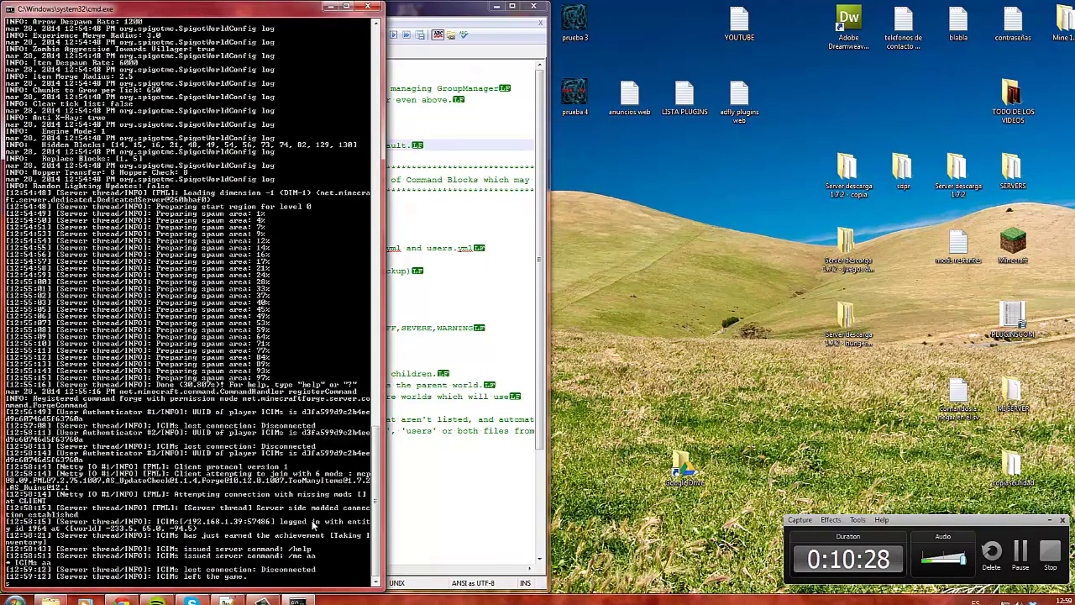
type("stop")
key("Return")
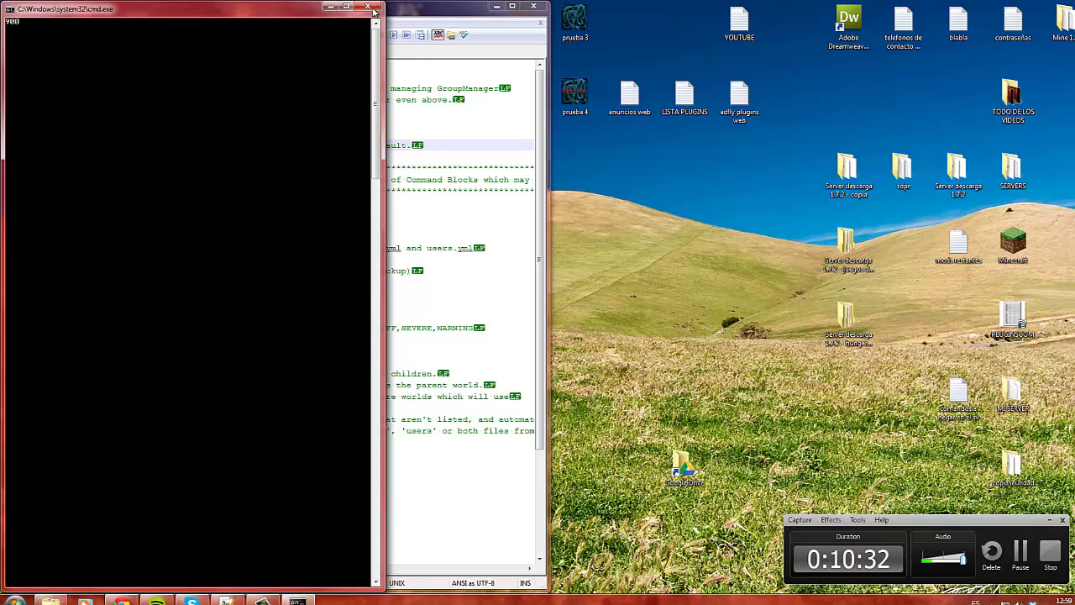
left_click(372, 8)
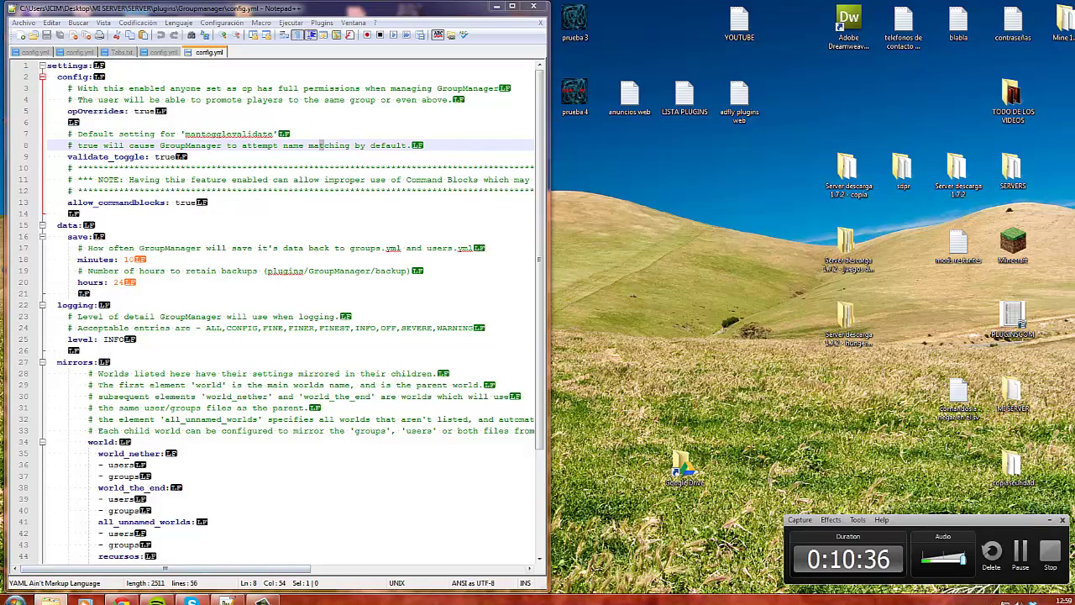
- Open config.yml from the PluginMetrics folder inside the plugins folder of servermods and examine its settings
left_click(50, 599)
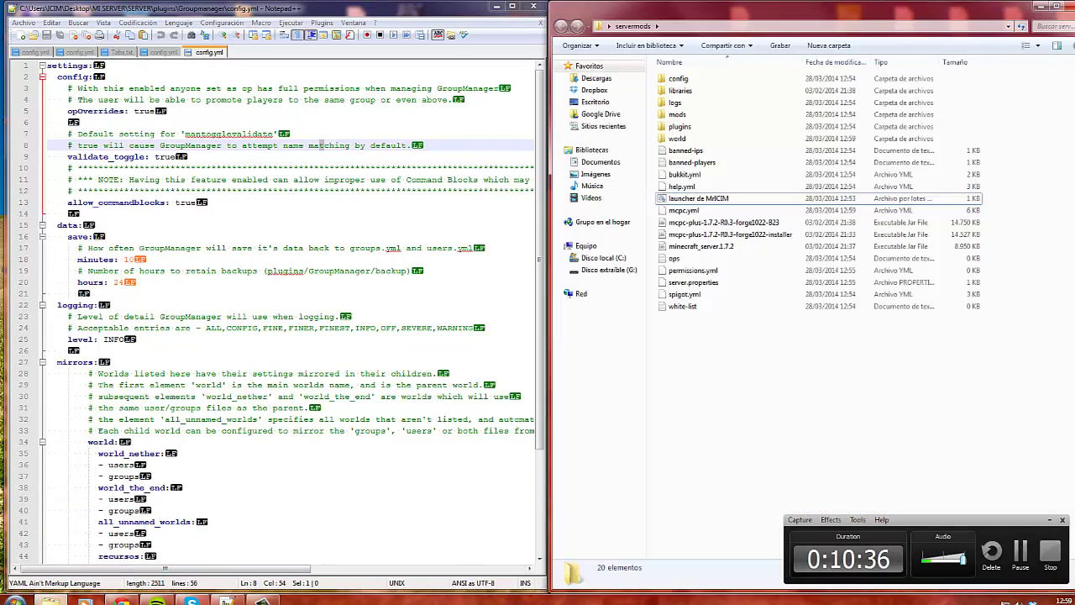
left_click(691, 117)
double_click(685, 126)
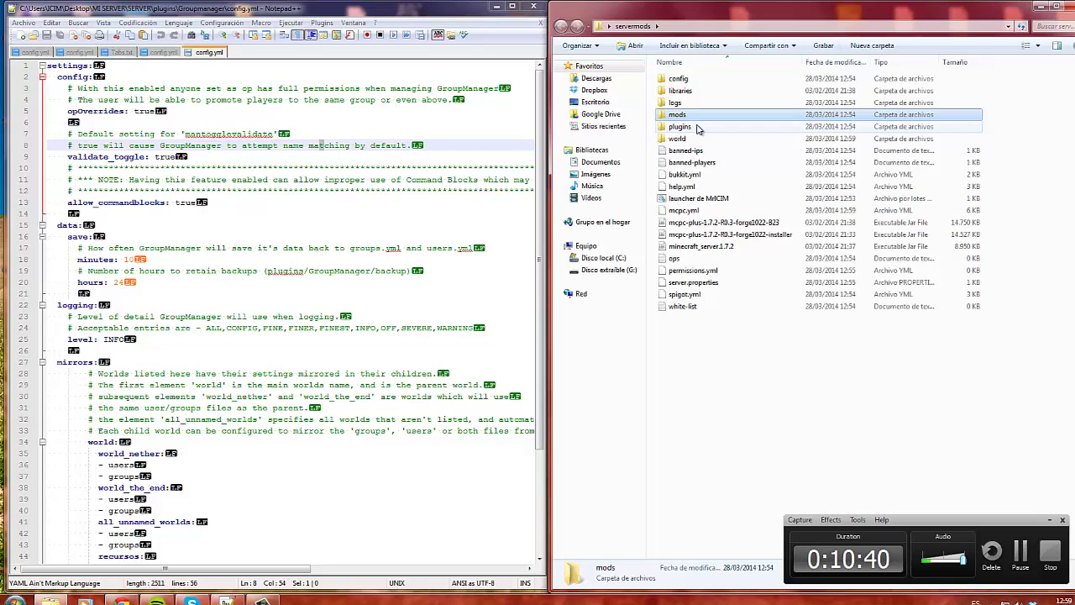
double_click(690, 79)
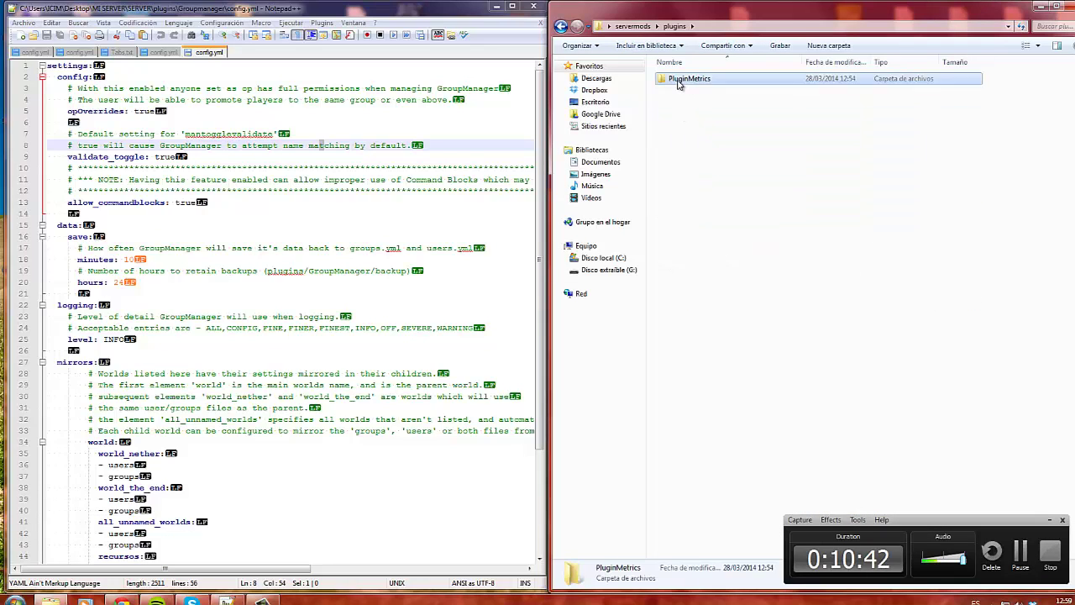
left_click(561, 28)
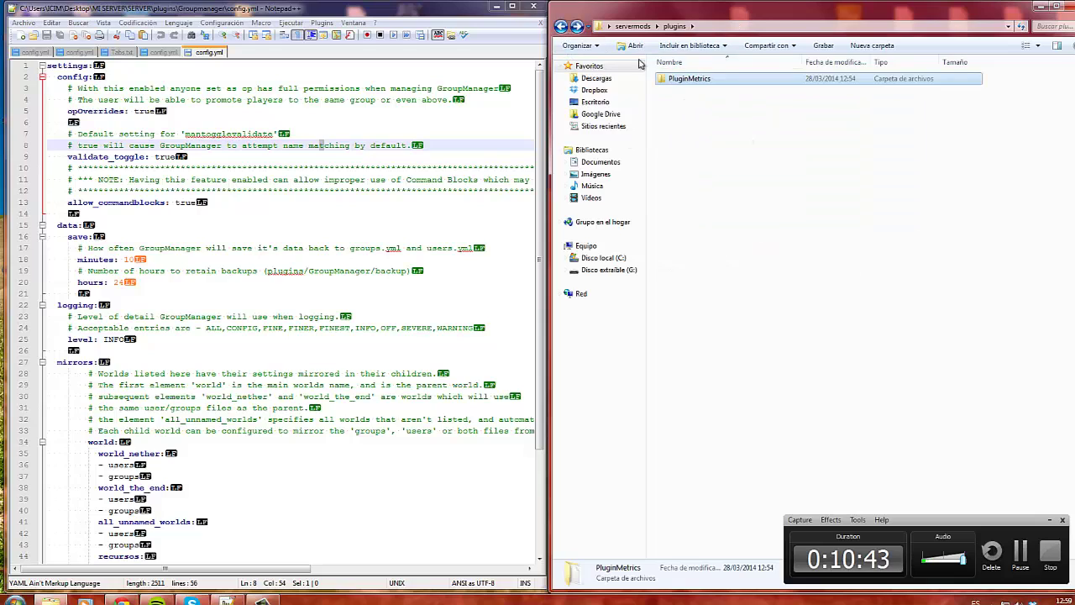
double_click(685, 79)
left_click_drag(361, 159, 27, 152)
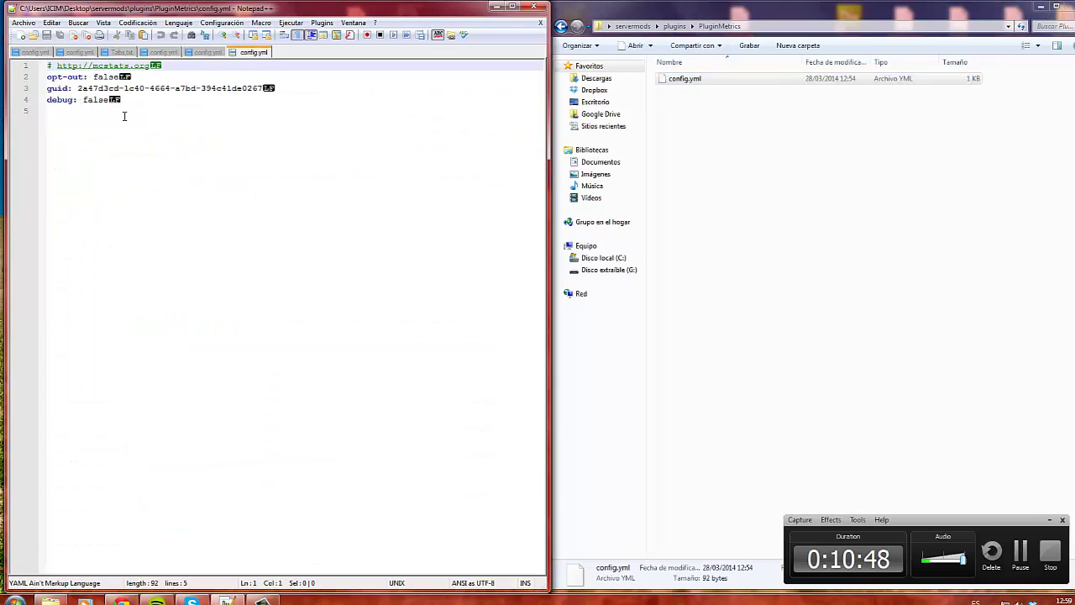
- Close the PluginMetrics config.yml file and return to the servermods folder
right_click(239, 55)
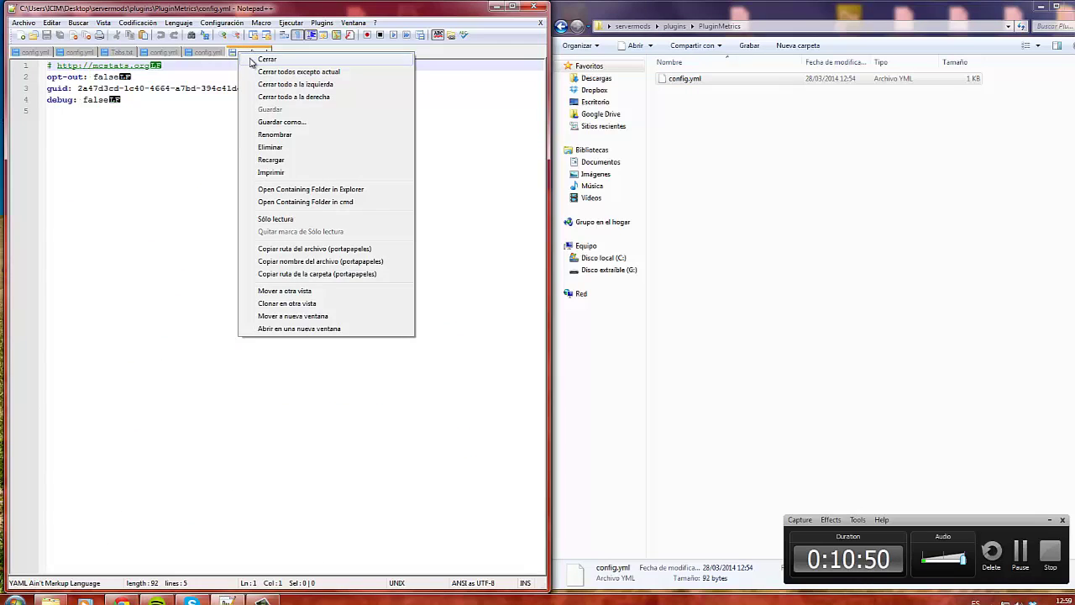
left_click(252, 63)
left_click(630, 90)
left_click(561, 26)
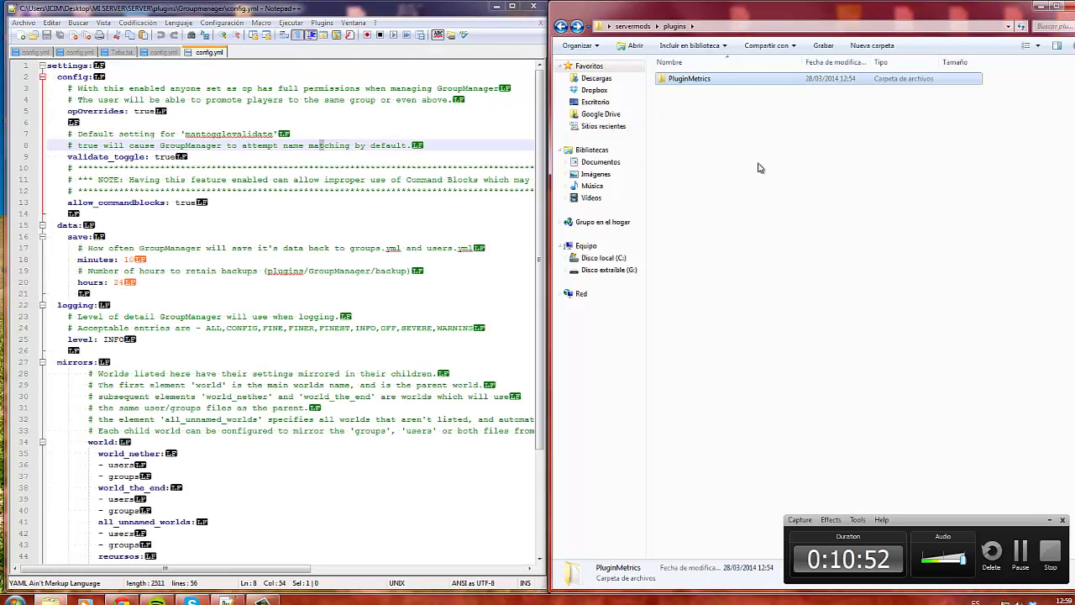
left_click(562, 26)
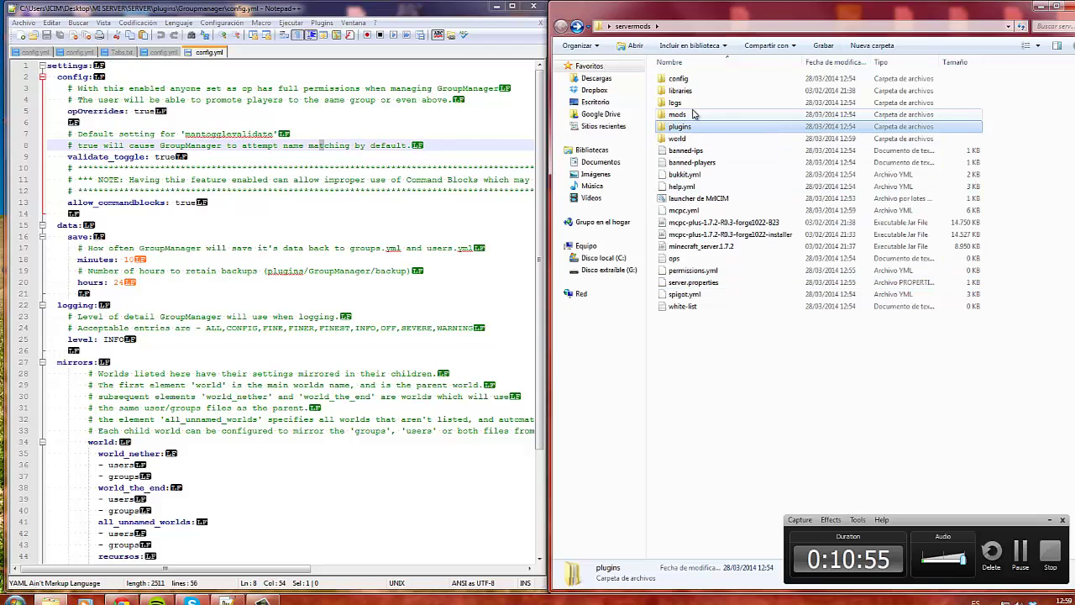
- Open the servermods plugins folder and, in a separate window, the plugins folder under Server descarga 1.7.2\SERVER
left_click_drag(807, 8, 368, 7)
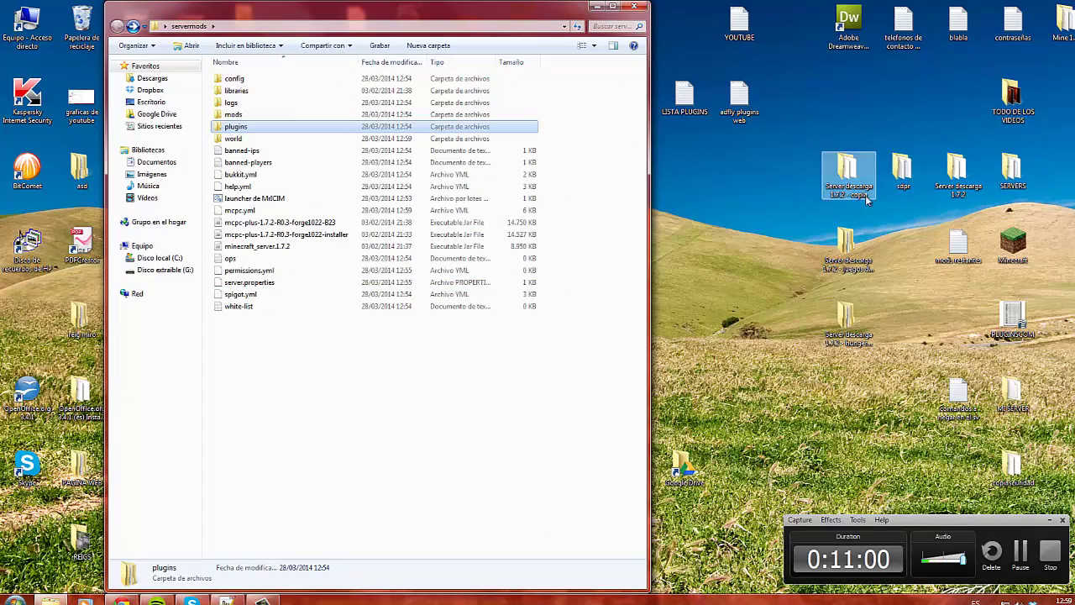
double_click(252, 127)
double_click(957, 172)
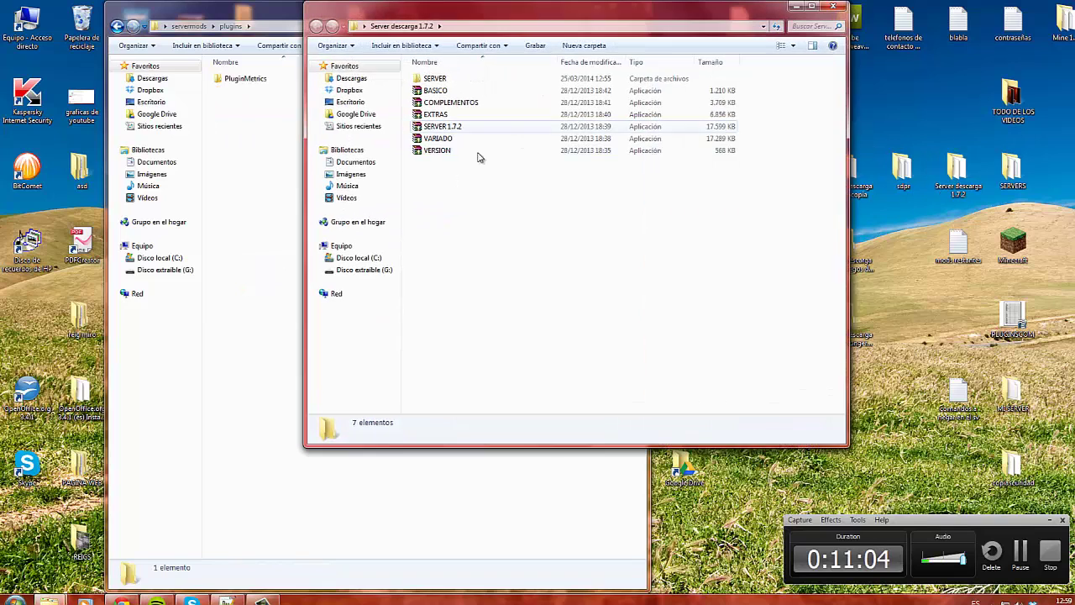
double_click(443, 80)
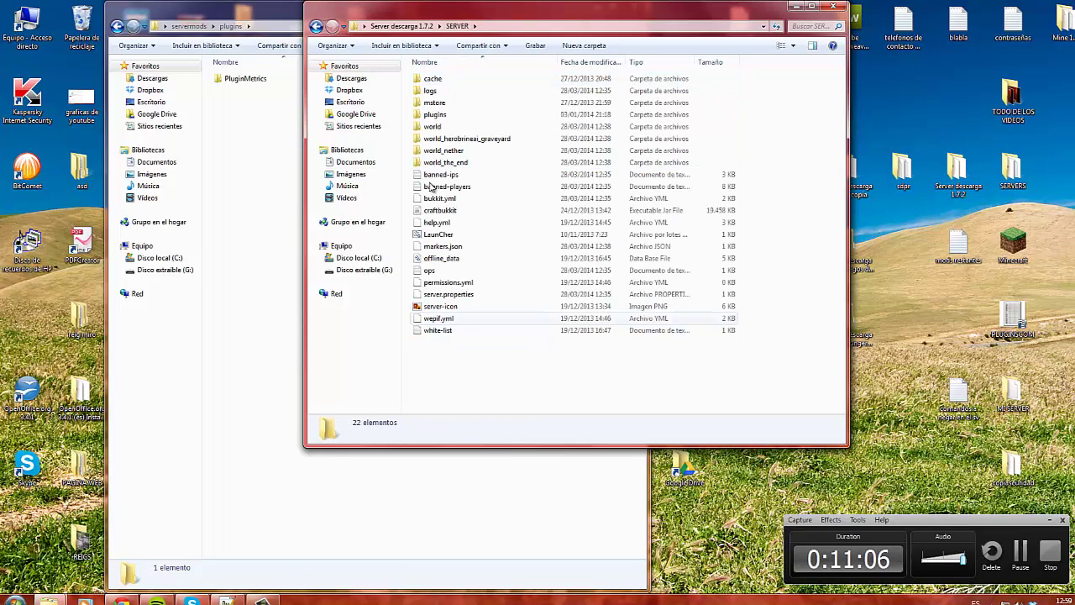
double_click(437, 115)
- Copy all the plugins from Server descarga 1.7.2 into the servermods plugins folder, merging folders and replacing files for all conflicts
left_click_drag(810, 74, 604, 334)
left_click(262, 243)
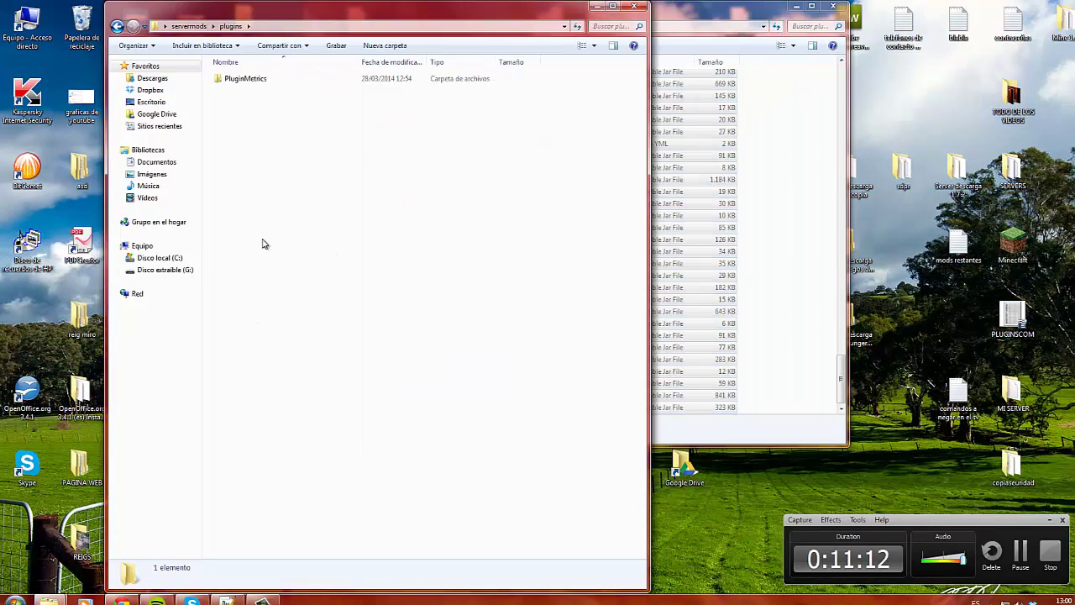
key("ctrl+v")
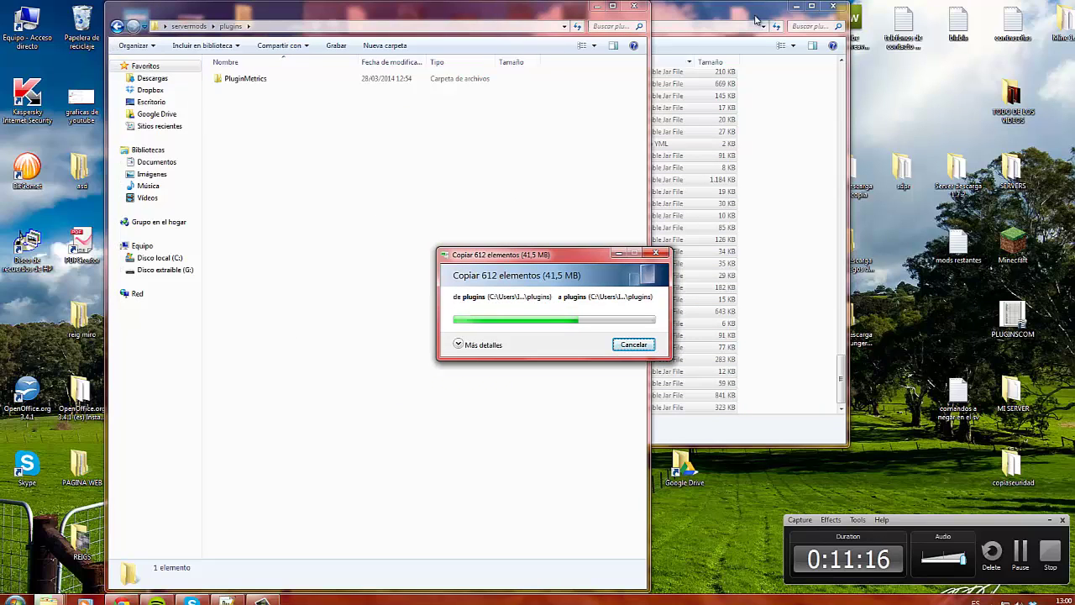
mouse_move(208, 19)
left_mouse_down()
mouse_move(243, 17)
mouse_move(208, 16)
left_mouse_up()
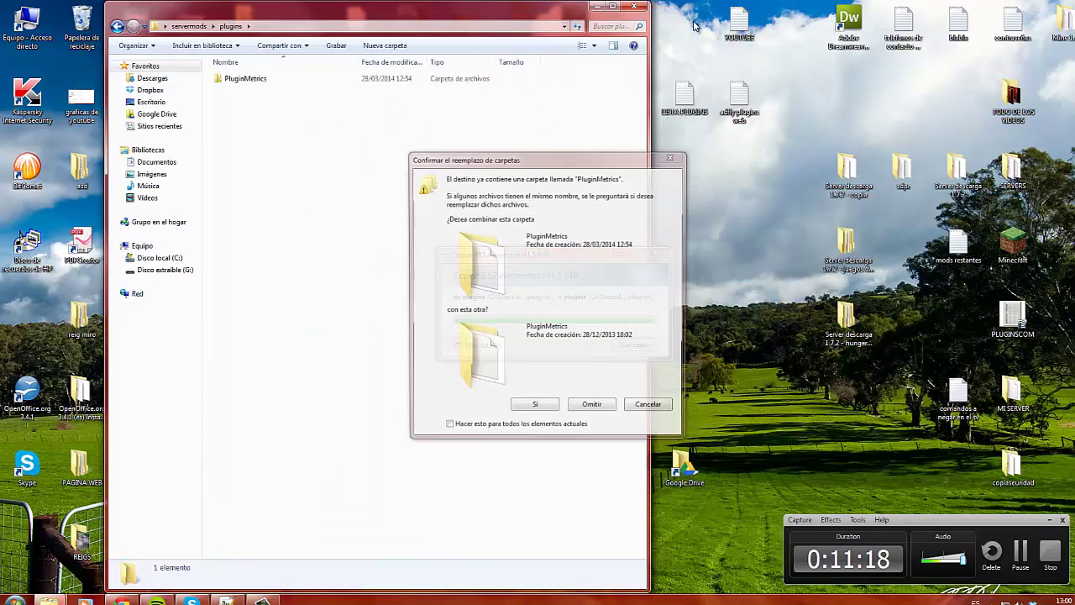
left_click(448, 427)
left_click(538, 408)
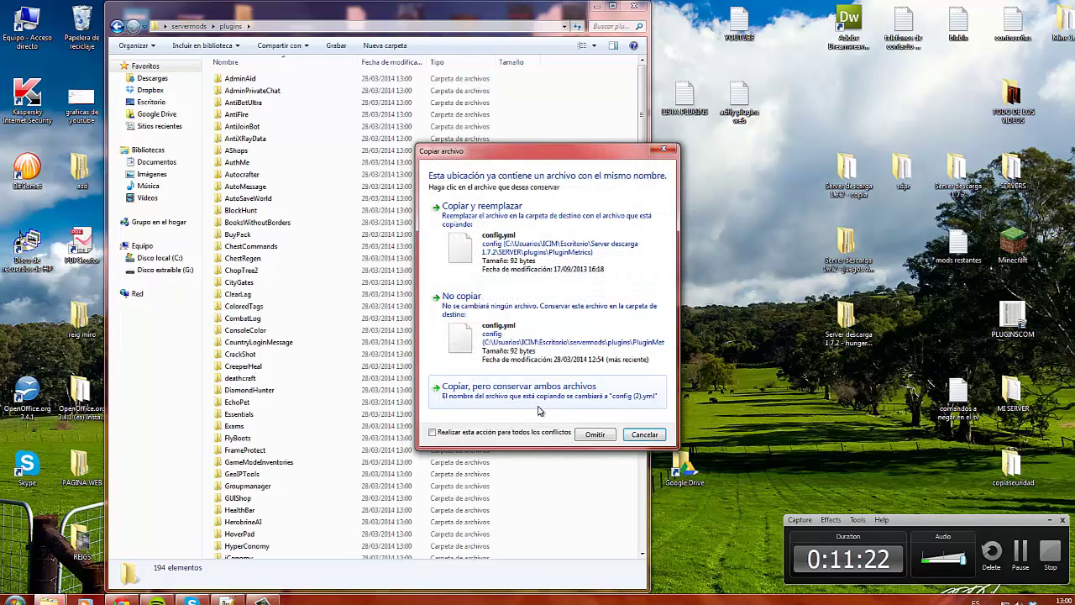
left_click(433, 432)
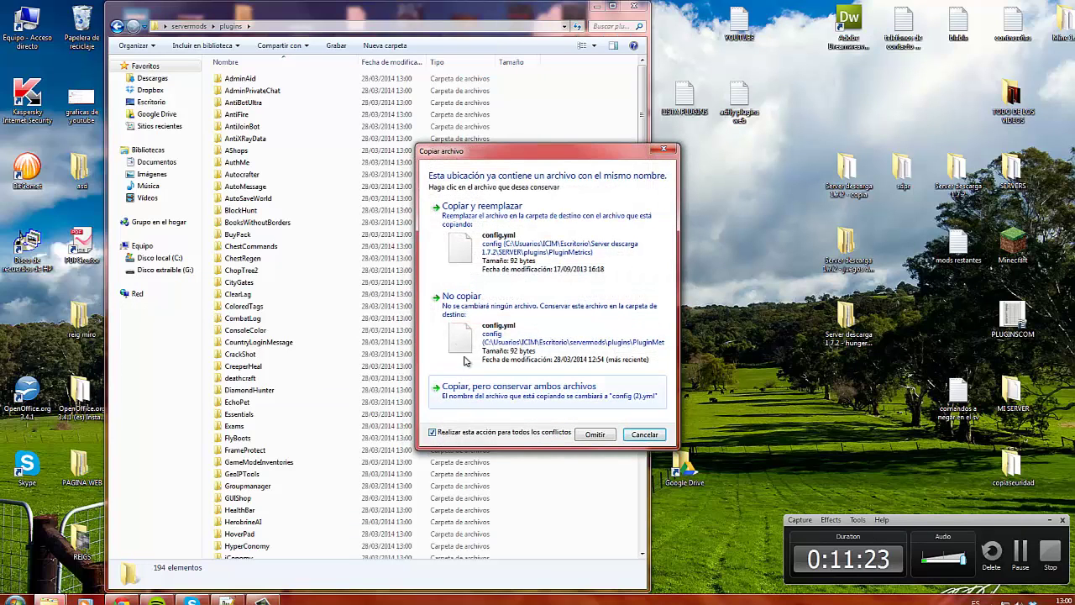
left_click(522, 245)
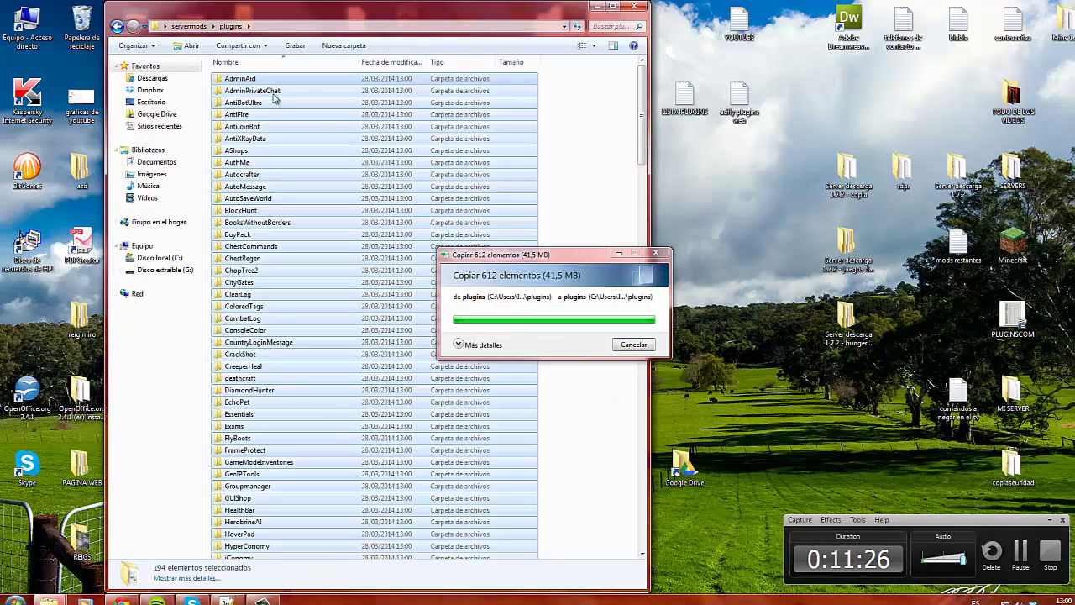
- Dock the servermods window to one half of the desktop and open the mods folder in it
left_click_drag(578, 15, 1074, 134)
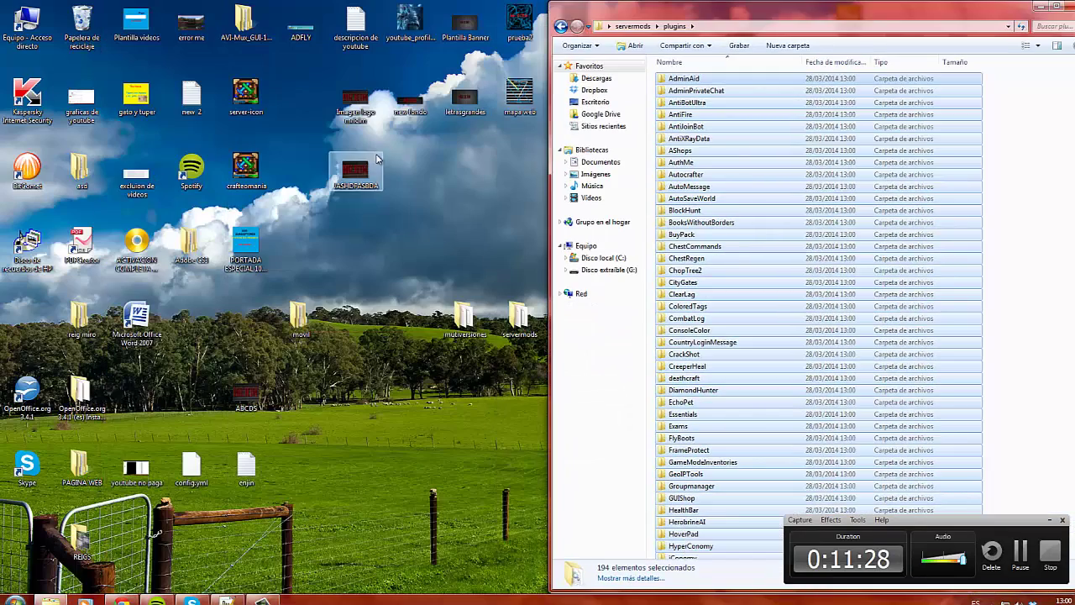
left_click(994, 139)
key("BackSpace")
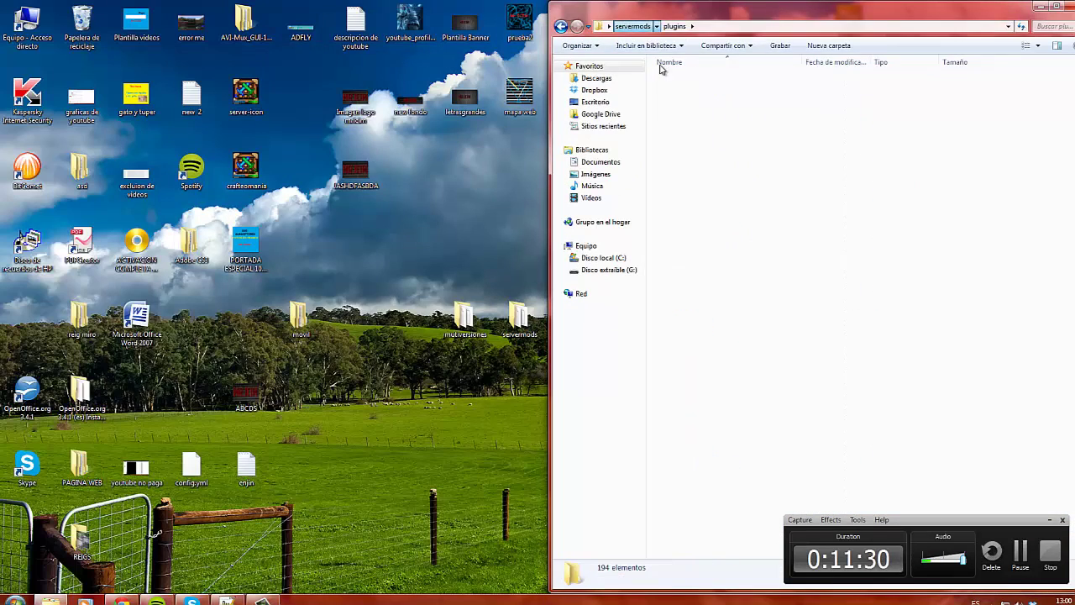
double_click(702, 115)
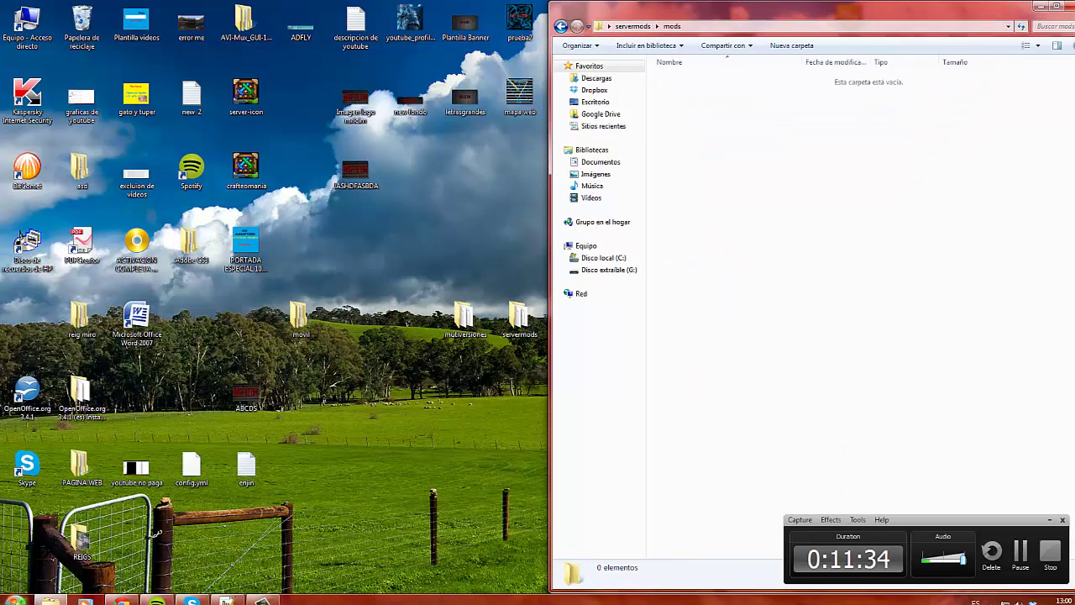
- Open the %appdata% location through the Run dialog and browse to .minecraft\mods in a window beside the servermods mods folder
left_click(23, 599)
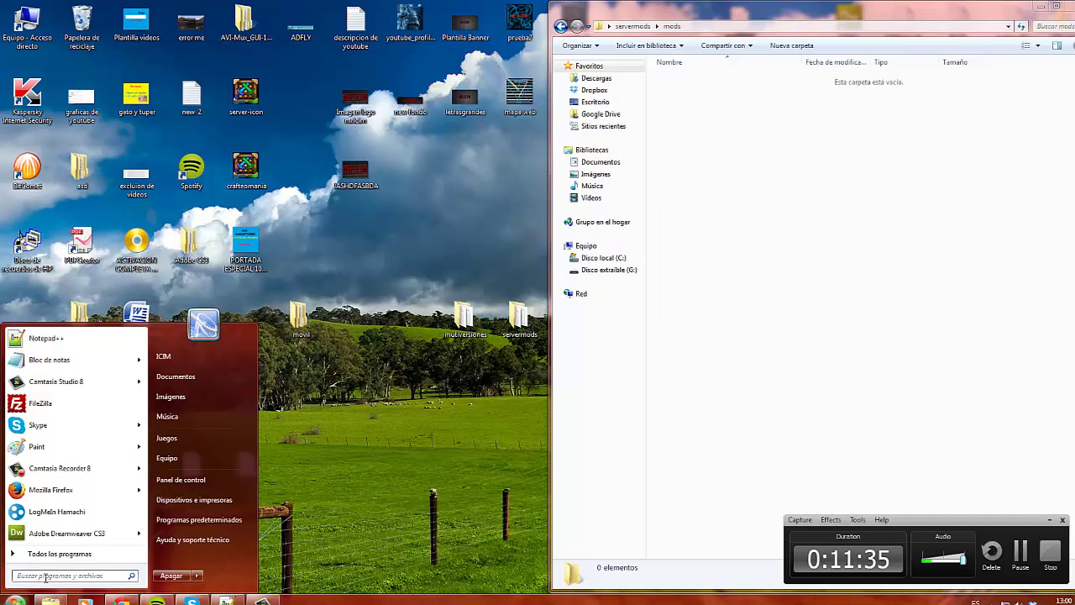
type("eje")
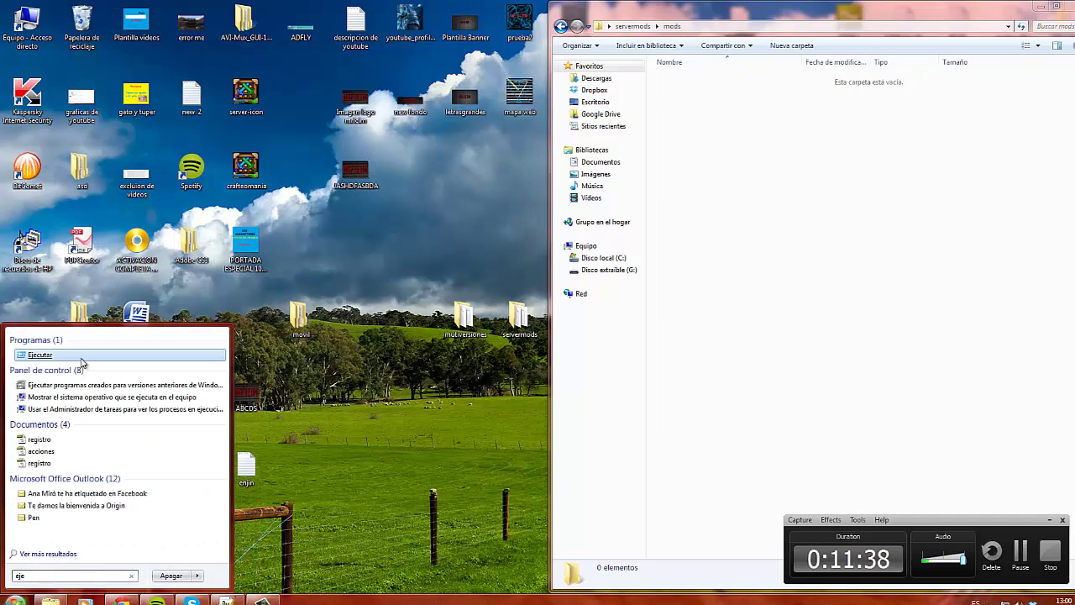
left_click(39, 355)
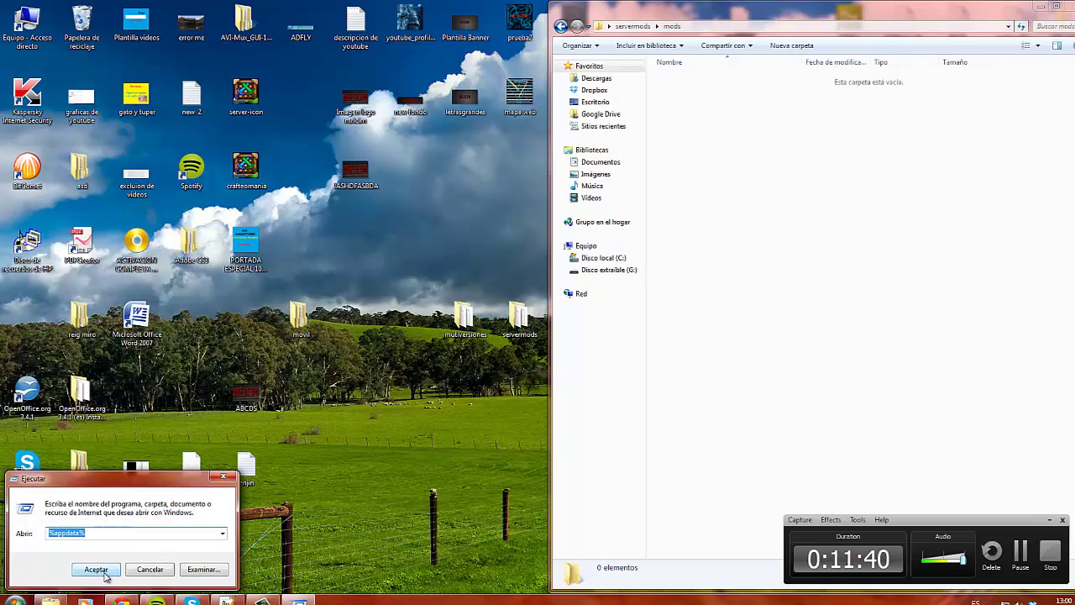
left_click(96, 569)
left_click_drag(503, 19, 175, 99)
double_click(106, 158)
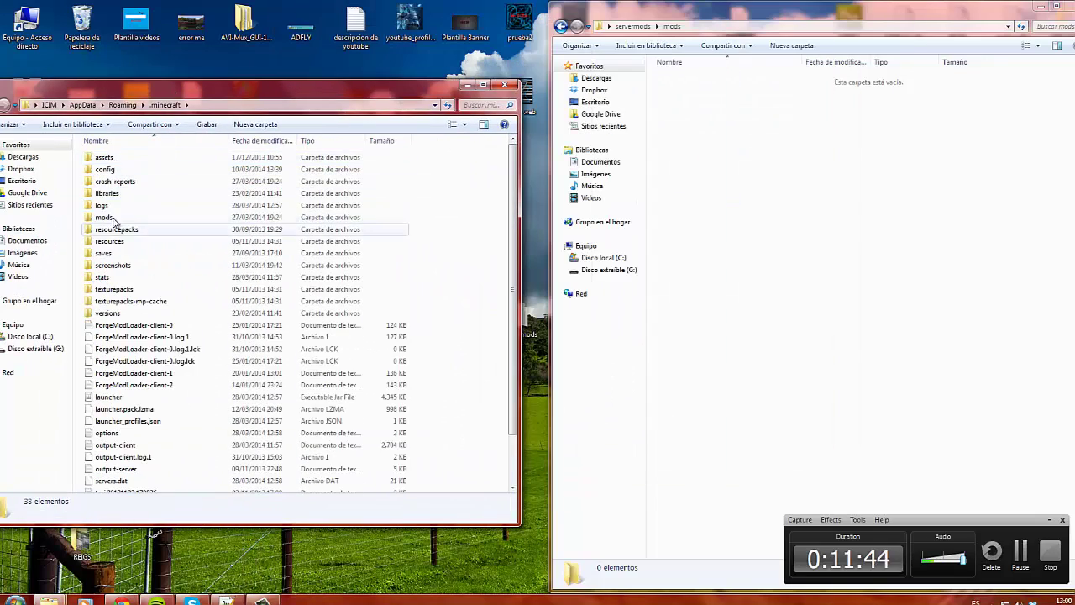
left_click(119, 219)
double_click(119, 220)
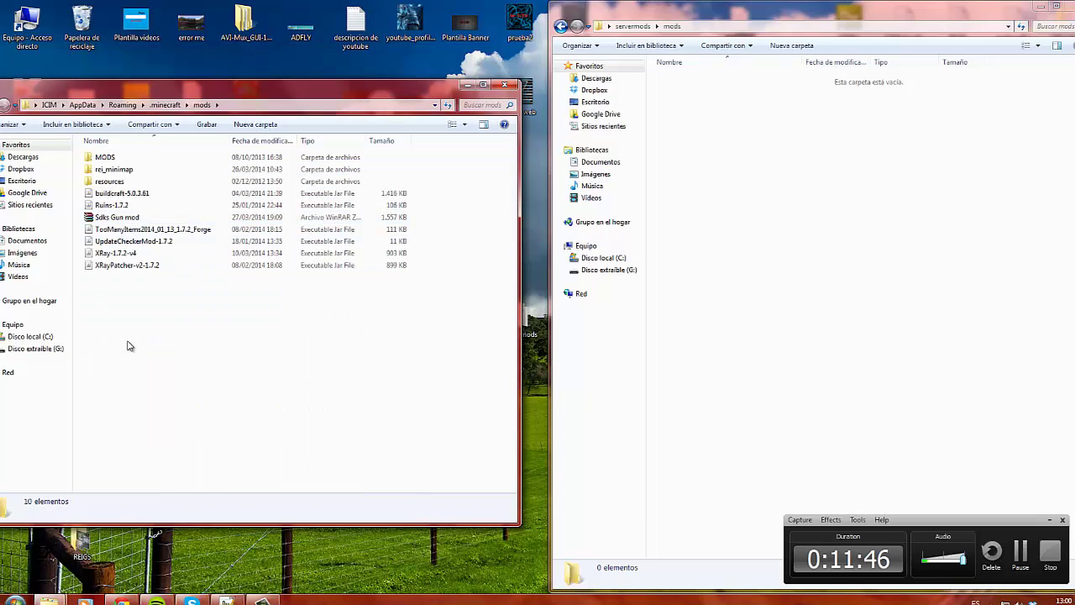
- Copy the Ruins-1.7.2 mod from the .minecraft mods folder into the servermods mods folder, and close the .minecraft window
left_click(126, 205)
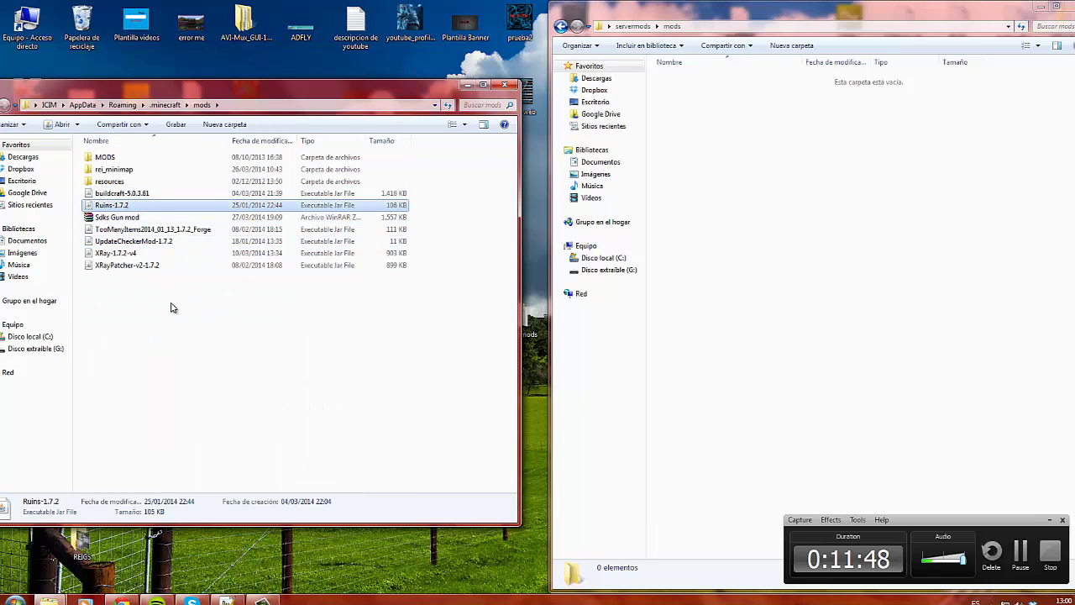
left_click(703, 165)
key("ctrl+v")
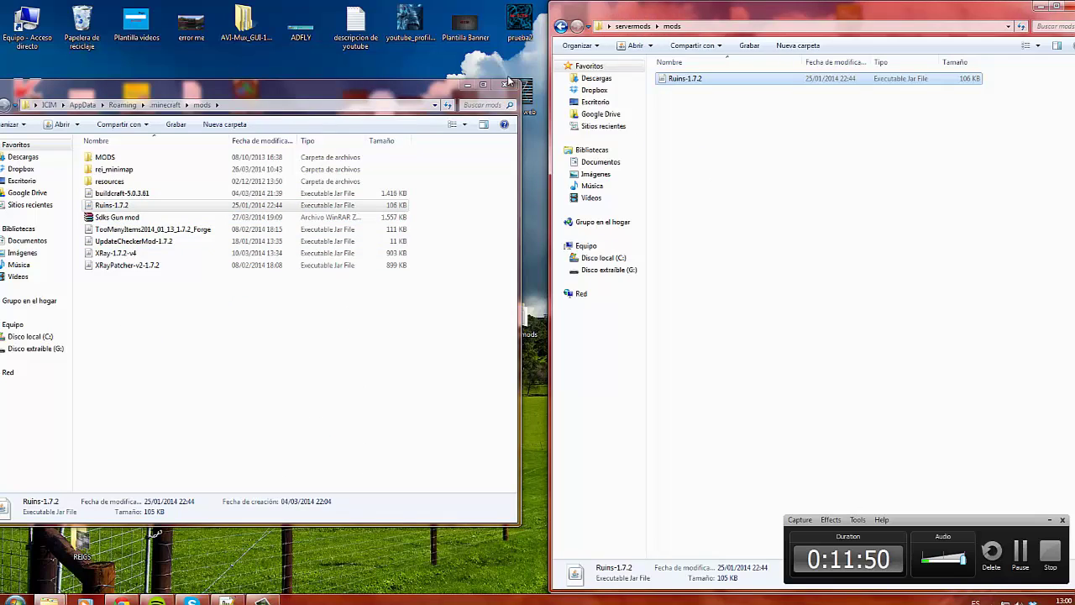
left_click(504, 84)
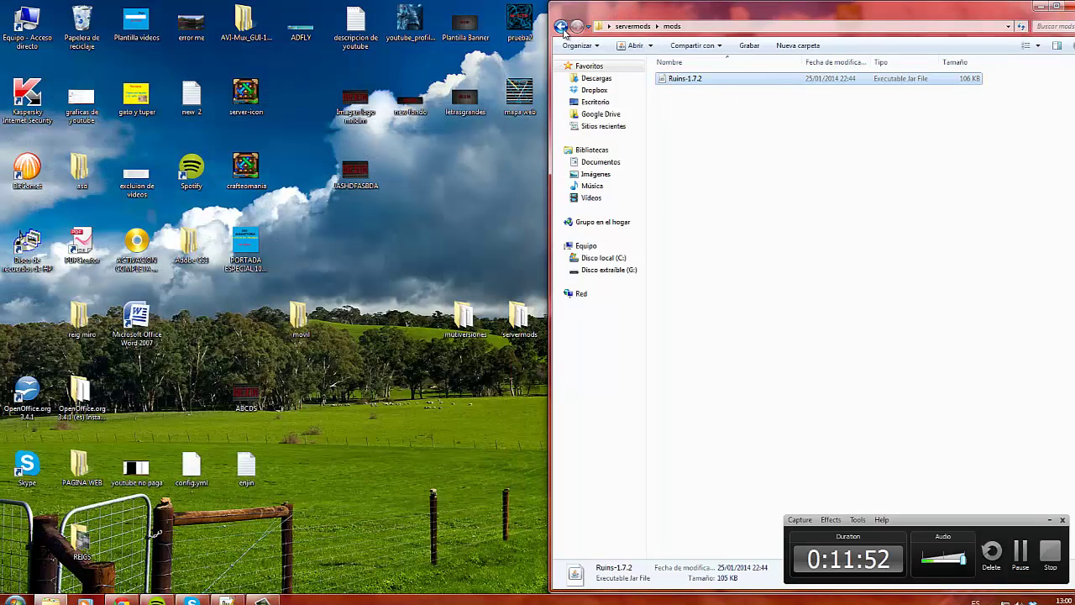
- Start the server with the launcher batch file in servermods and place its enlarged console beside the folder window
left_click(560, 26)
double_click(709, 199)
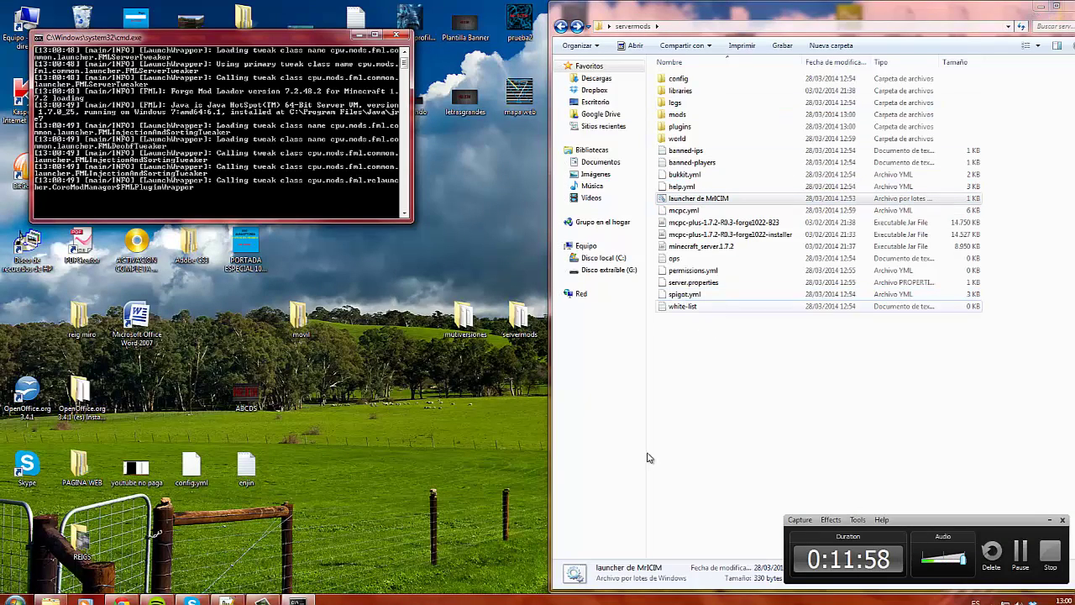
left_click_drag(228, 48, 0, 34)
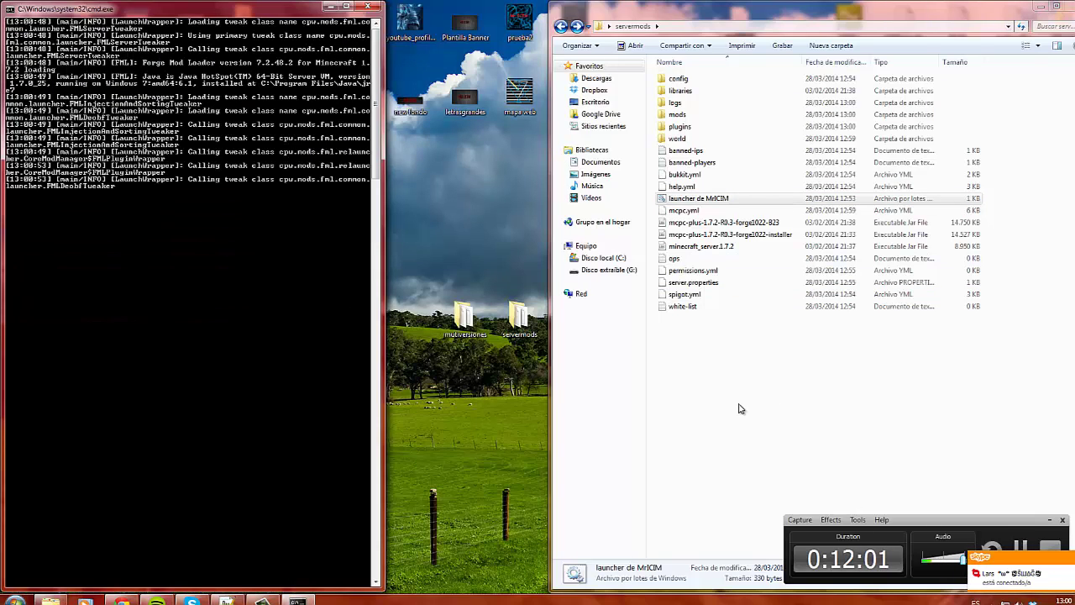
- Examine the launcher, the mcpc-plus and minecraft_server jars and the libraries folder in servermods while the server loads
left_click(736, 258)
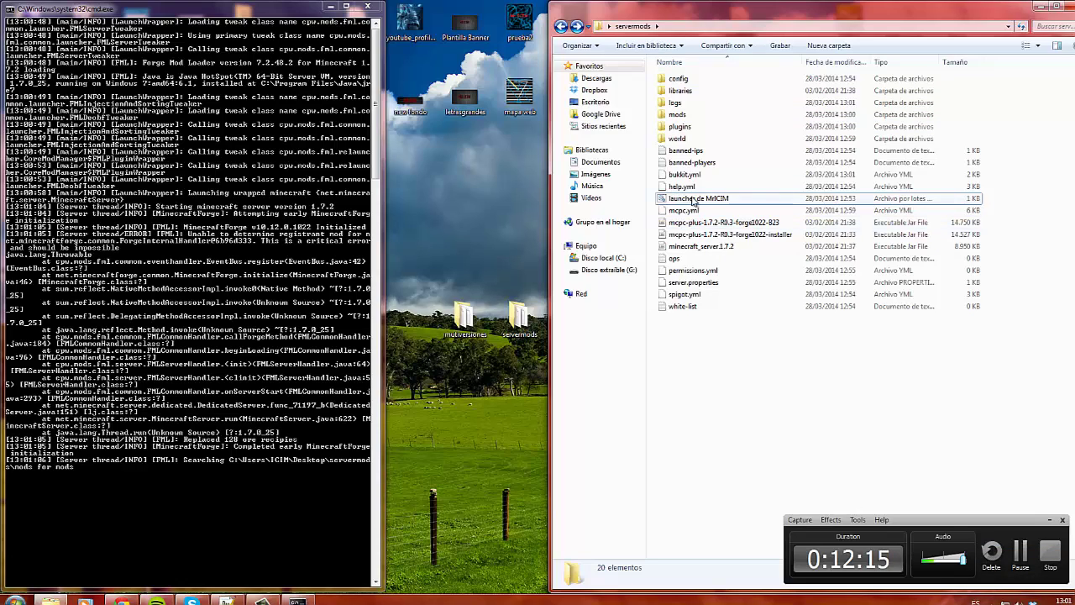
left_click(730, 200)
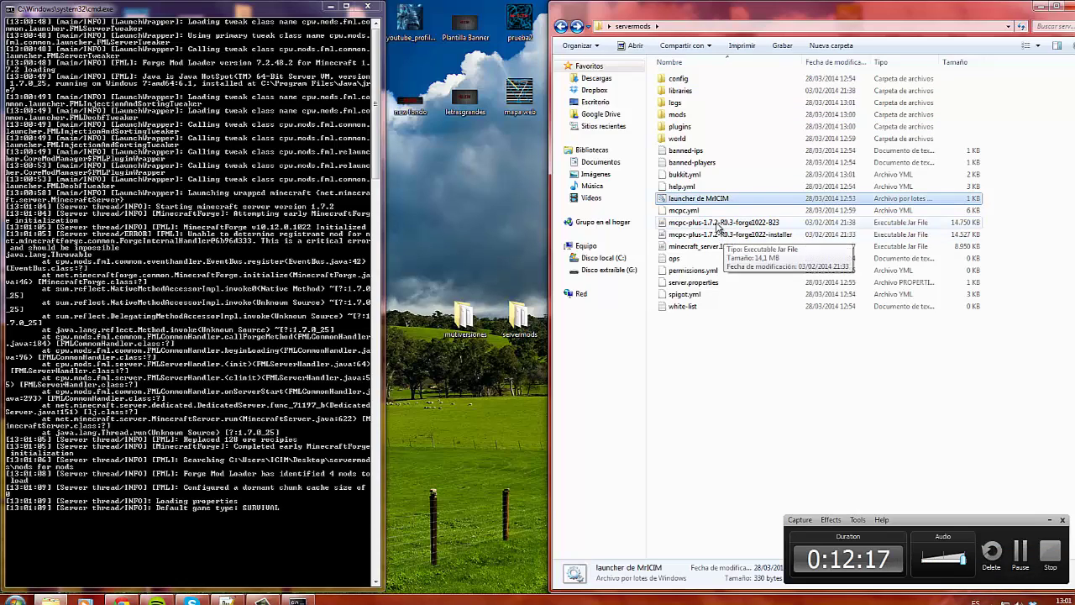
left_click(719, 225)
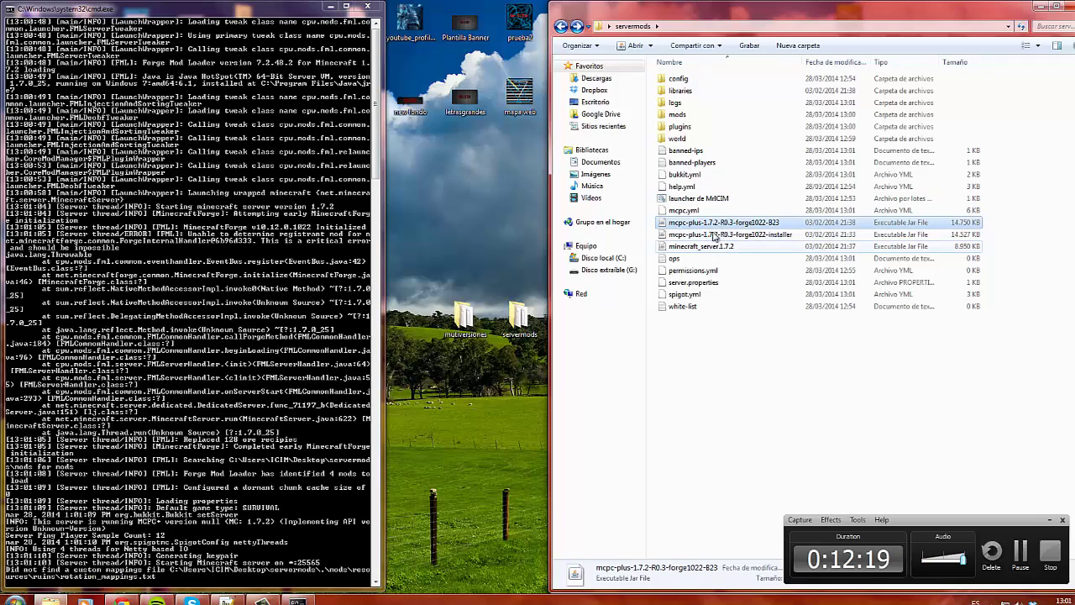
left_click(720, 234)
left_click(721, 246)
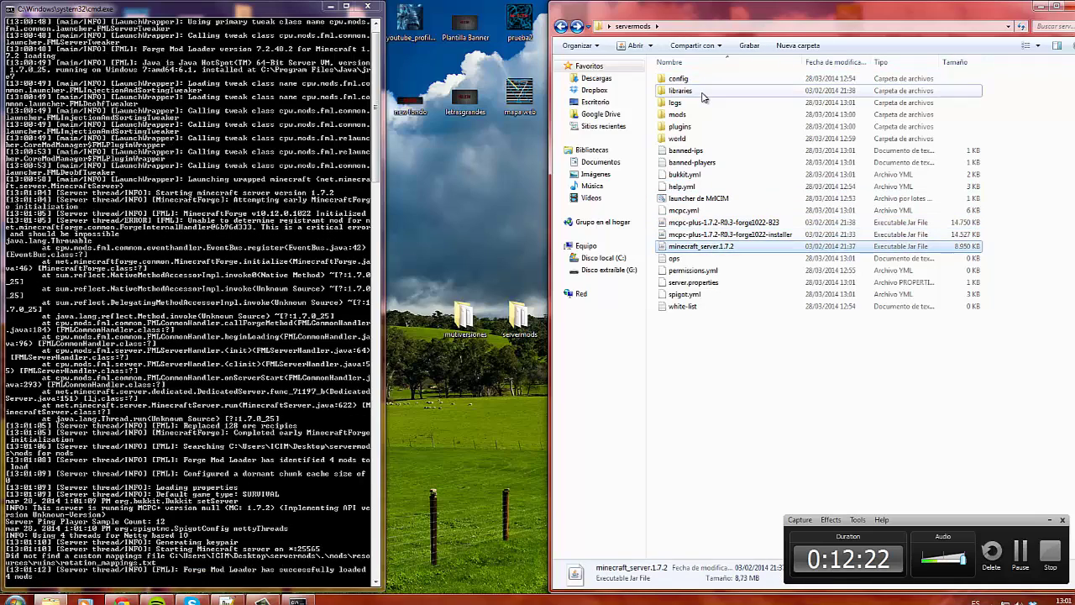
left_click(699, 93)
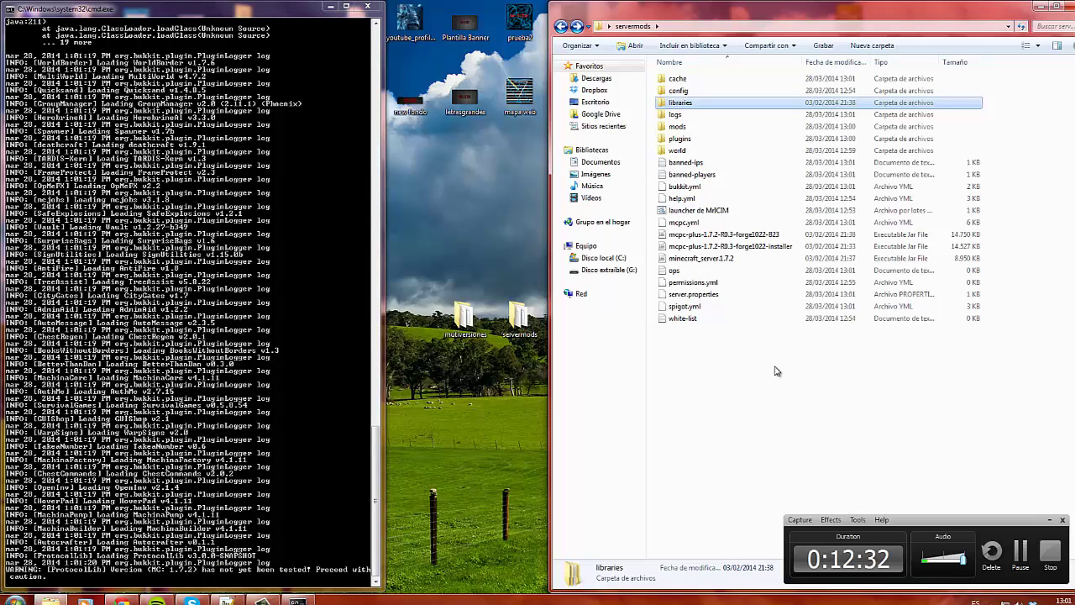
left_click(714, 260)
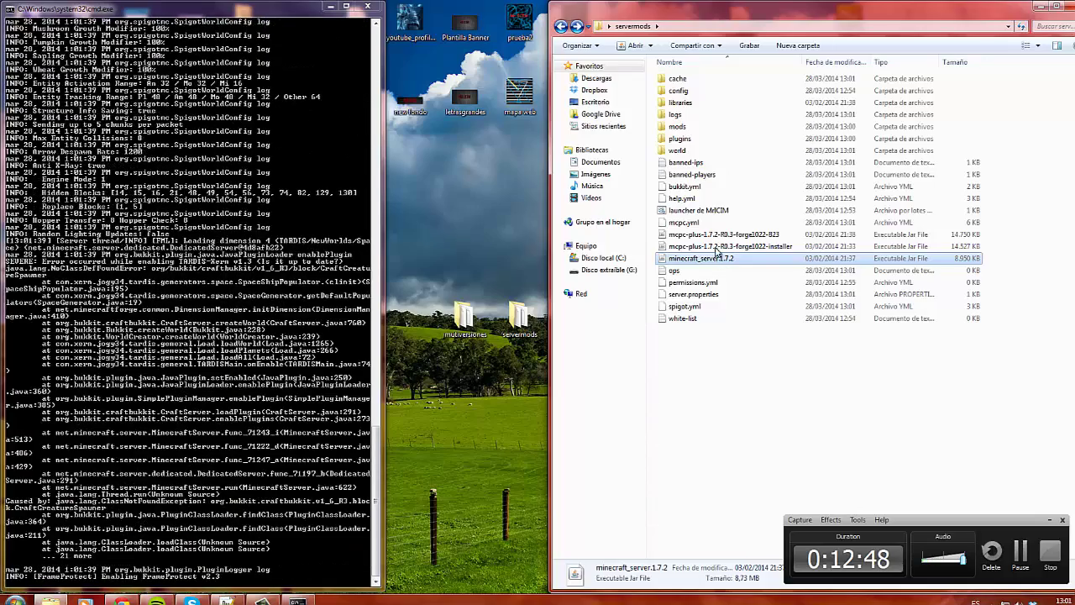
left_click(714, 246)
left_click(714, 234)
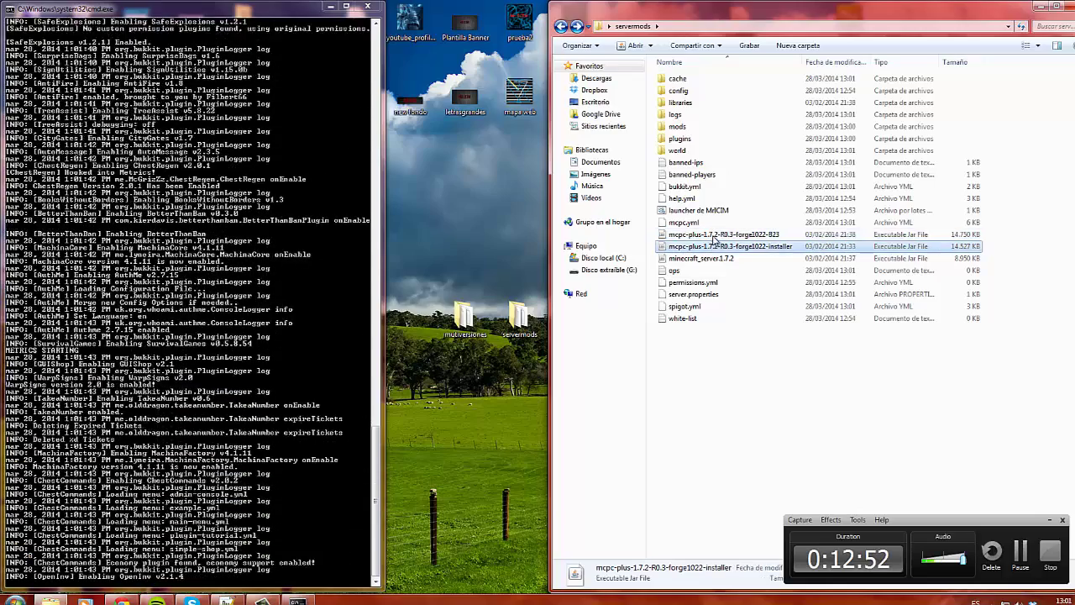
left_click(710, 383)
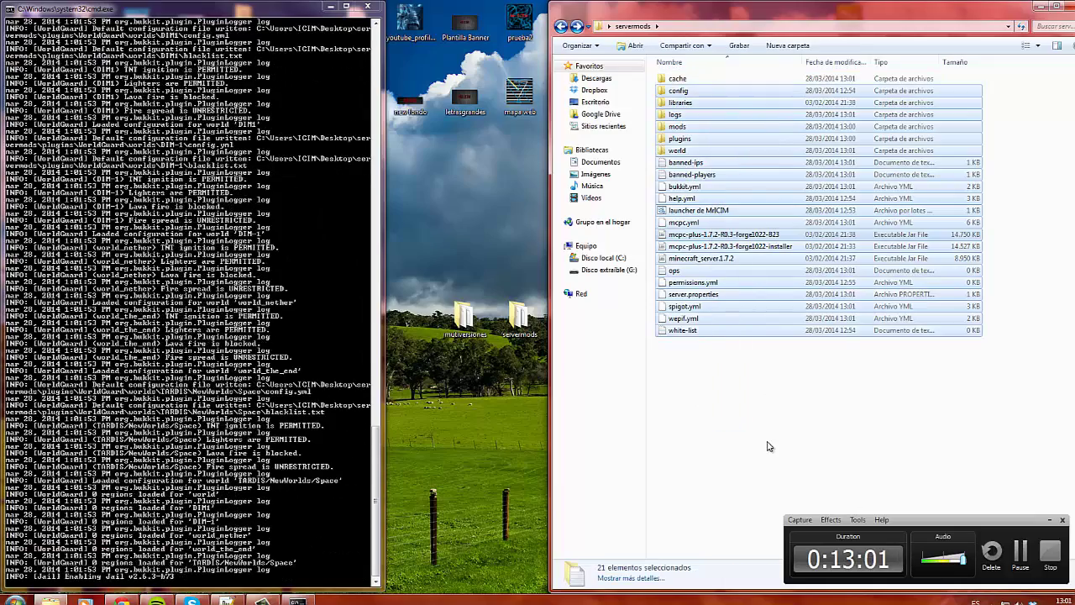
- Minimize the servermods window, open the Minecraft launcher beside the server console and start the game with the Forge profile
left_click(1044, 7)
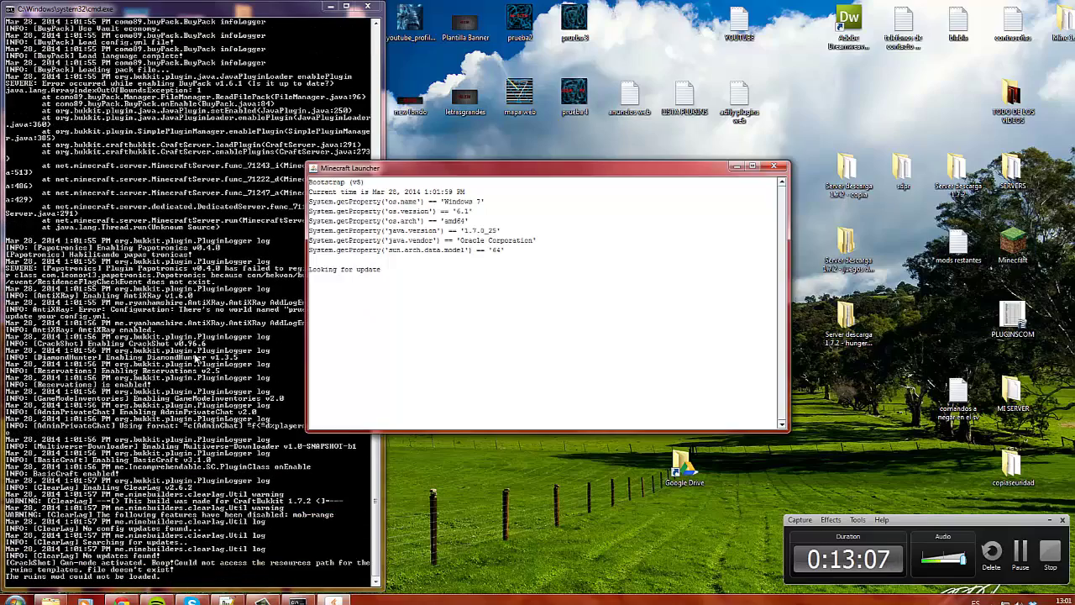
left_click_drag(409, 170, 619, 159)
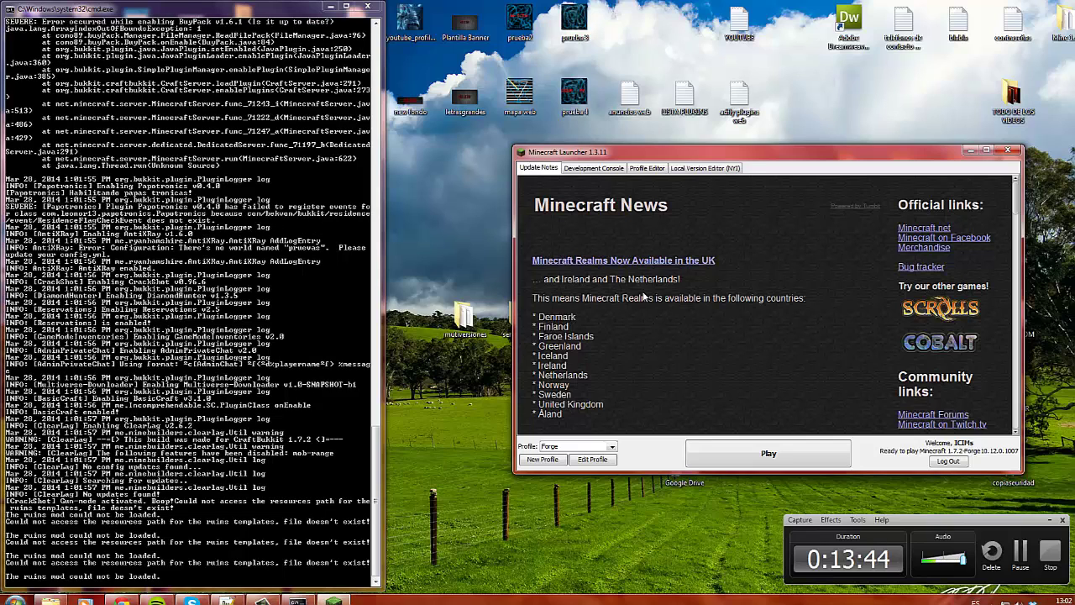
left_click(723, 453)
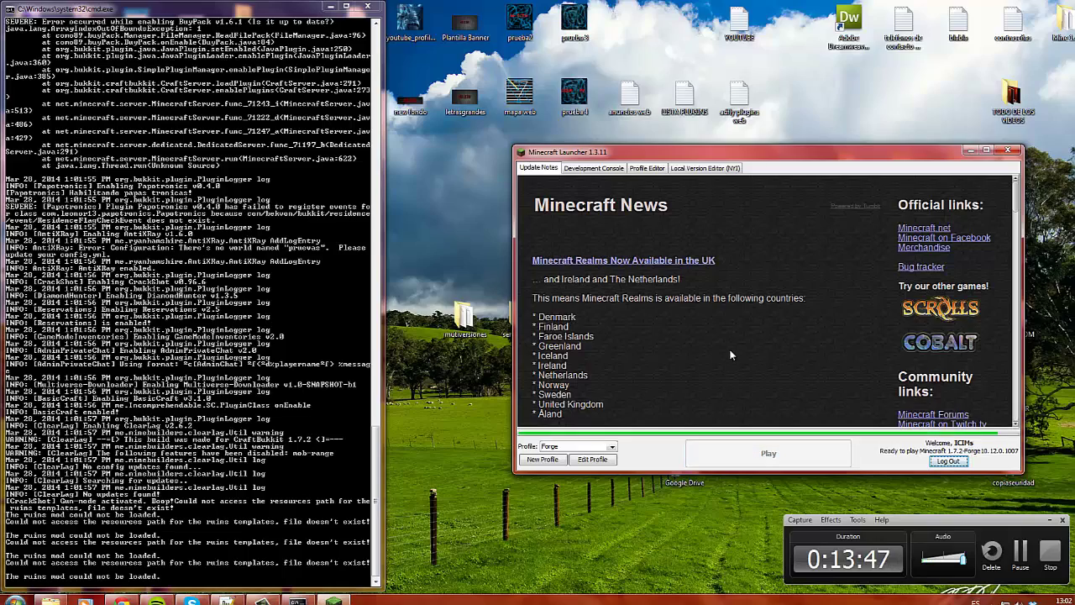